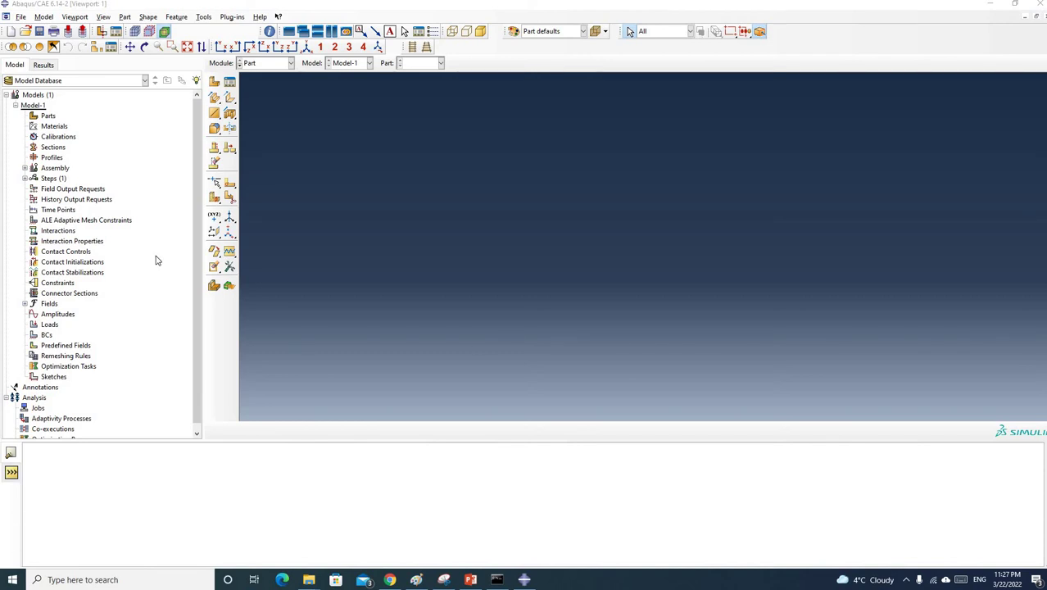
Step: Create a 3D deformable part with a solid revolution base feature and an approximate size of 200
{"action": "left_click", "coordinate": [211, 85]}
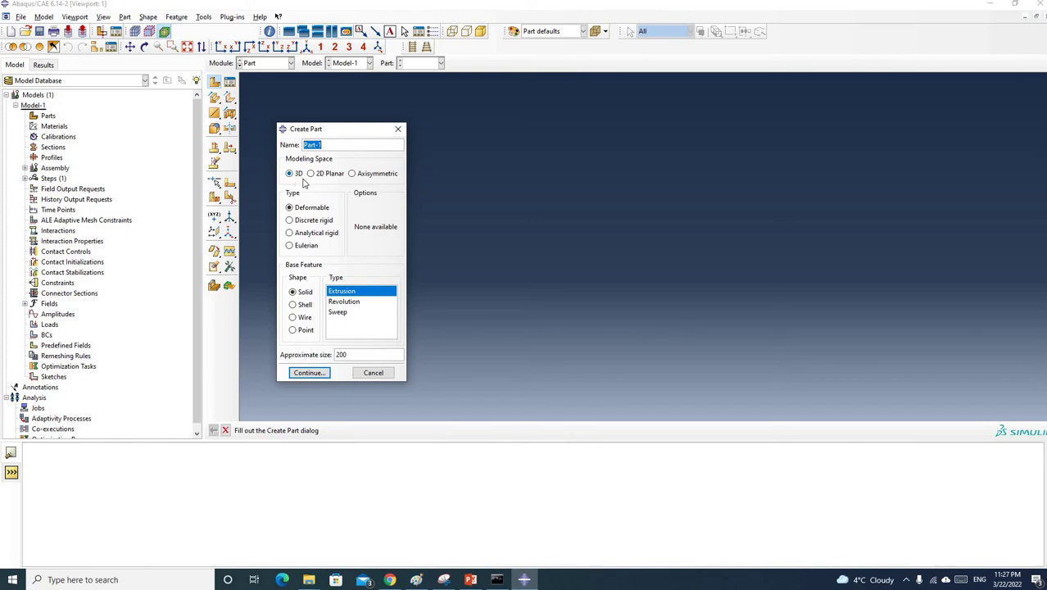
{"action": "left_click", "coordinate": [341, 301]}
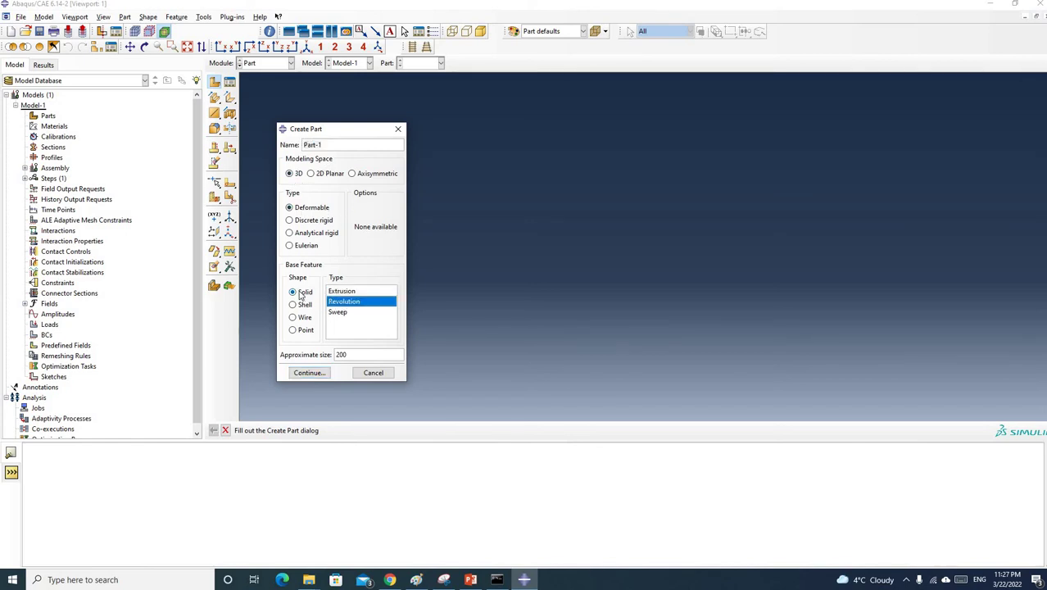
{"action": "left_click", "coordinate": [310, 372]}
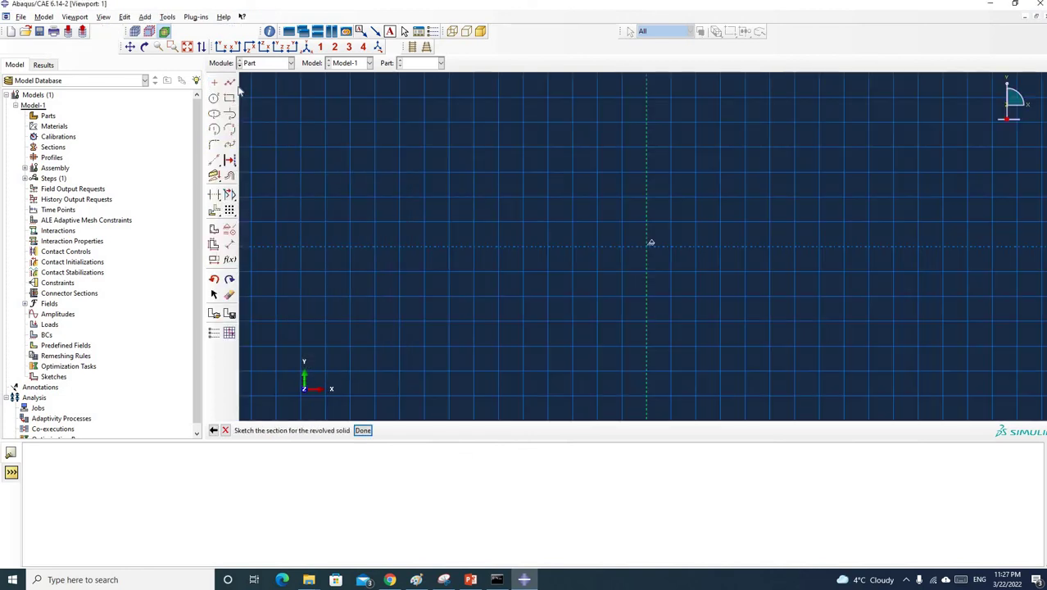
Step: Sketch a closed line profile along the vertical axis with a tapered upper end, a protruding flange and a lower stem about 17.5 wide
{"action": "left_click", "coordinate": [230, 82]}
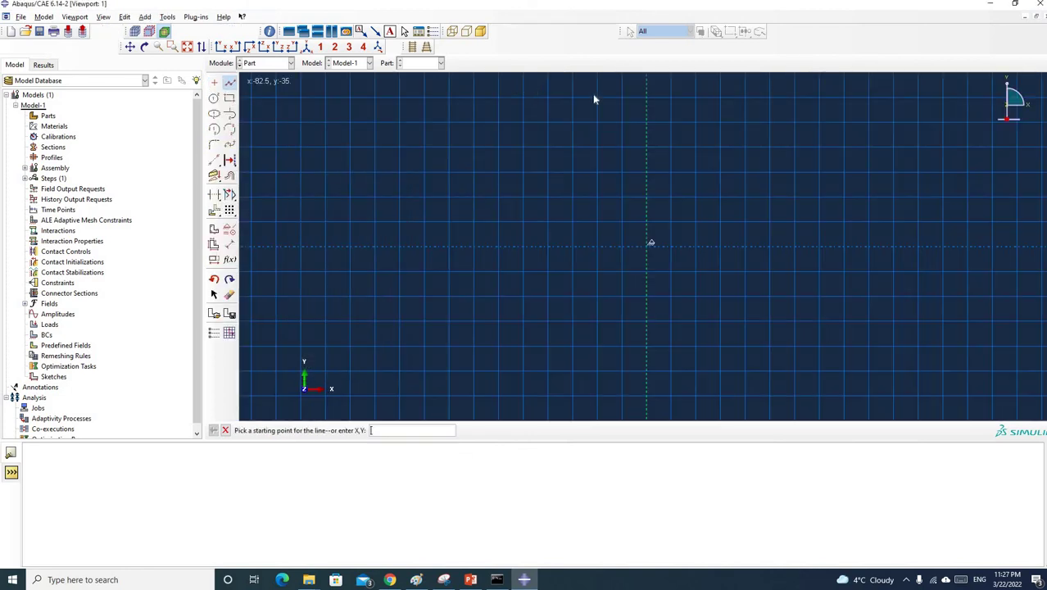
{"action": "left_click", "coordinate": [649, 96]}
{"action": "left_click", "coordinate": [695, 97]}
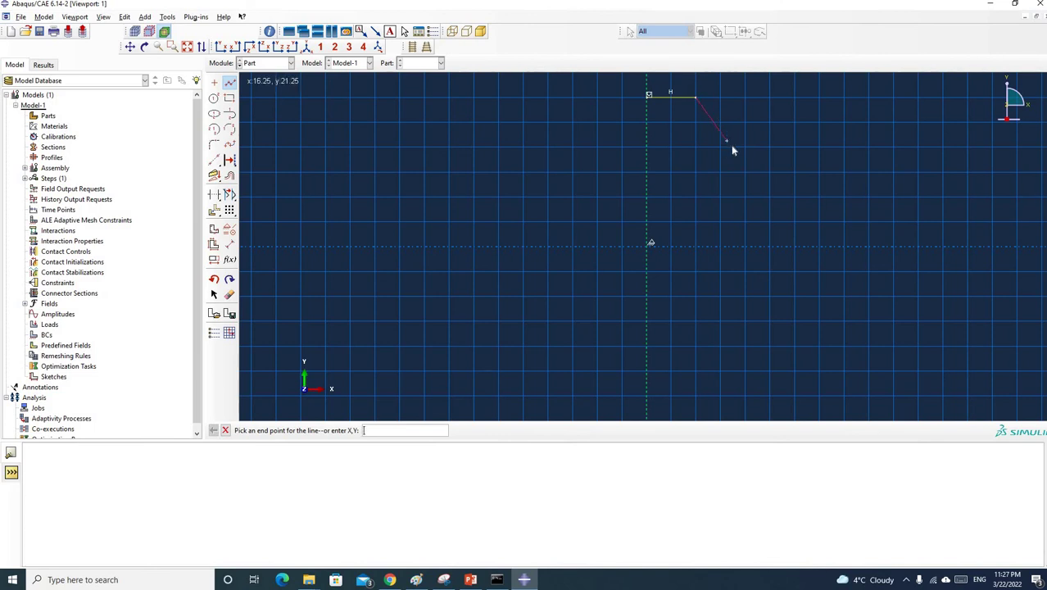
{"action": "left_click", "coordinate": [732, 147]}
{"action": "left_click", "coordinate": [791, 147]}
{"action": "left_click", "coordinate": [796, 197]}
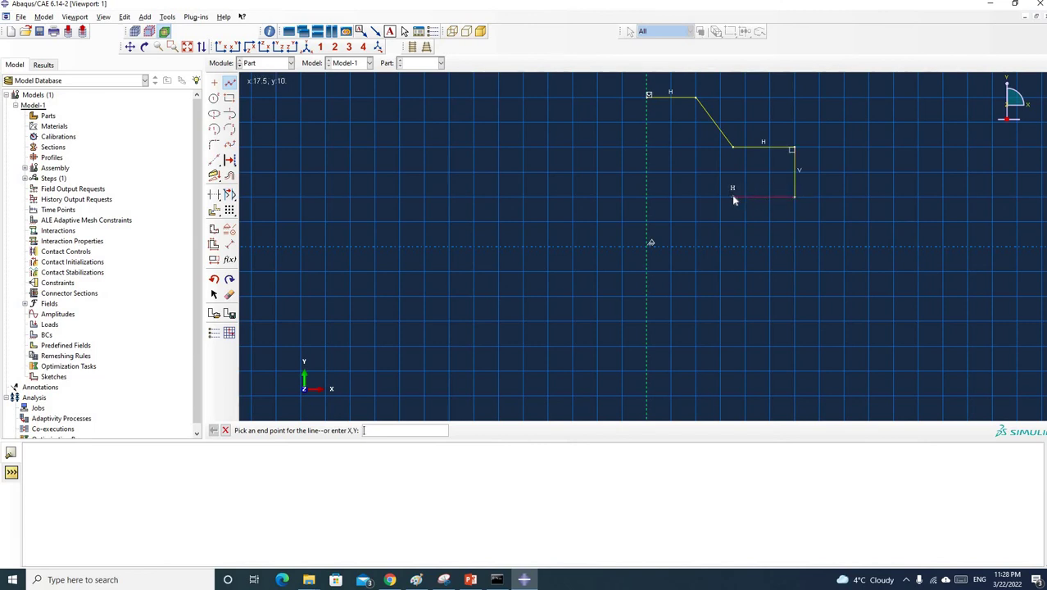
{"action": "left_click", "coordinate": [732, 196]}
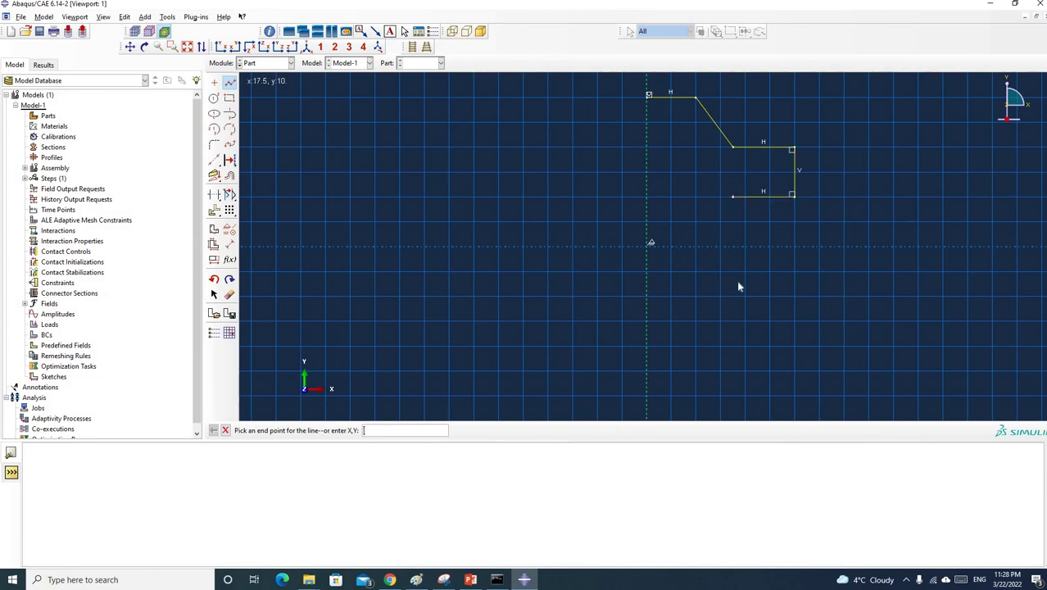
{"action": "left_click", "coordinate": [732, 346]}
{"action": "left_click", "coordinate": [650, 278]}
{"action": "left_click", "coordinate": [643, 100]}
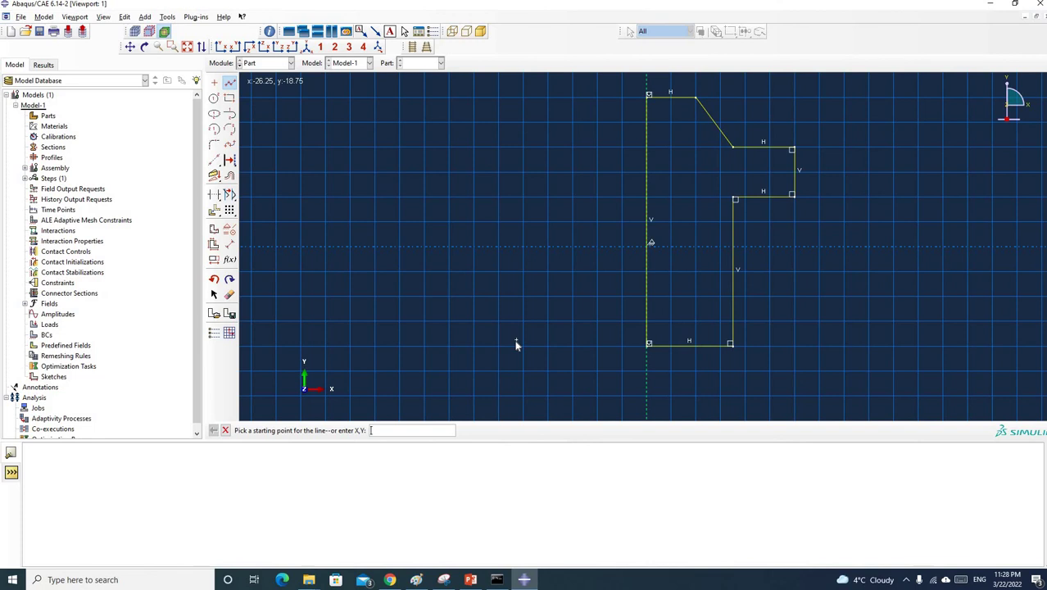
Step: Dimension the horizontal distance from the axis line to the taper's lower vertex and set it to 18
{"action": "left_click", "coordinate": [230, 244]}
{"action": "left_click", "coordinate": [731, 148]}
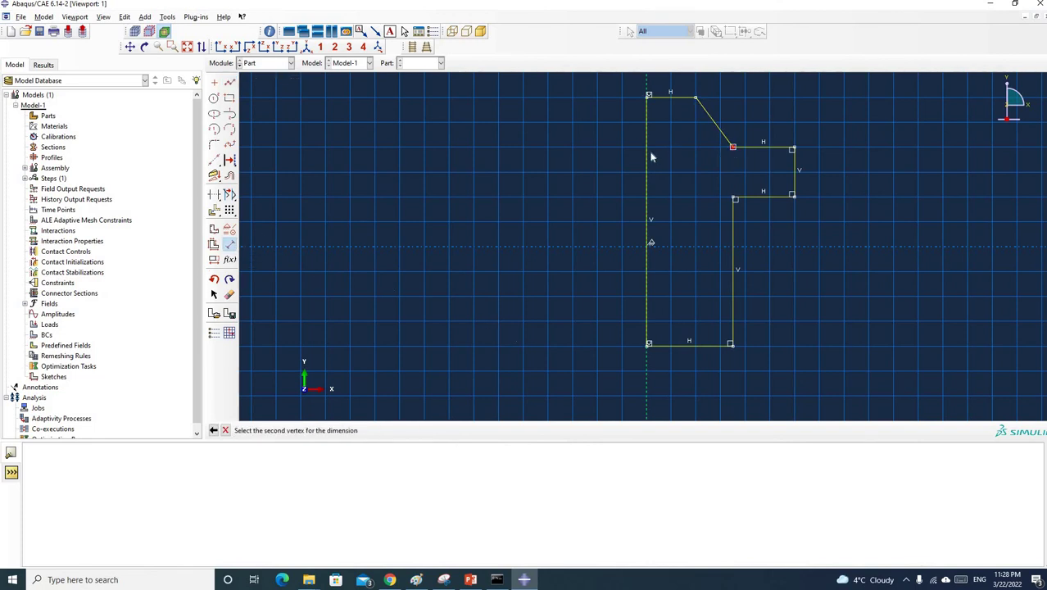
{"action": "left_click", "coordinate": [647, 150]}
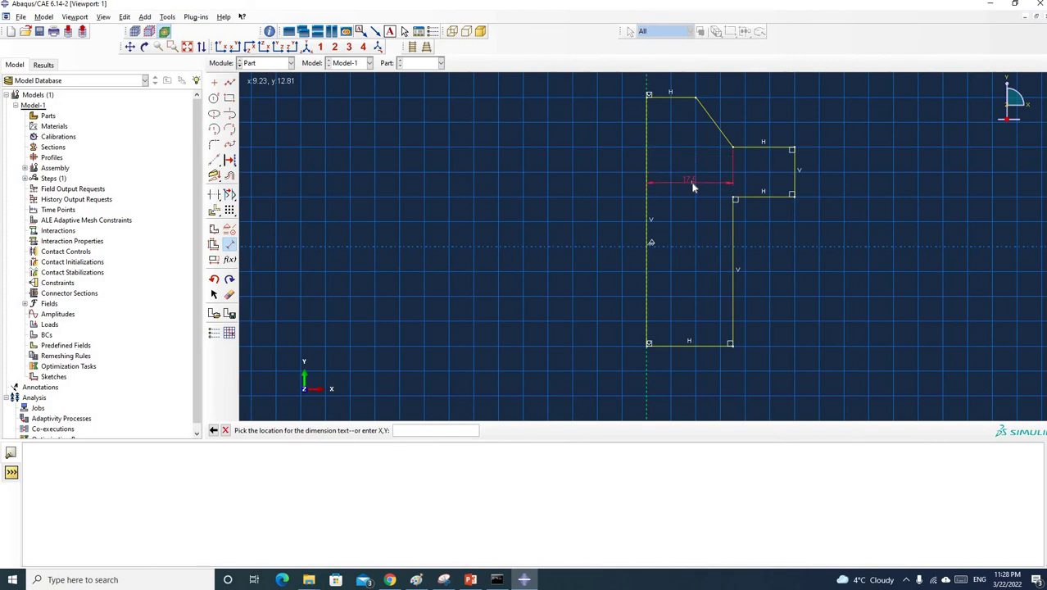
{"action": "left_click", "coordinate": [692, 186]}
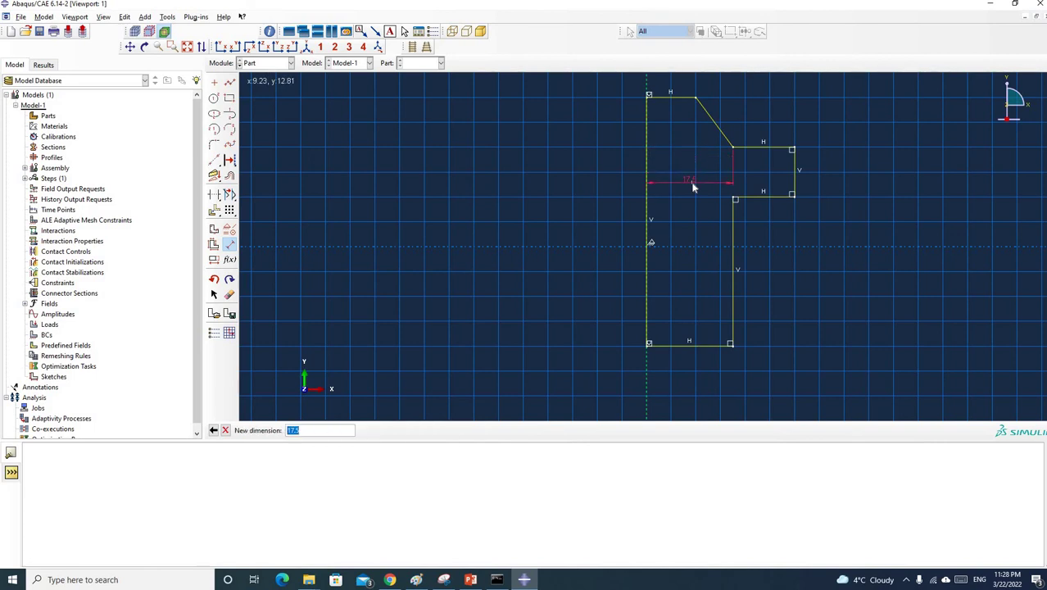
{"action": "type", "text": "18"}
{"action": "key", "text": "Return"}
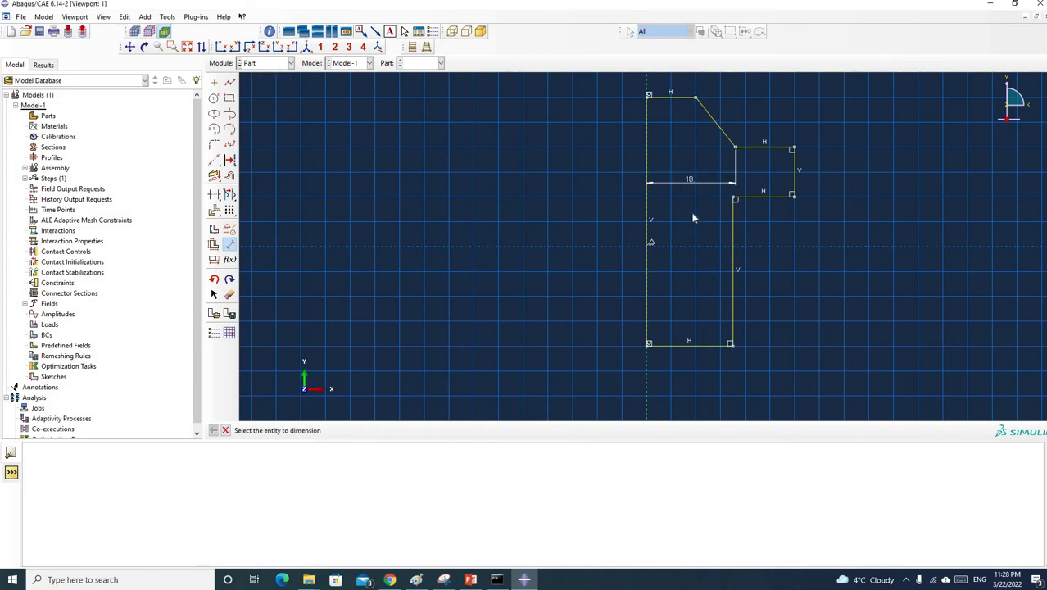
Step: Dimension the stem's width between its outer vertical edge and the axis line and set it to 18
{"action": "left_click", "coordinate": [731, 230]}
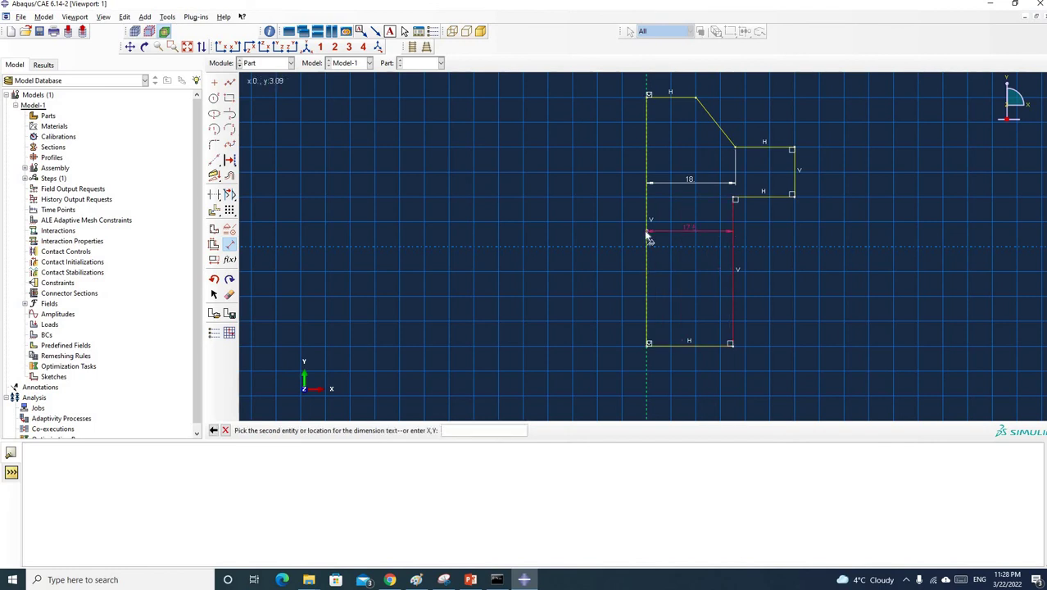
{"action": "left_click", "coordinate": [682, 251]}
{"action": "left_click", "coordinate": [682, 251]}
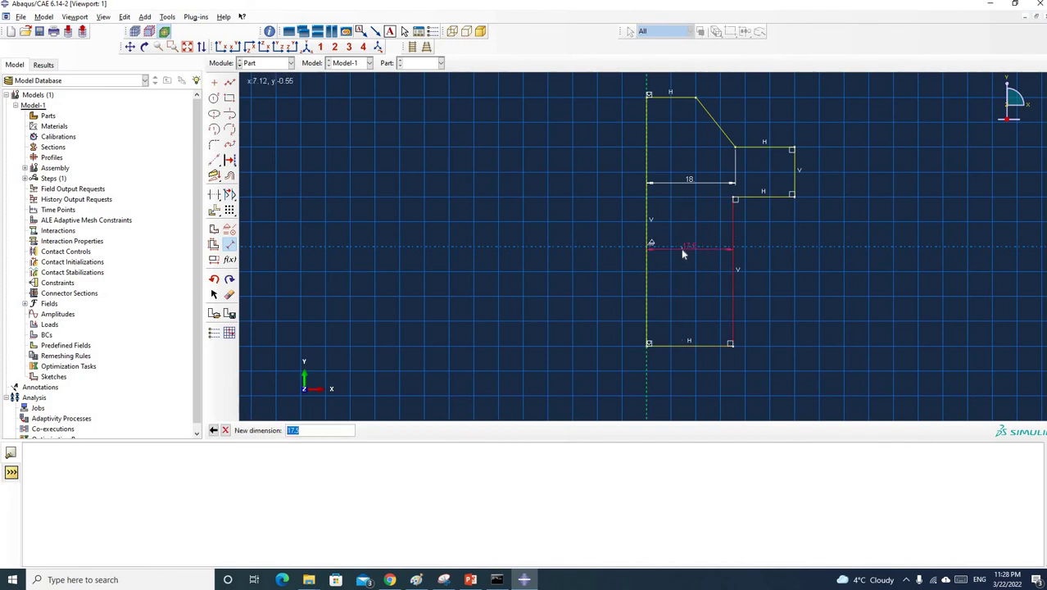
{"action": "type", "text": "15"}
{"action": "key", "text": "Return"}
{"action": "scroll", "coordinate": [695, 219], "scroll_direction": "down", "scroll_amount": 1}
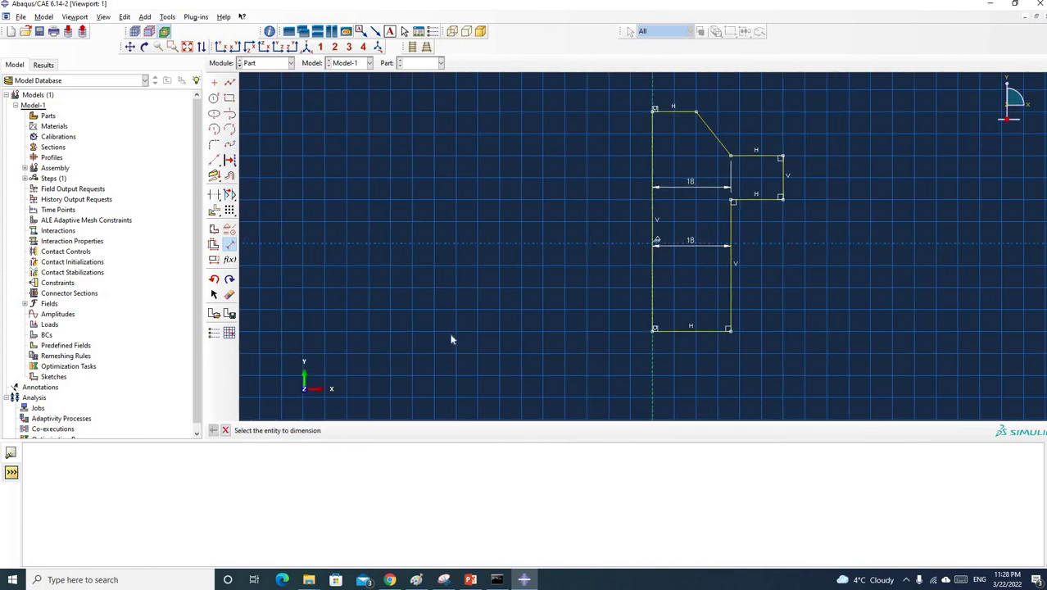
Step: Finish the section sketch and revolve it a full turn around the vertical axis into a solid
{"action": "key", "text": "Escape"}
{"action": "left_click", "coordinate": [363, 430]}
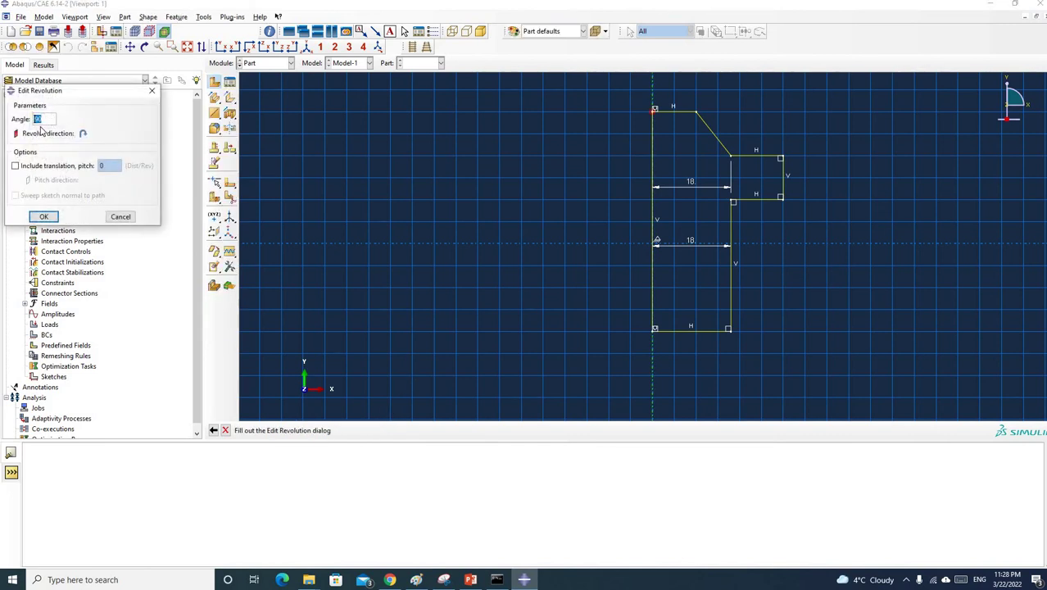
{"action": "left_click", "coordinate": [43, 216]}
Step: Switch to the Mesh module and apply global seeds with an approximate size of 5 to the part
{"action": "left_click", "coordinate": [144, 47]}
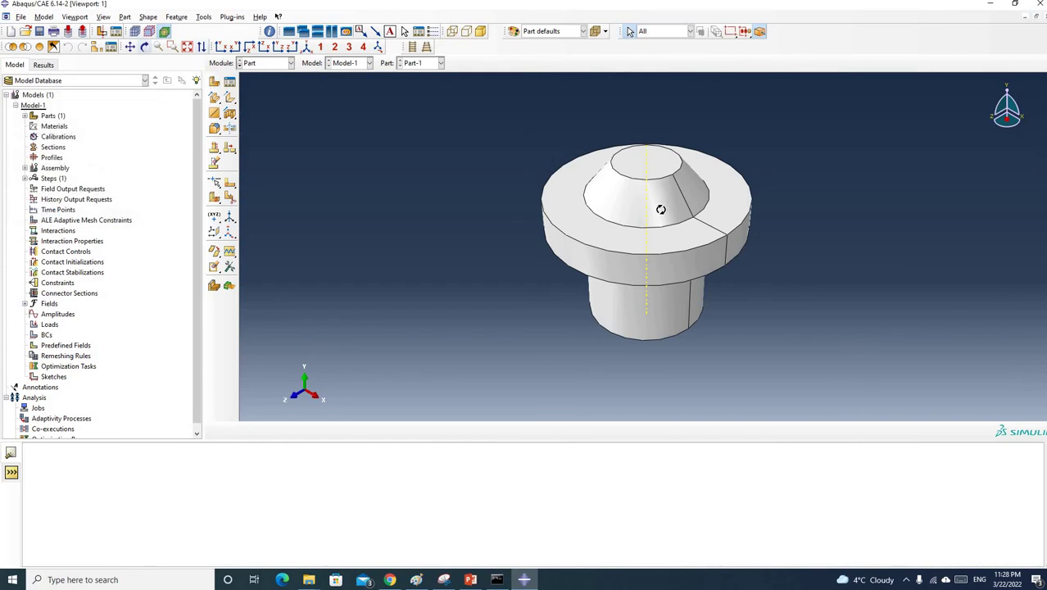
{"action": "left_click_drag", "start_coordinate": [703, 134], "coordinate": [682, 173]}
{"action": "left_click_drag", "start_coordinate": [676, 230], "coordinate": [662, 185]}
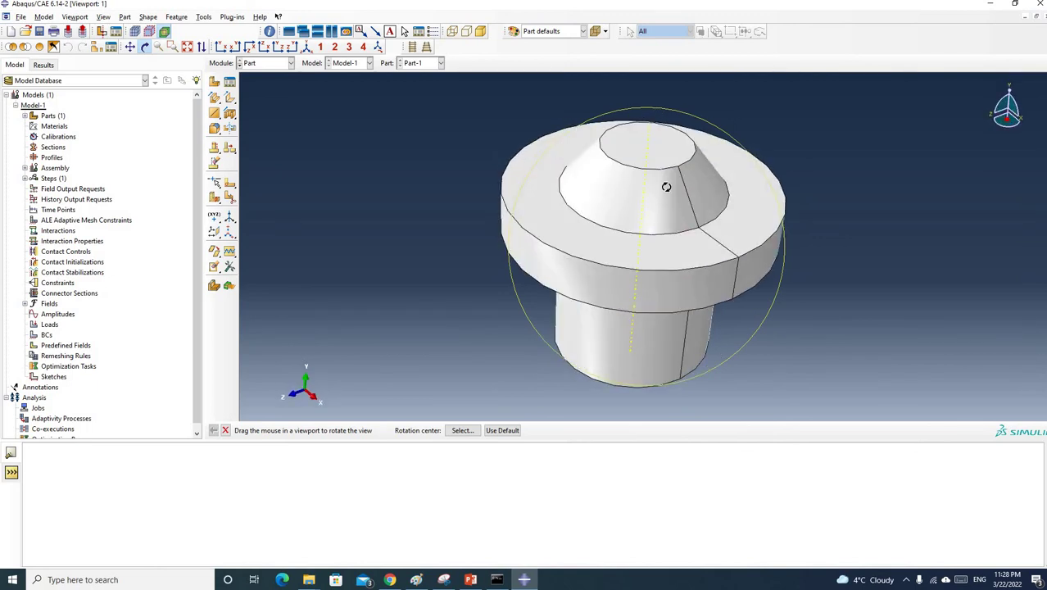
{"action": "left_click", "coordinate": [267, 63]}
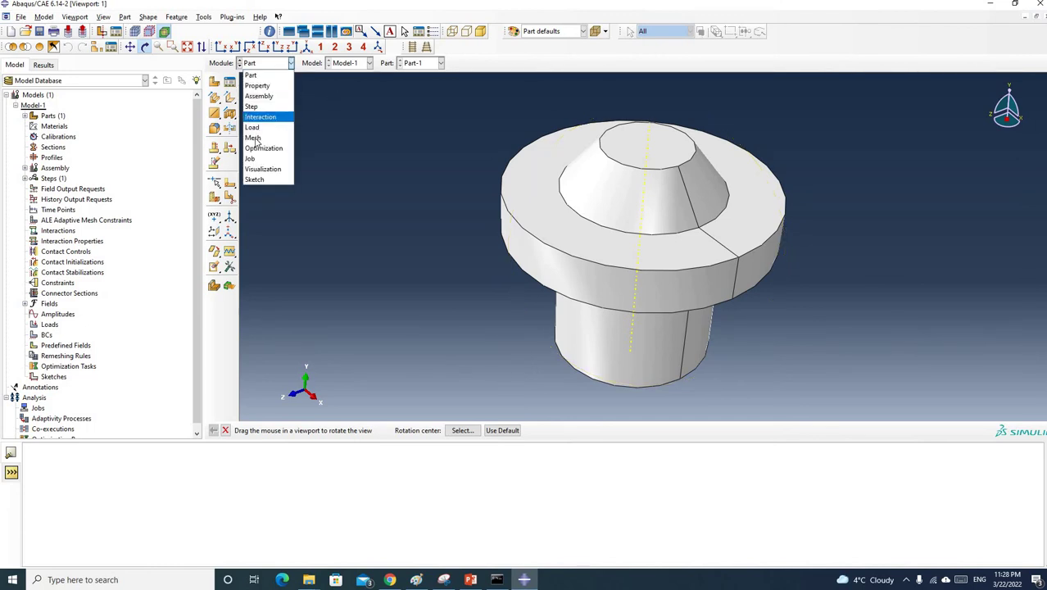
{"action": "left_click", "coordinate": [254, 138]}
{"action": "left_click", "coordinate": [214, 81]}
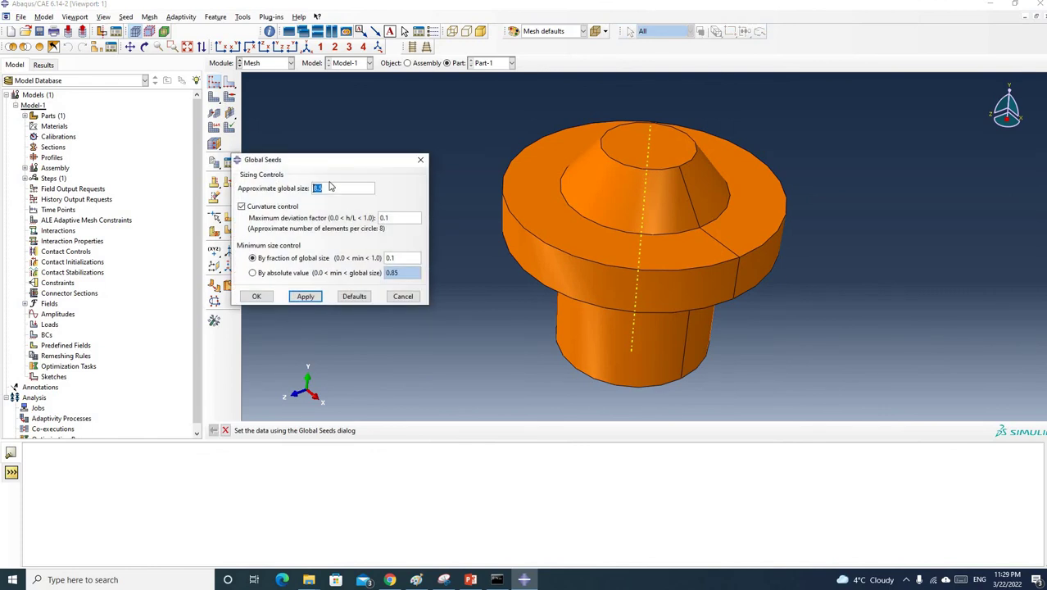
{"action": "type", "text": "5"}
{"action": "left_click", "coordinate": [305, 296]}
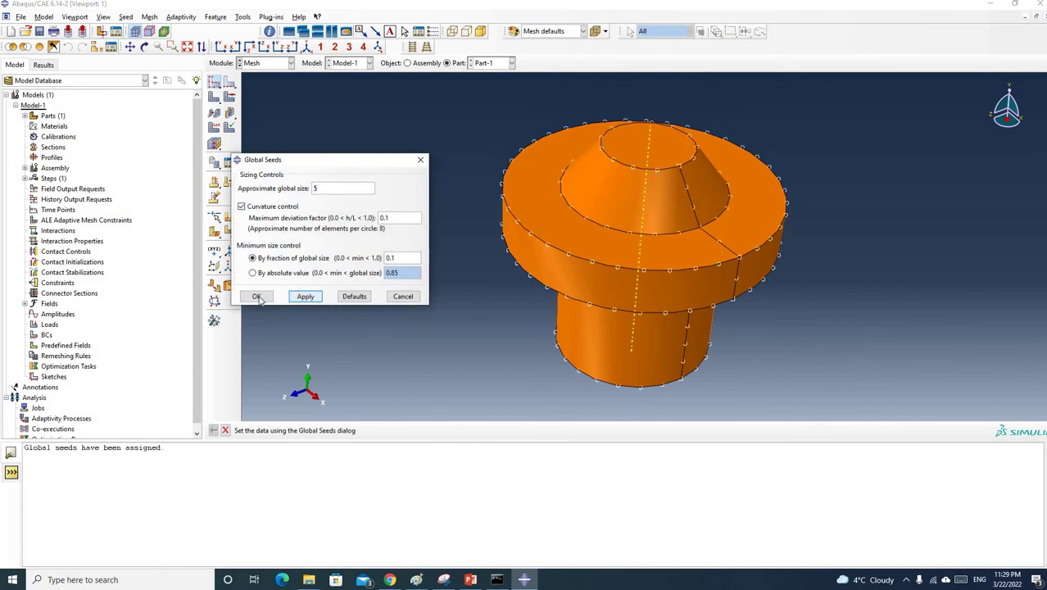
Step: Refine the part's global seeds to an approximate size of 3 with curvature control kept on
{"action": "left_click_drag", "start_coordinate": [321, 189], "coordinate": [308, 191]}
{"action": "type", "text": "3"}
{"action": "left_click", "coordinate": [310, 297]}
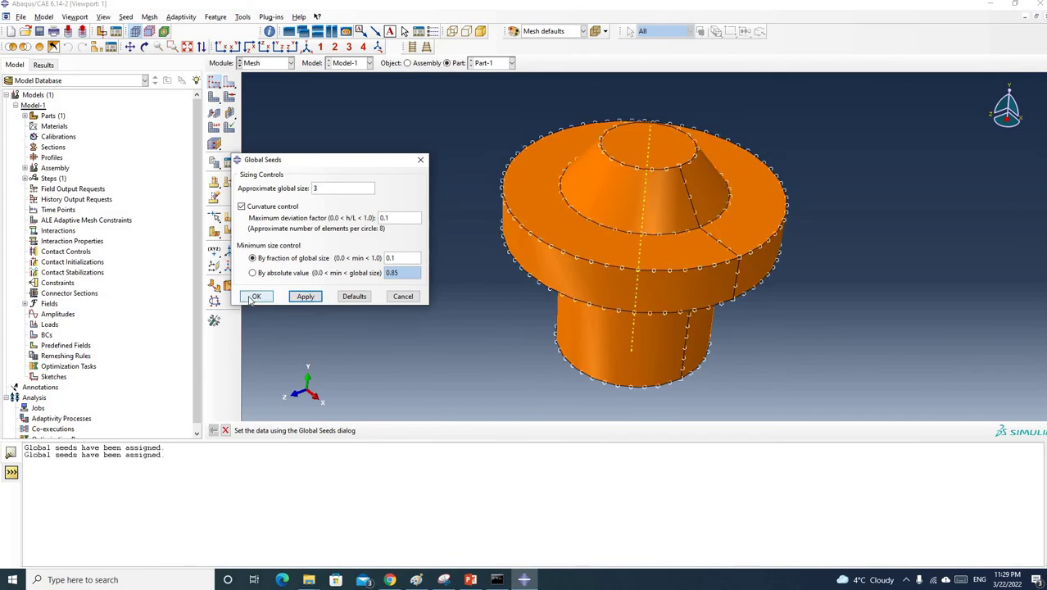
{"action": "left_click", "coordinate": [254, 297]}
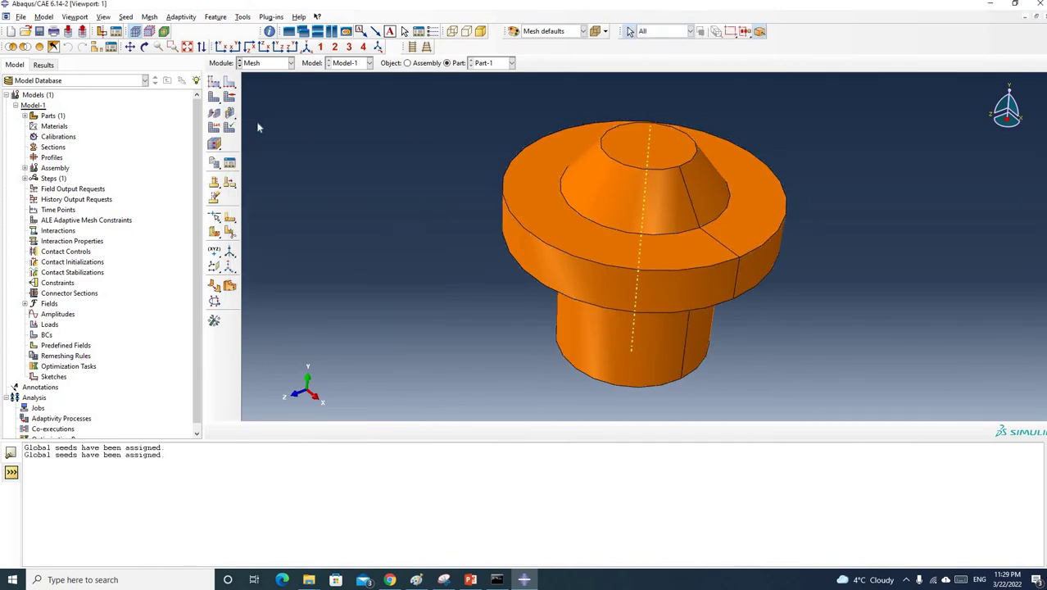
Step: Try to mesh the part with its currently assigned element shape
{"action": "left_click", "coordinate": [215, 99]}
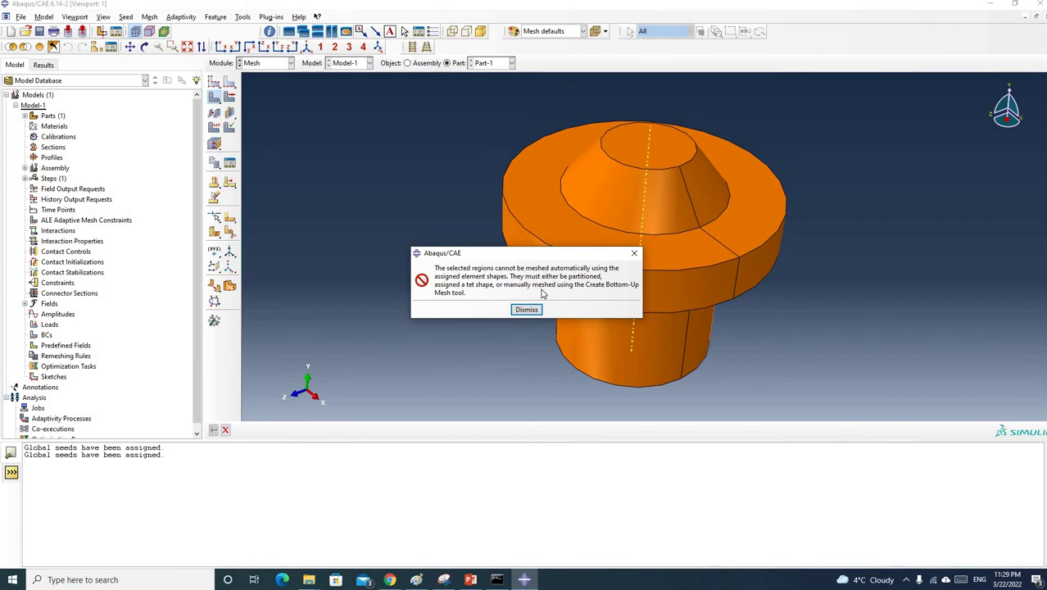
{"action": "left_click", "coordinate": [634, 254]}
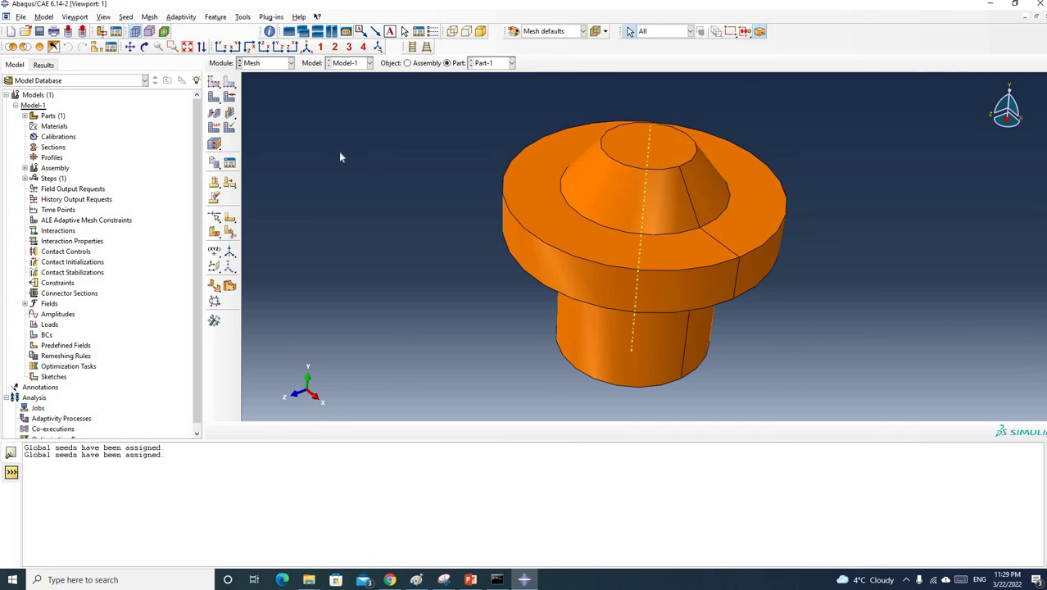
Step: Assign the Tet element shape with the Free technique and default algorithm to the part, and mesh it
{"action": "left_click", "coordinate": [230, 95]}
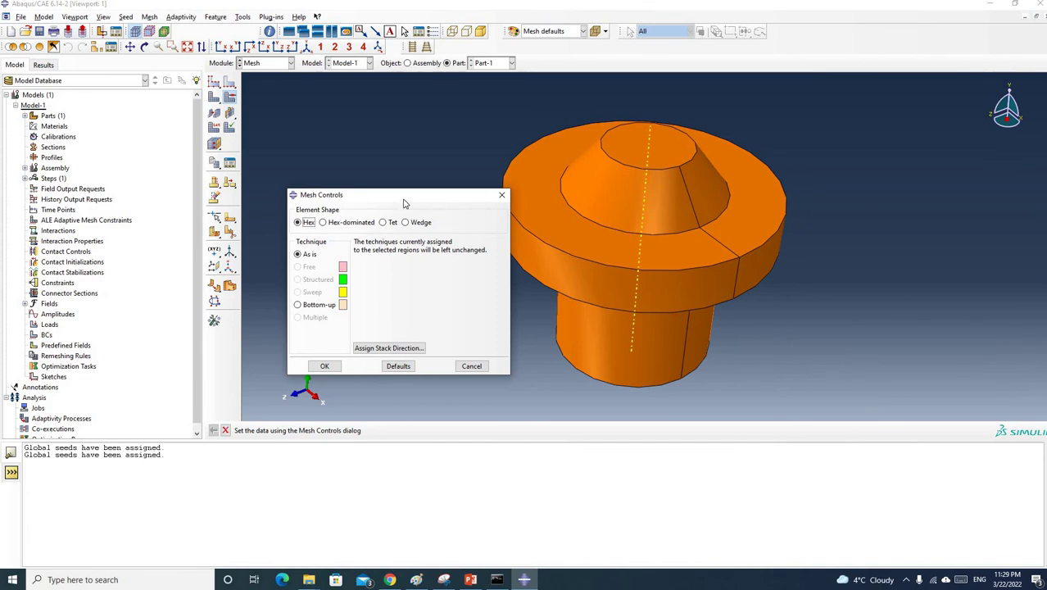
{"action": "left_click_drag", "start_coordinate": [405, 204], "coordinate": [369, 205]}
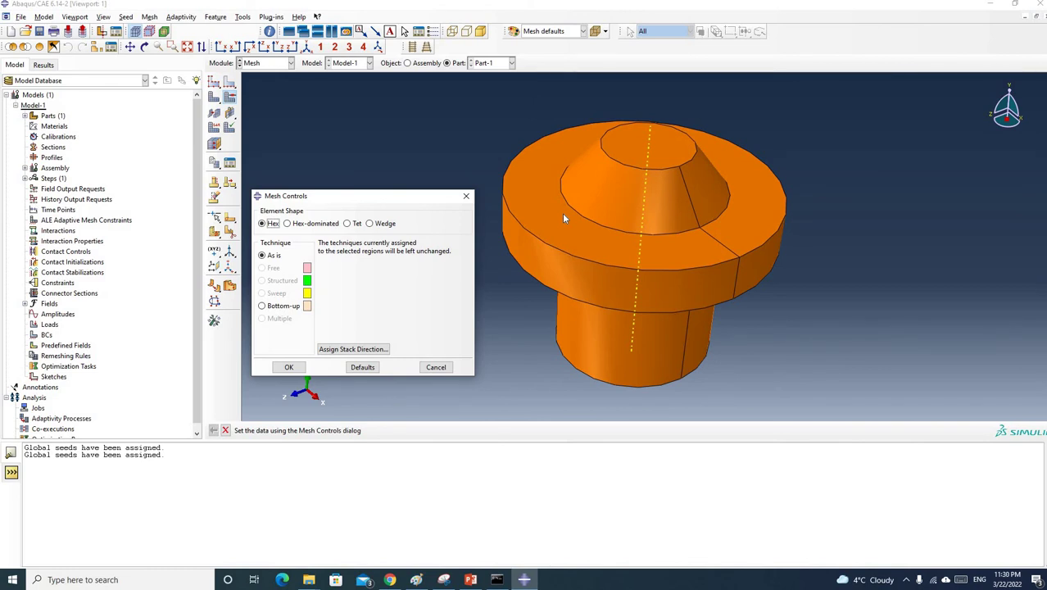
{"action": "left_click", "coordinate": [348, 223]}
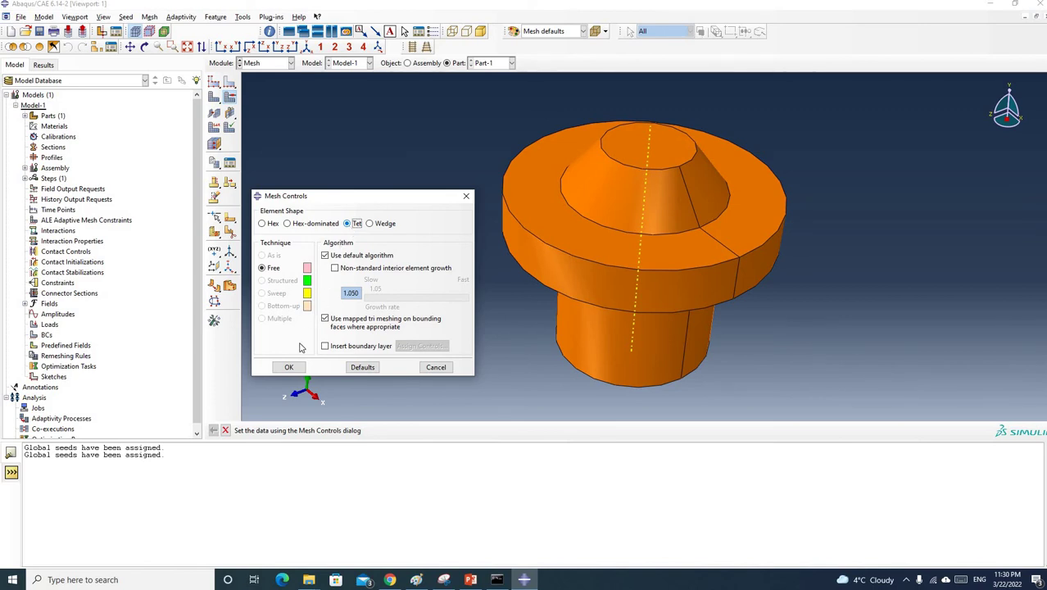
{"action": "left_click", "coordinate": [289, 367]}
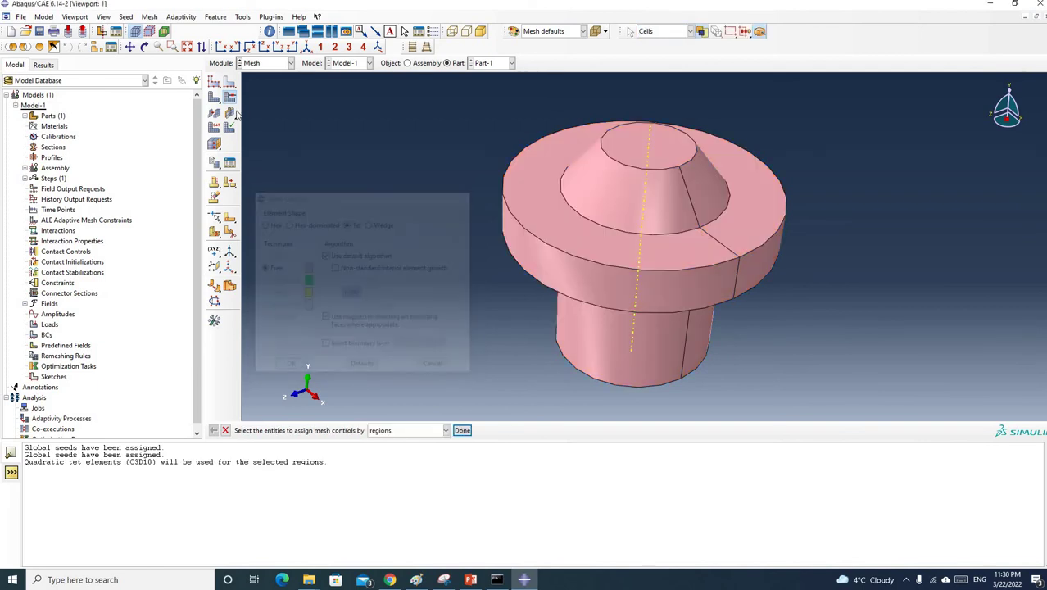
{"action": "left_click", "coordinate": [214, 112]}
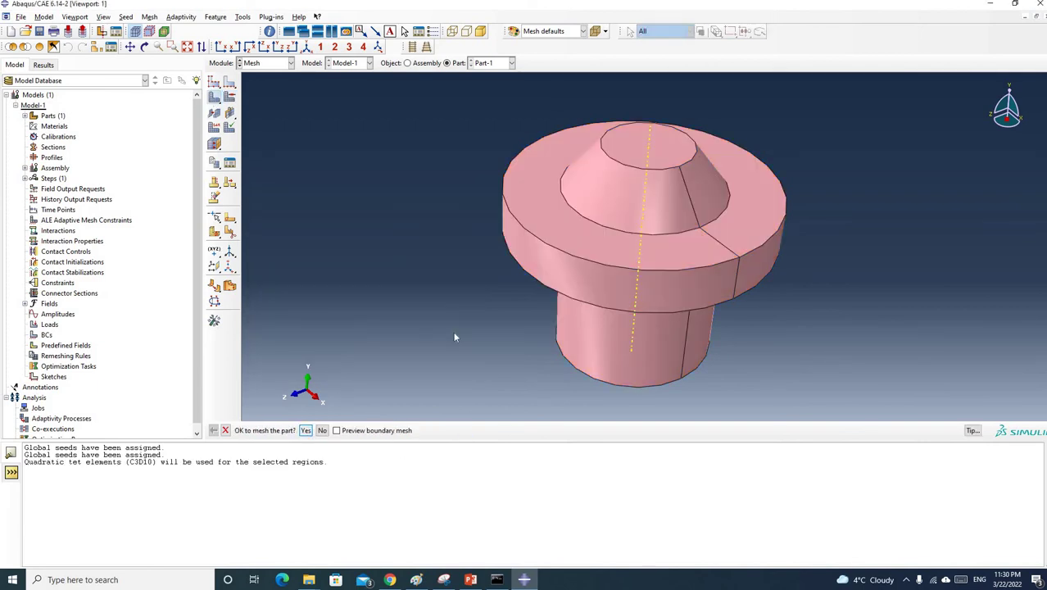
{"action": "left_click", "coordinate": [307, 430]}
Step: Examine the tetrahedral mesh on the flange, taper and stem from several viewing directions
{"action": "left_click", "coordinate": [144, 47]}
{"action": "left_click_drag", "start_coordinate": [655, 140], "coordinate": [665, 209]}
{"action": "scroll", "coordinate": [635, 214], "scroll_direction": "up", "scroll_amount": 5}
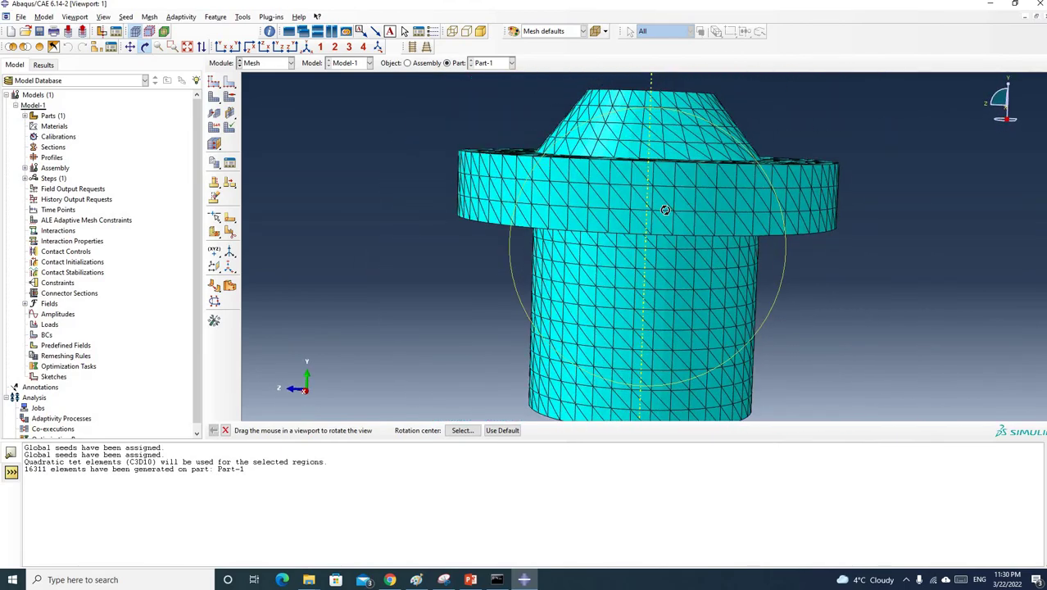
{"action": "left_click_drag", "start_coordinate": [631, 233], "coordinate": [674, 253]}
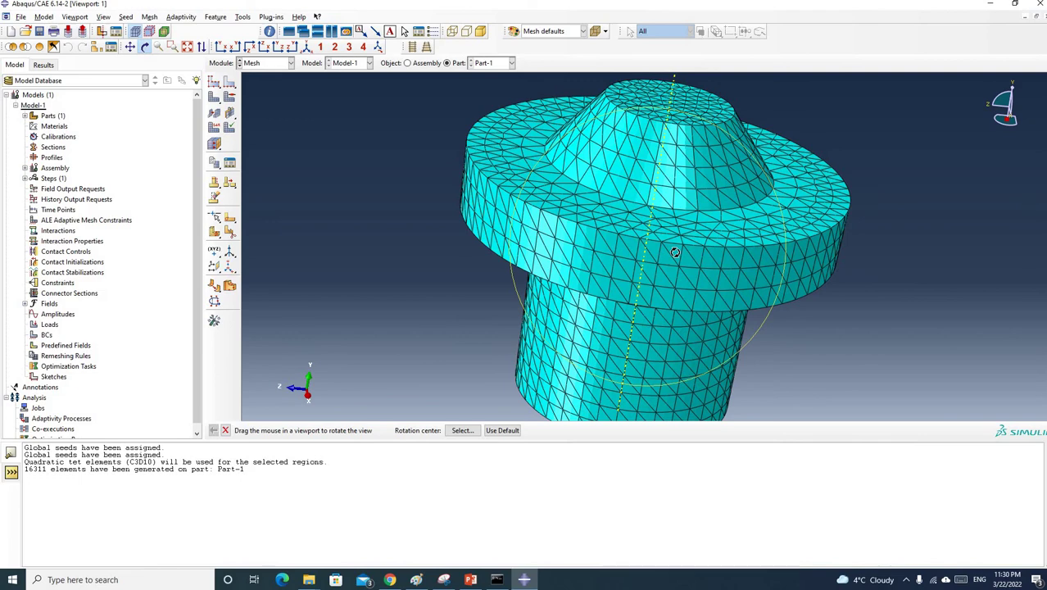
{"action": "left_click_drag", "start_coordinate": [629, 281], "coordinate": [646, 265]}
{"action": "left_click_drag", "start_coordinate": [700, 268], "coordinate": [681, 261]}
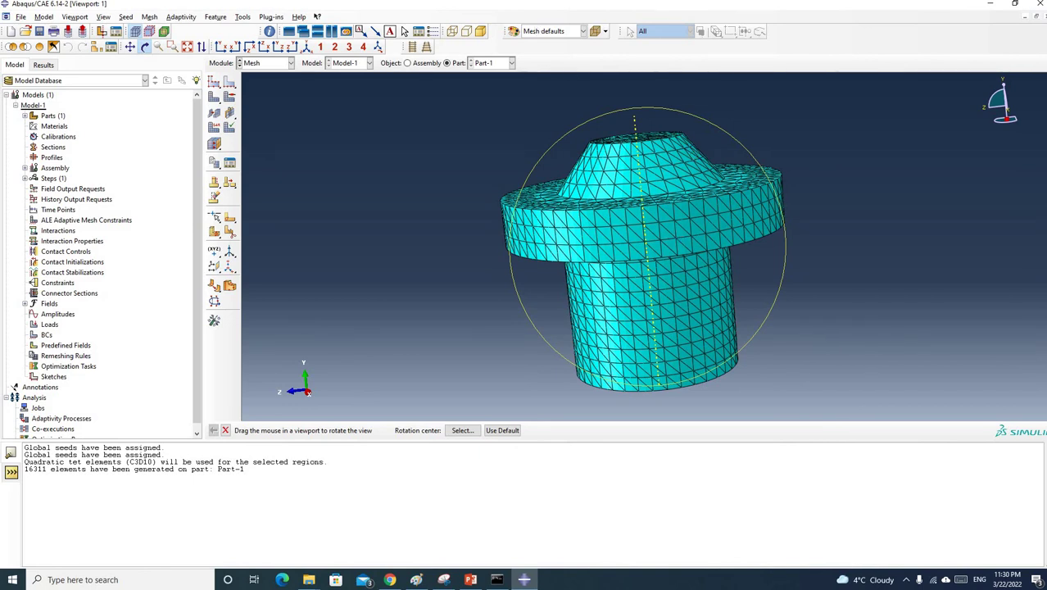
{"action": "left_click_drag", "start_coordinate": [751, 242], "coordinate": [748, 236]}
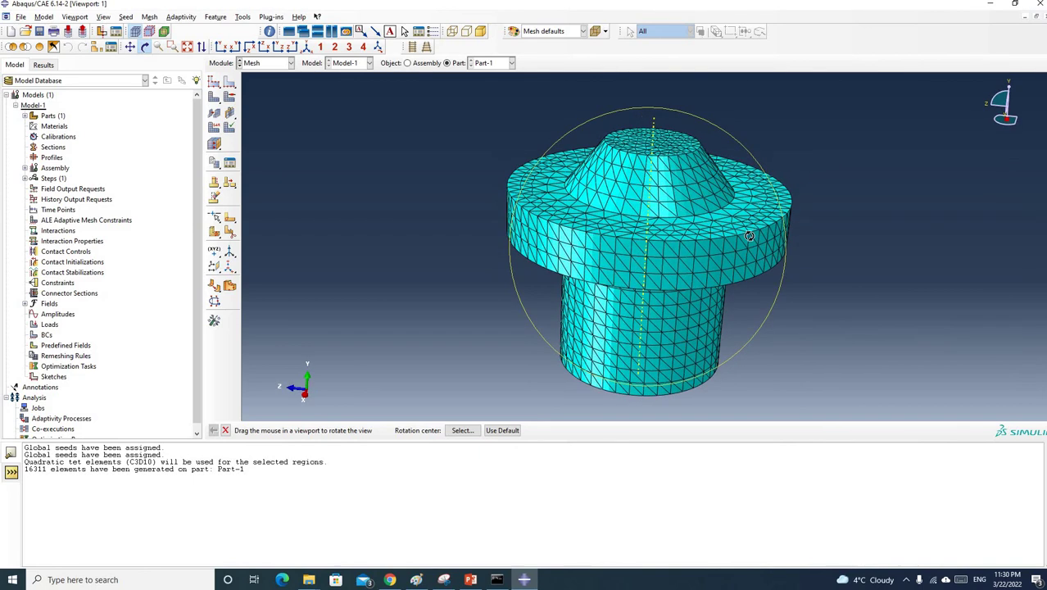
{"action": "mouse_move", "coordinate": [689, 193]}
{"action": "left_mouse_down"}
{"action": "mouse_move", "coordinate": [656, 211]}
{"action": "mouse_move", "coordinate": [671, 201]}
{"action": "left_mouse_up"}
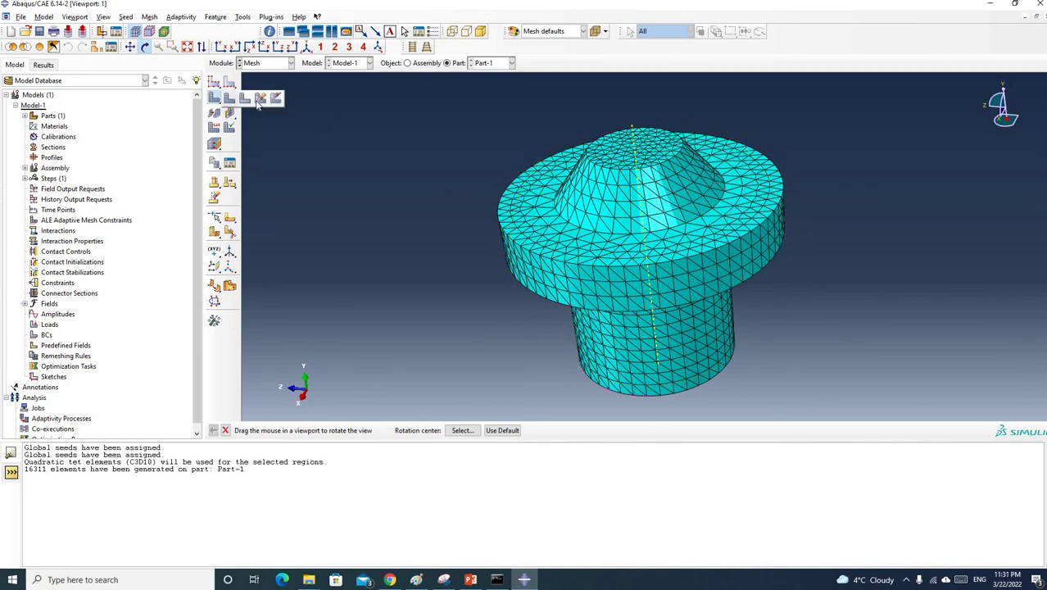
Step: Delete the existing tetrahedral mesh from the whole part
{"action": "left_click", "coordinate": [215, 98]}
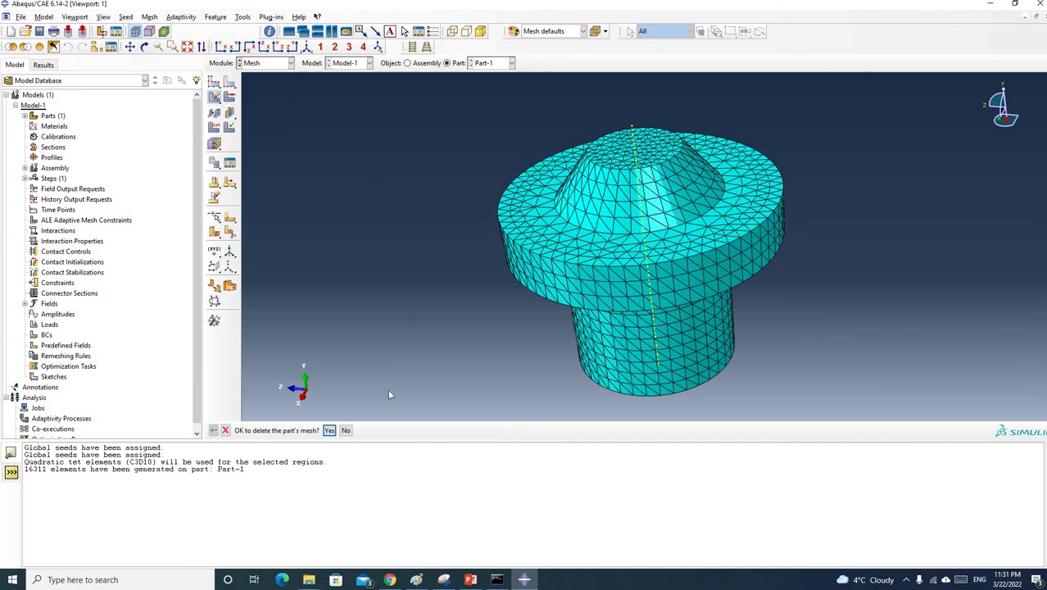
{"action": "left_click", "coordinate": [328, 430]}
{"action": "scroll", "coordinate": [574, 304], "scroll_direction": "down", "scroll_amount": 2}
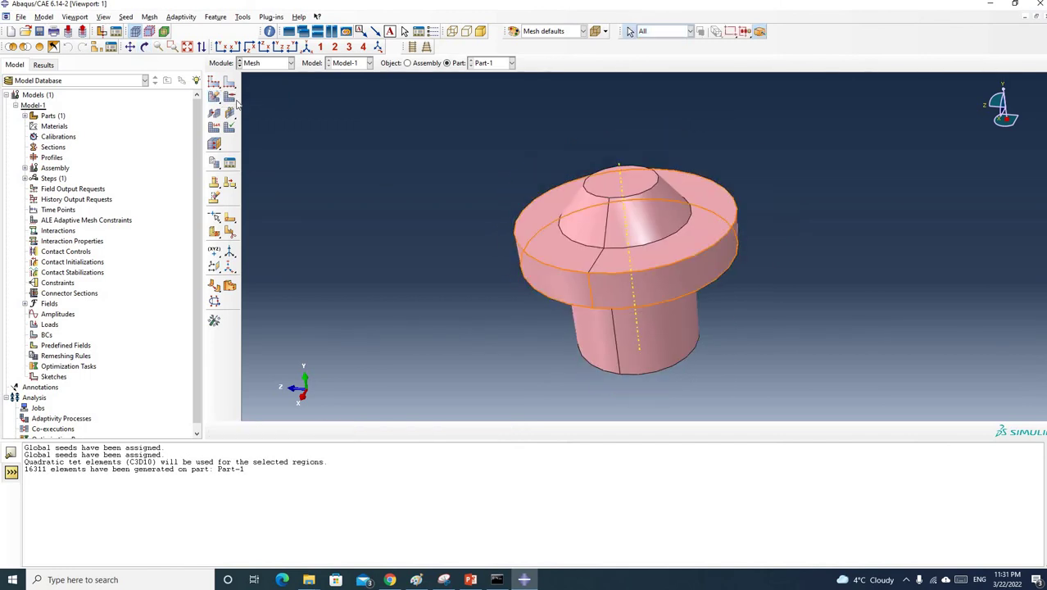
{"action": "left_click", "coordinate": [215, 98]}
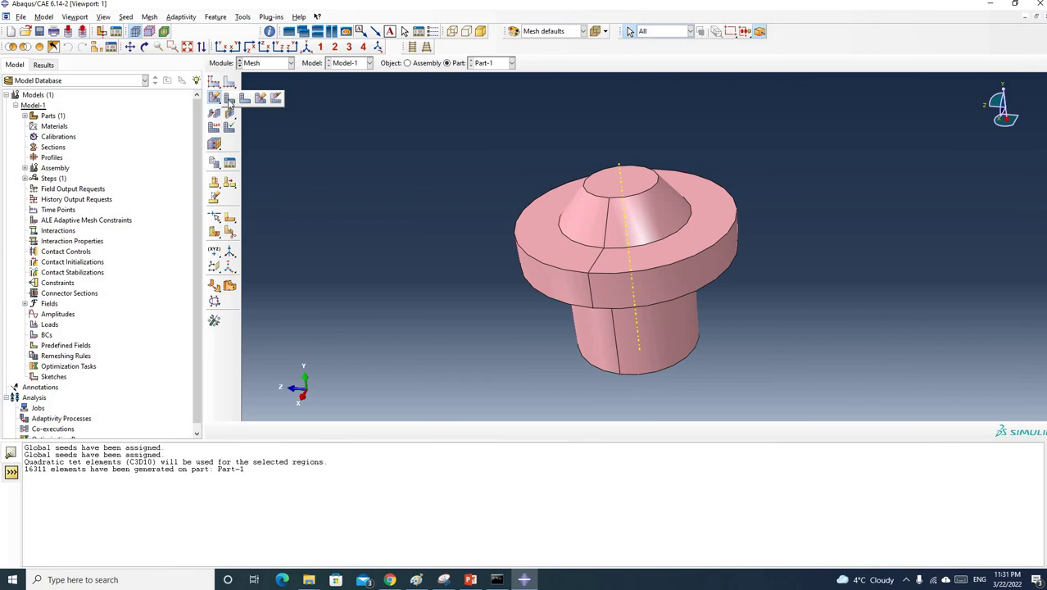
{"action": "left_click", "coordinate": [230, 100]}
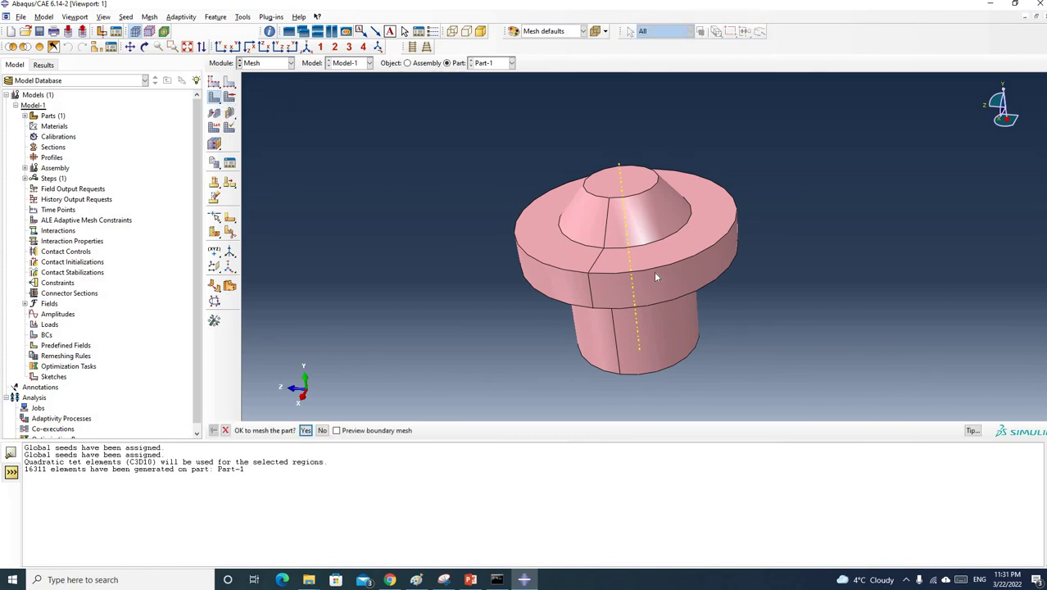
{"action": "scroll", "coordinate": [654, 271], "scroll_direction": "up", "scroll_amount": 2}
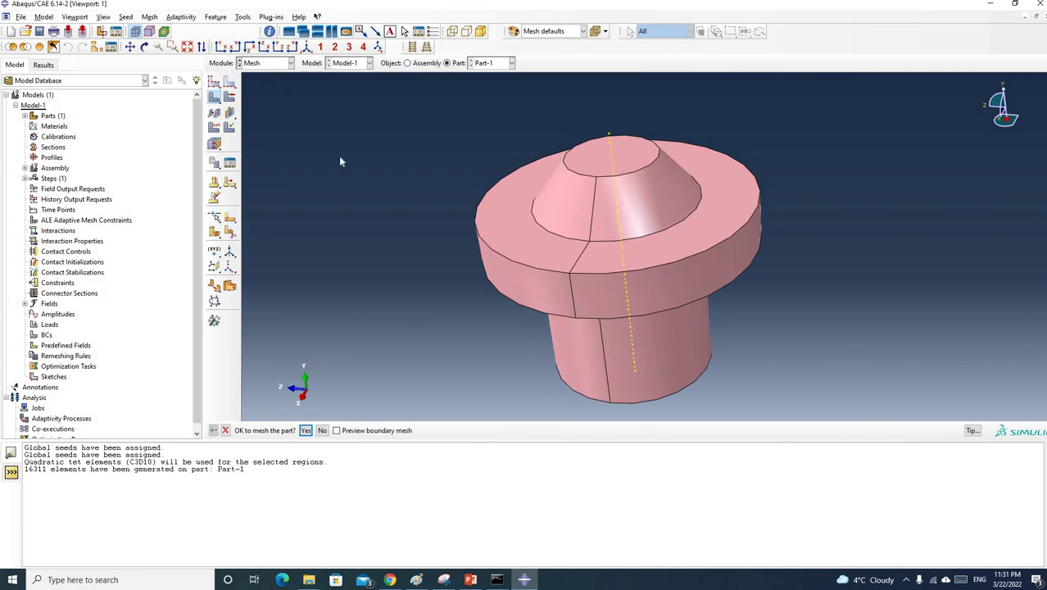
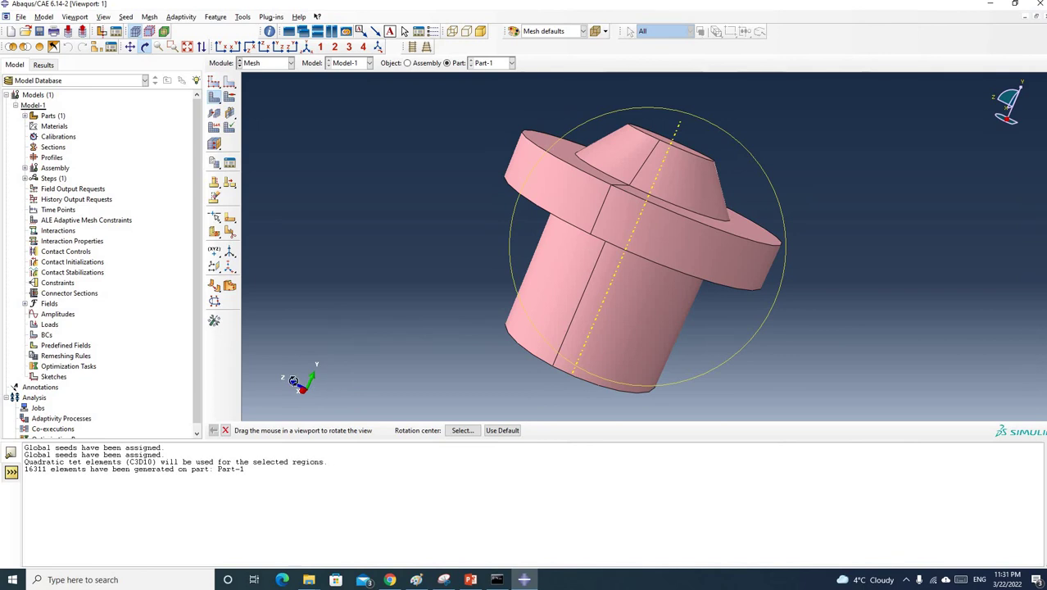
Step: Create two datum planes through the part's axis, offset 0.0 from the XY and YZ principal planes
{"action": "left_click_drag", "start_coordinate": [538, 323], "coordinate": [675, 236]}
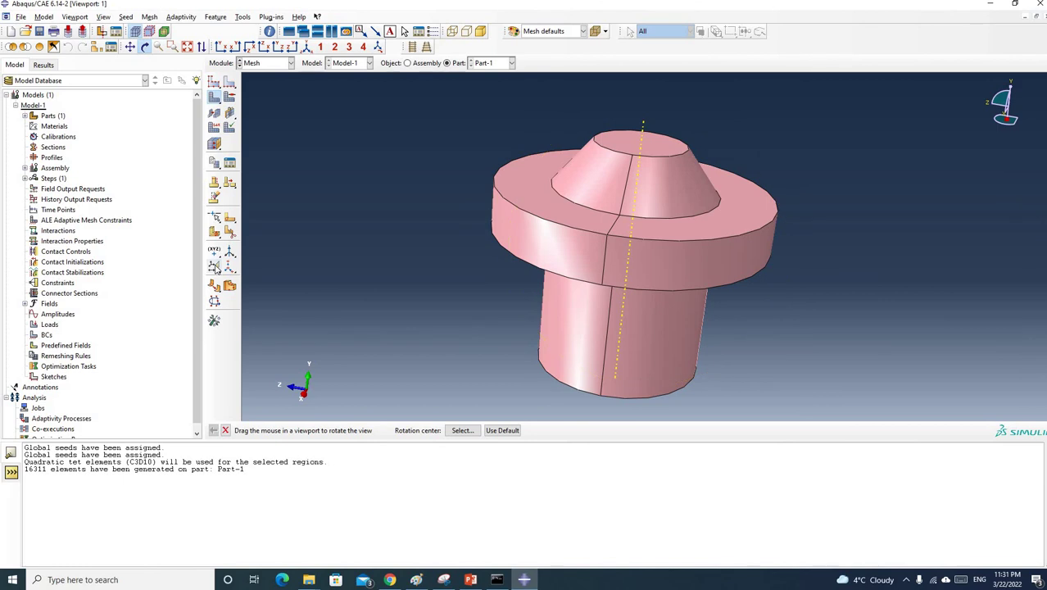
{"action": "left_click", "coordinate": [215, 268]}
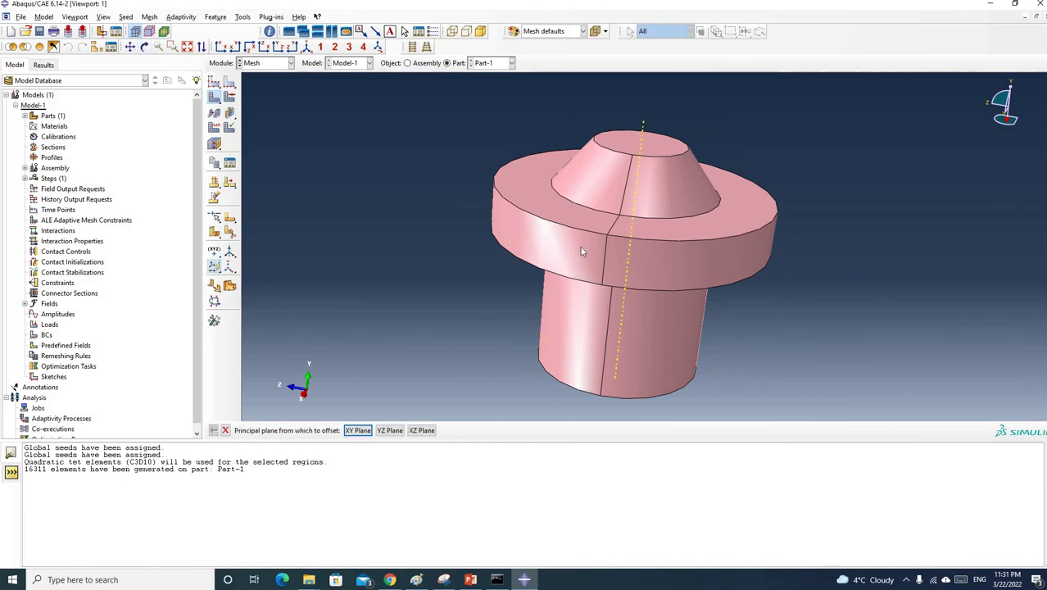
{"action": "left_click", "coordinate": [358, 430]}
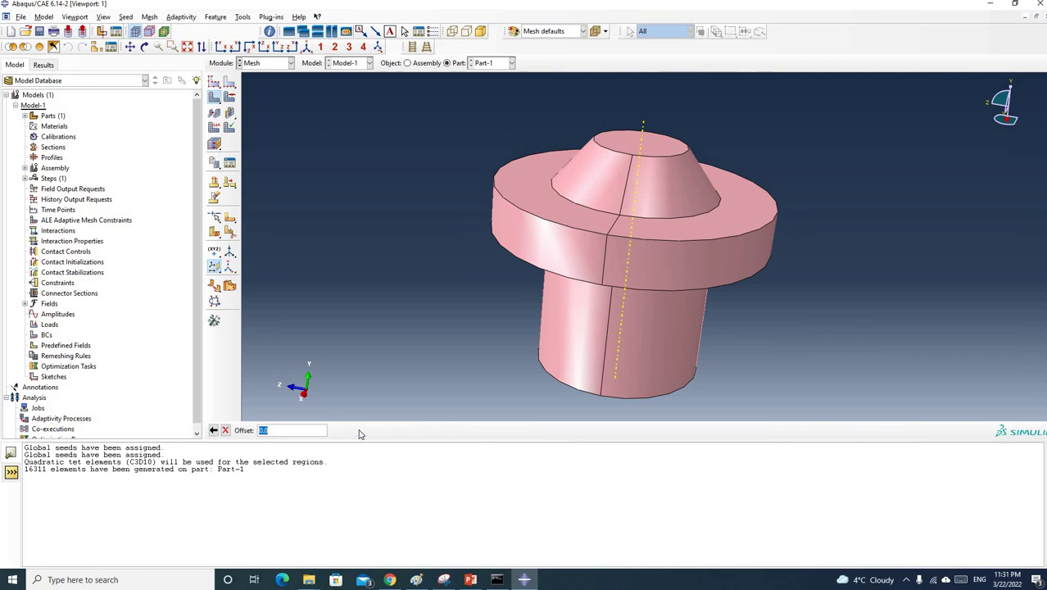
{"action": "key", "text": "Return"}
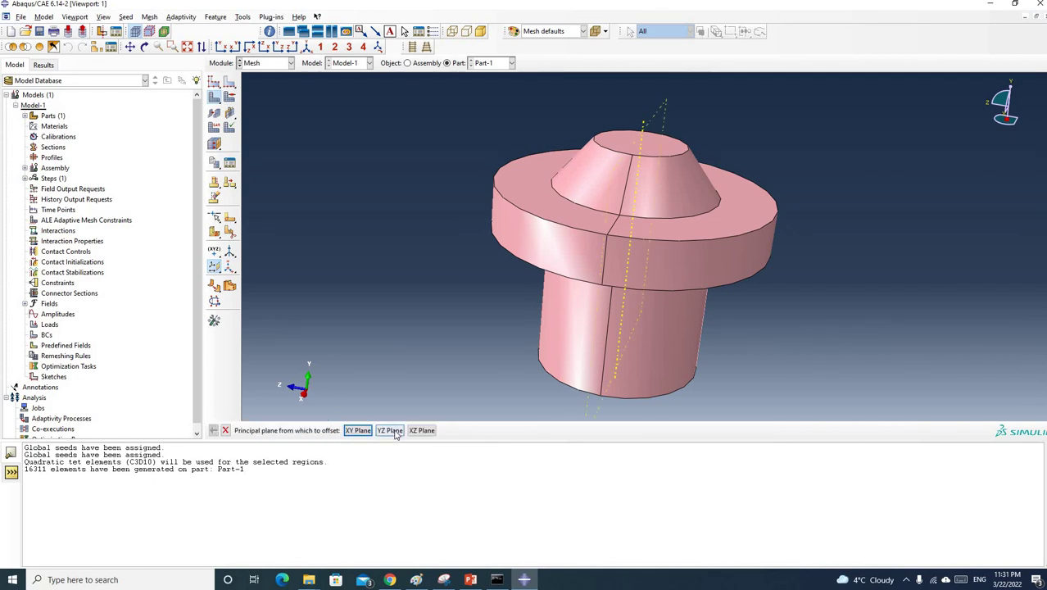
{"action": "left_click", "coordinate": [391, 430]}
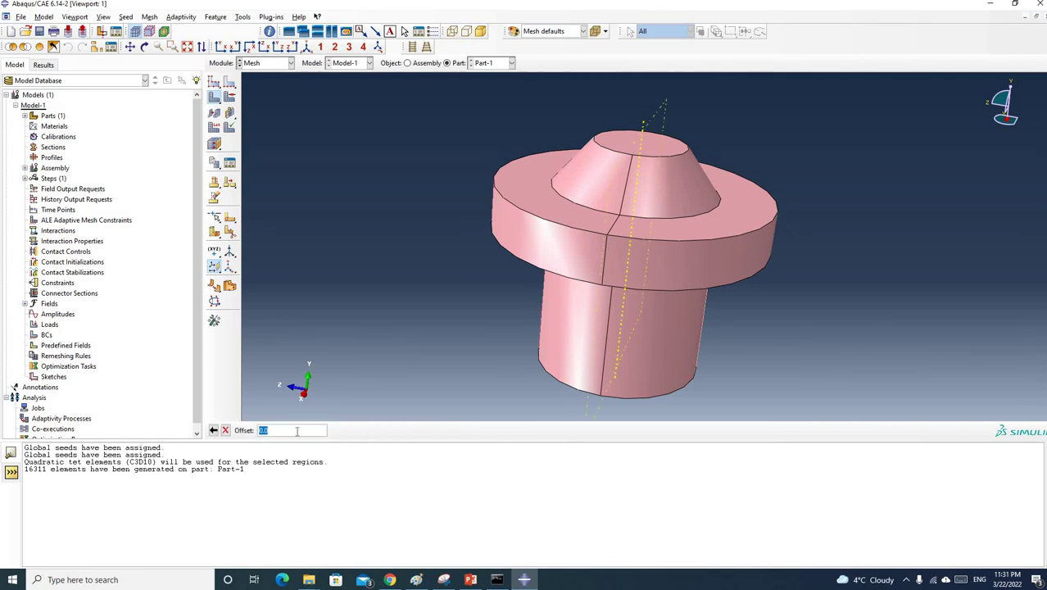
{"action": "key", "text": "Return"}
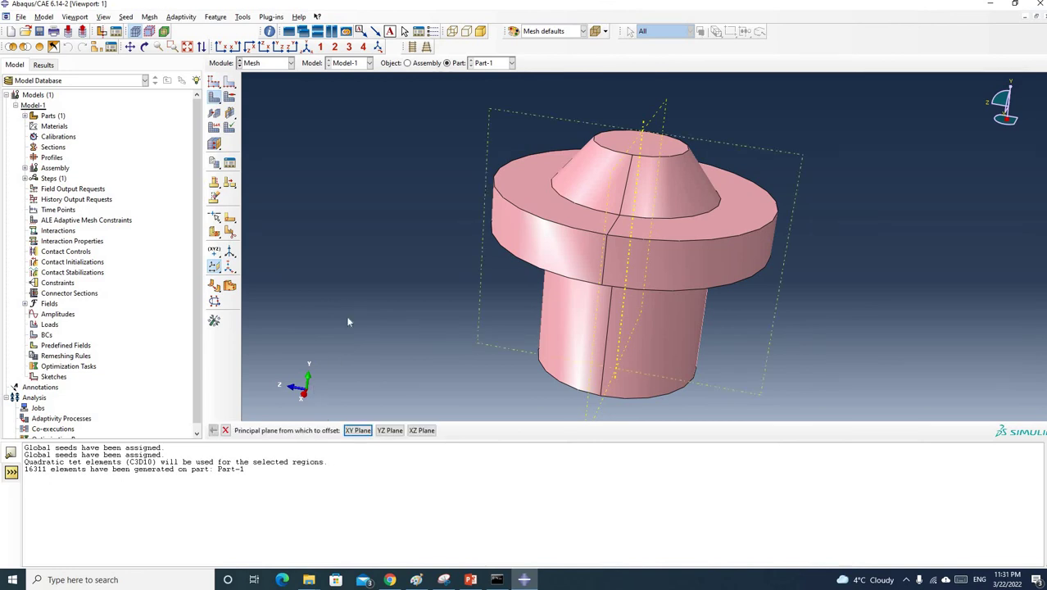
Step: Partition the solid cell into two halves using the YZ datum plane
{"action": "scroll", "coordinate": [347, 321], "scroll_direction": "down", "scroll_amount": 1}
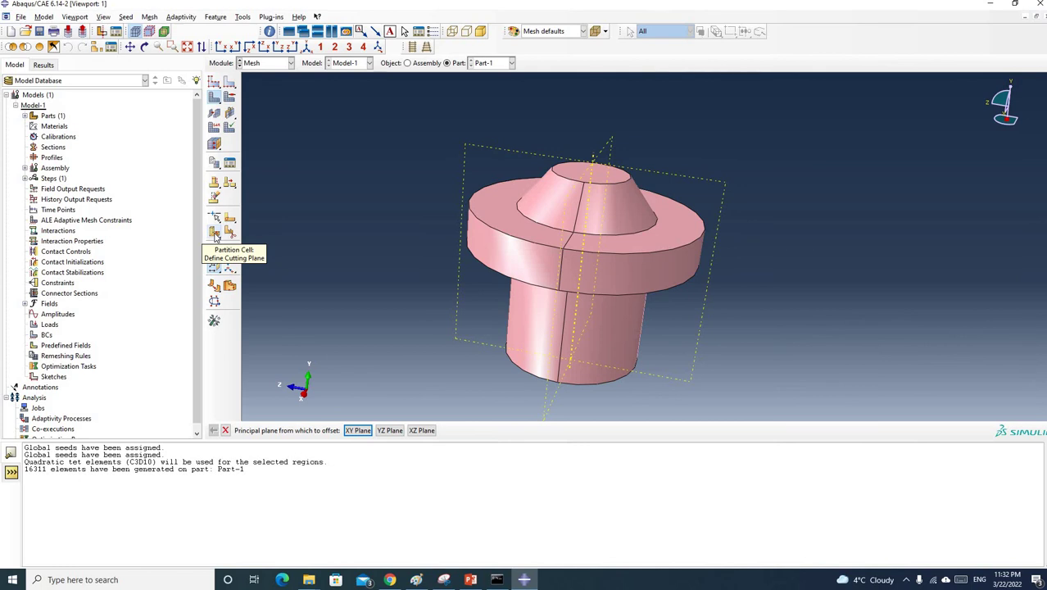
{"action": "left_click_drag", "start_coordinate": [215, 235], "coordinate": [263, 236]}
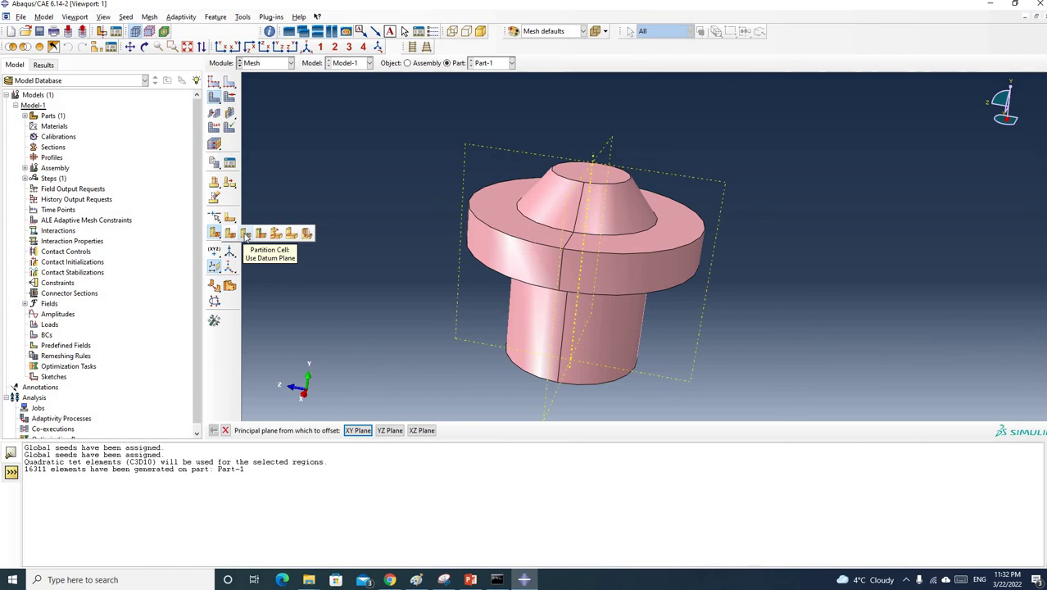
{"action": "left_click", "coordinate": [245, 235]}
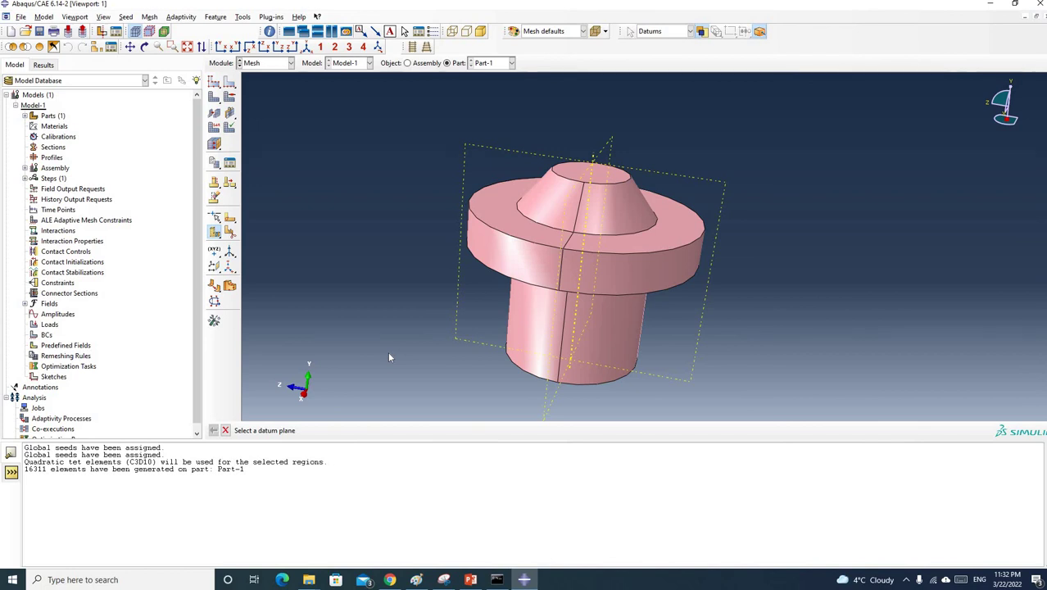
{"action": "key", "text": "Escape"}
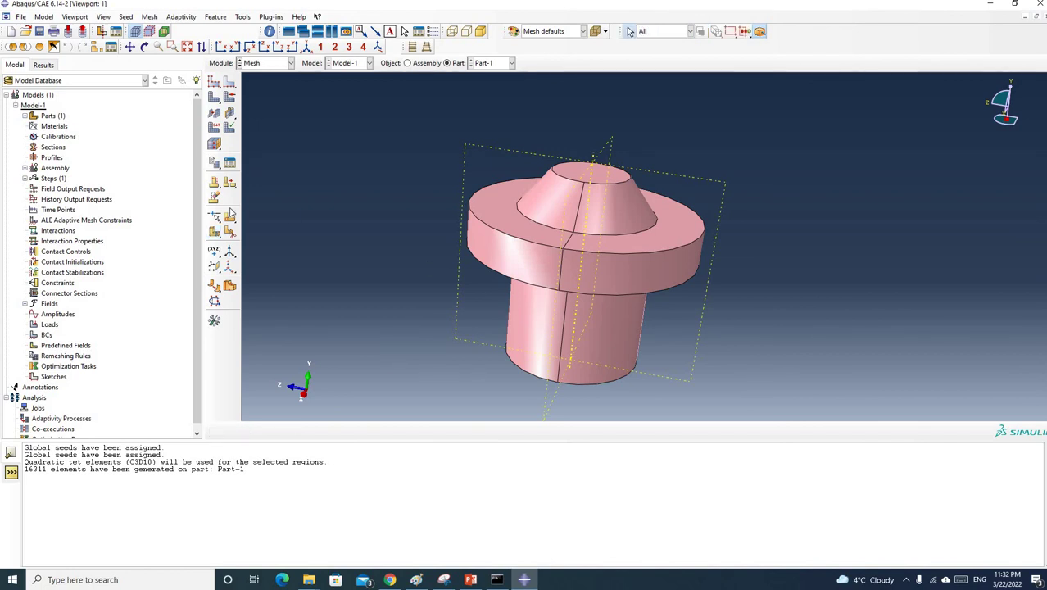
{"action": "left_click", "coordinate": [213, 231]}
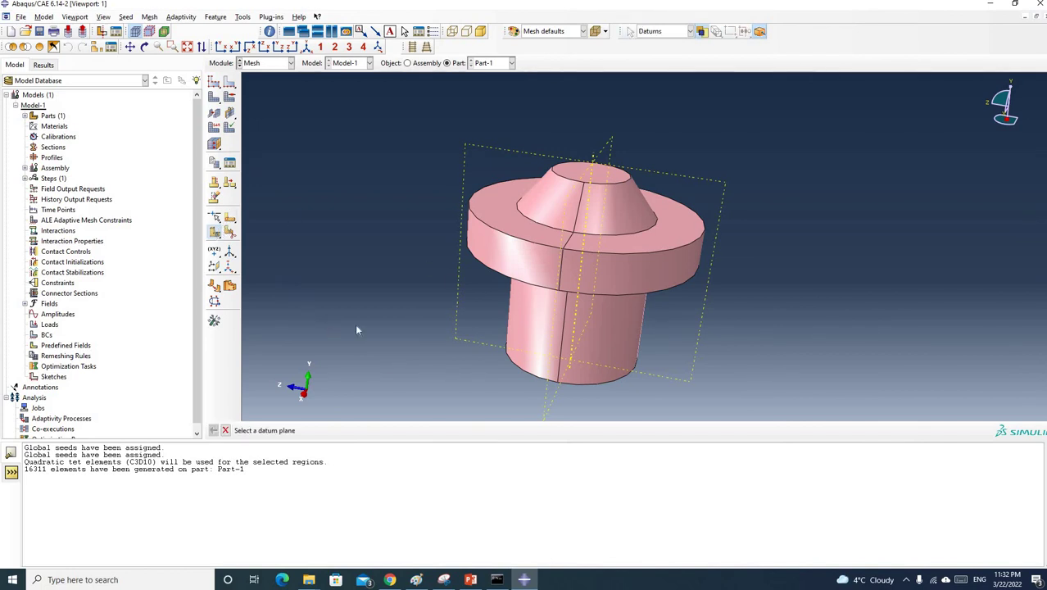
{"action": "left_click", "coordinate": [485, 151]}
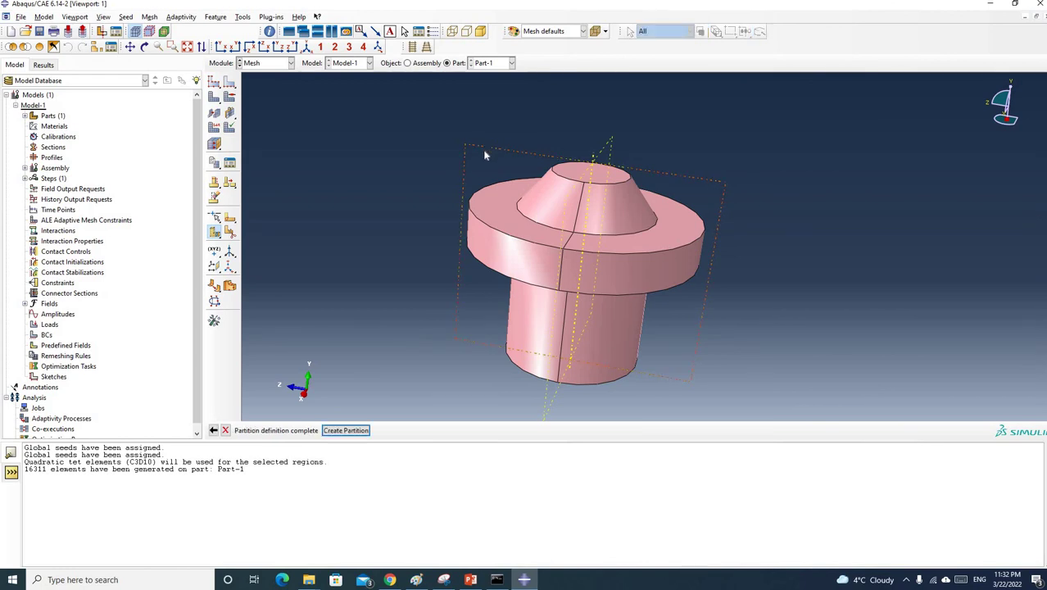
{"action": "left_click", "coordinate": [348, 430]}
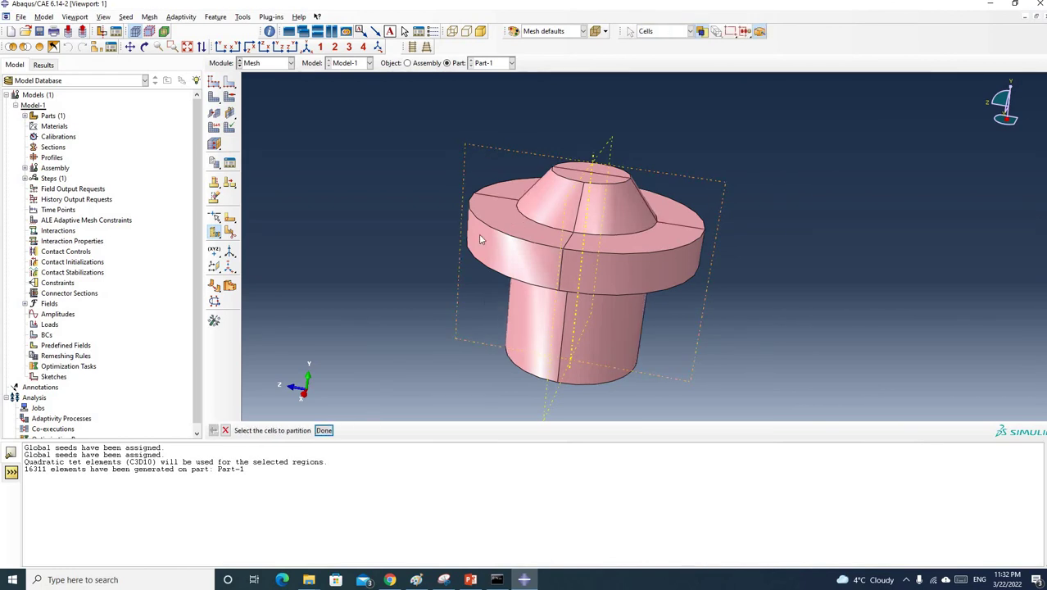
Step: Partition both halves of the part into quarters using the XY datum plane
{"action": "scroll", "coordinate": [412, 281], "scroll_direction": "down", "scroll_amount": 2}
{"action": "scroll", "coordinate": [327, 249], "scroll_direction": "down", "scroll_amount": 1}
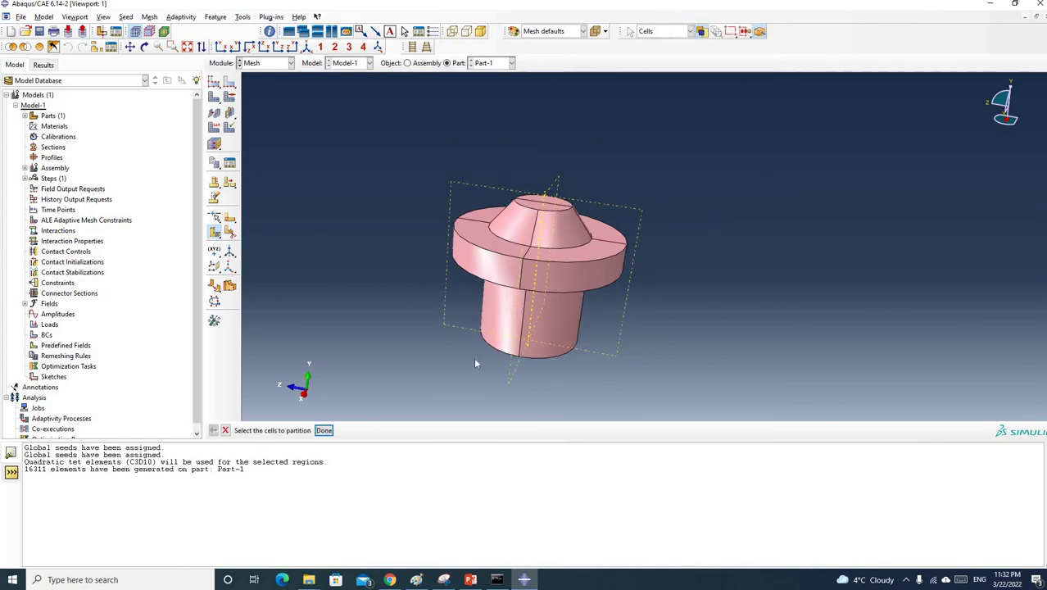
{"action": "left_click_drag", "start_coordinate": [394, 134], "coordinate": [728, 394]}
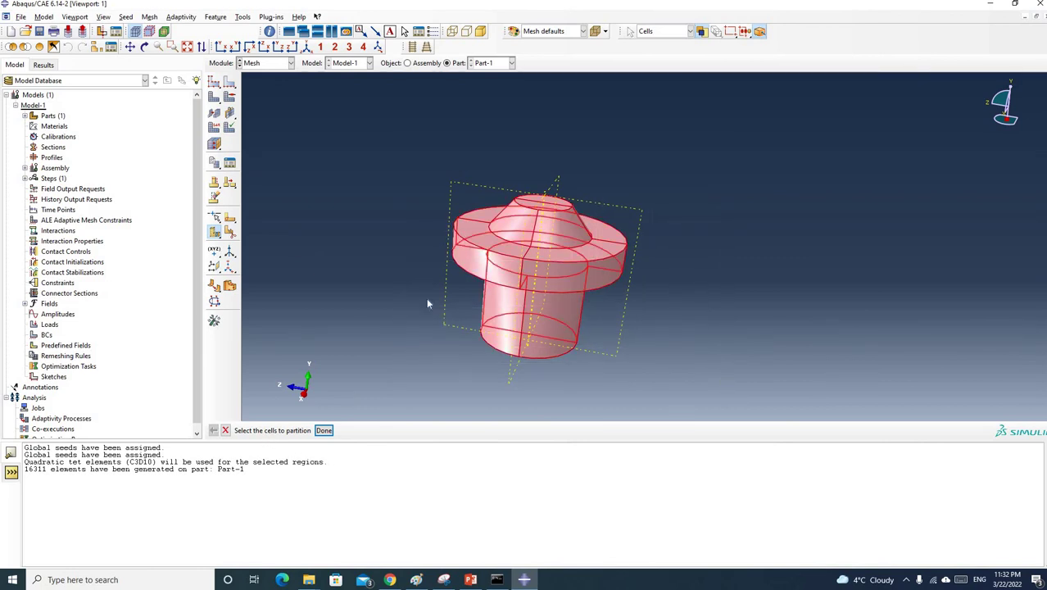
{"action": "left_click", "coordinate": [323, 430]}
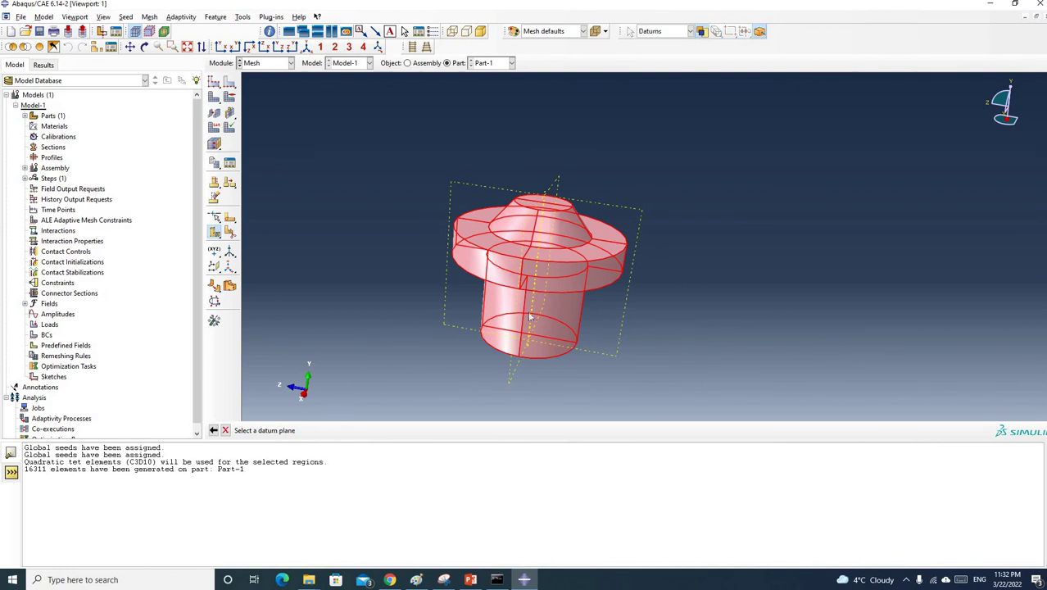
{"action": "left_click", "coordinate": [559, 181]}
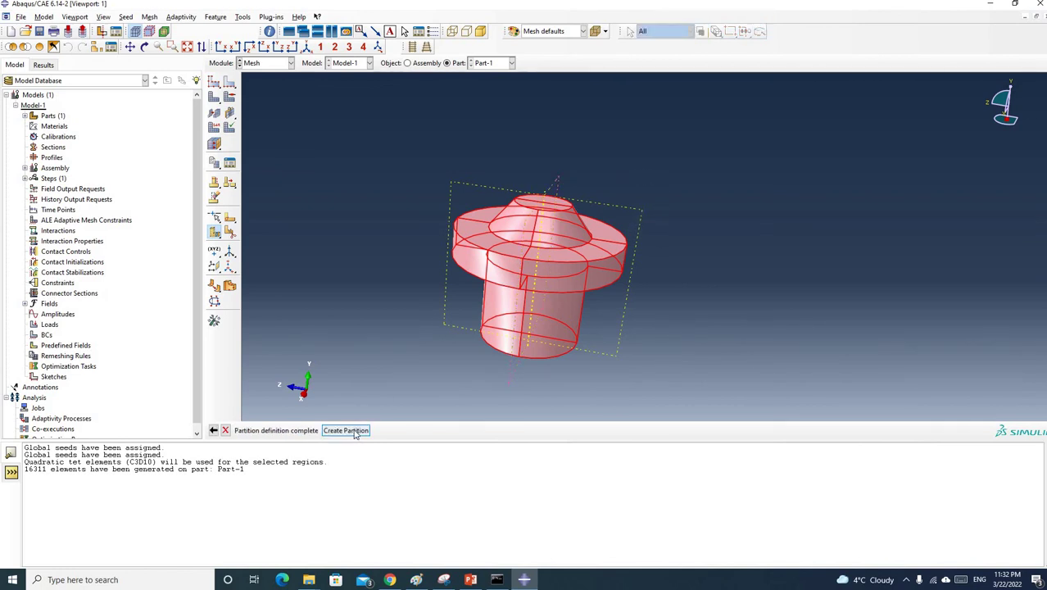
{"action": "left_click", "coordinate": [360, 428]}
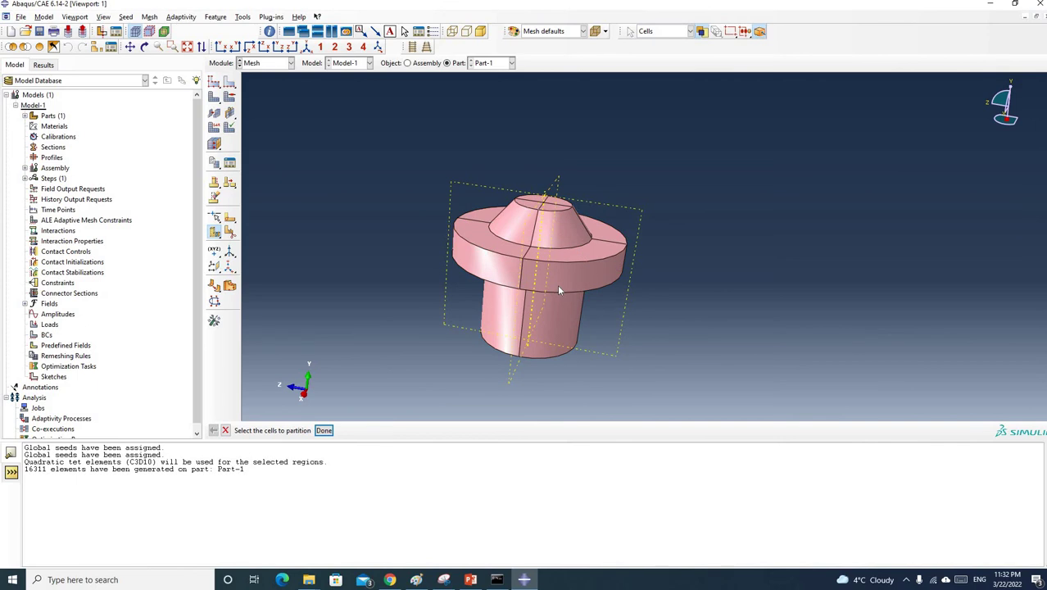
Step: Remove the front quarter cell from the displayed part to expose the internal partition faces
{"action": "left_click", "coordinate": [27, 46]}
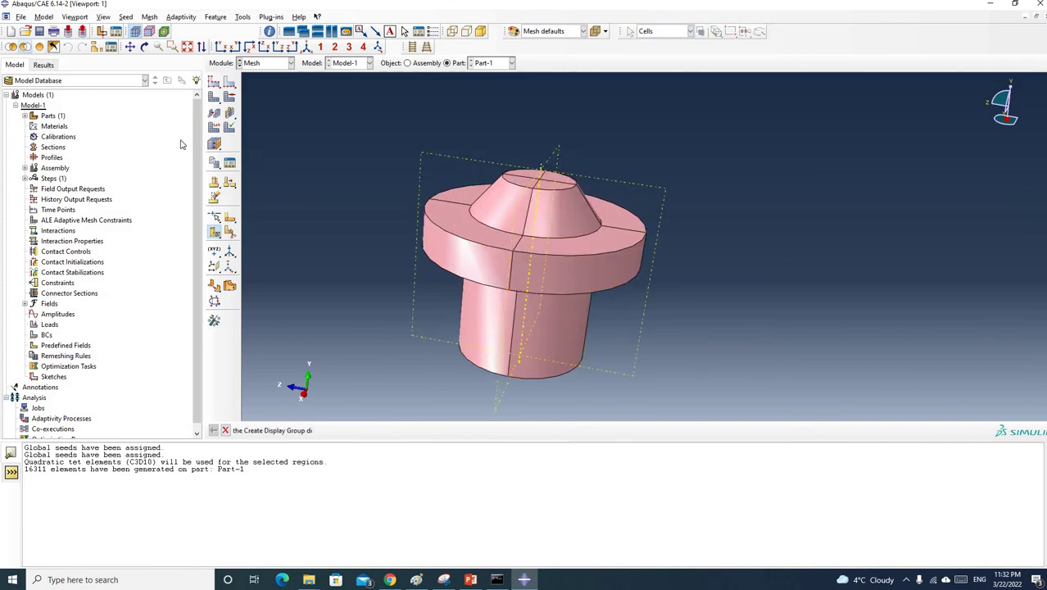
{"action": "left_click", "coordinate": [483, 249]}
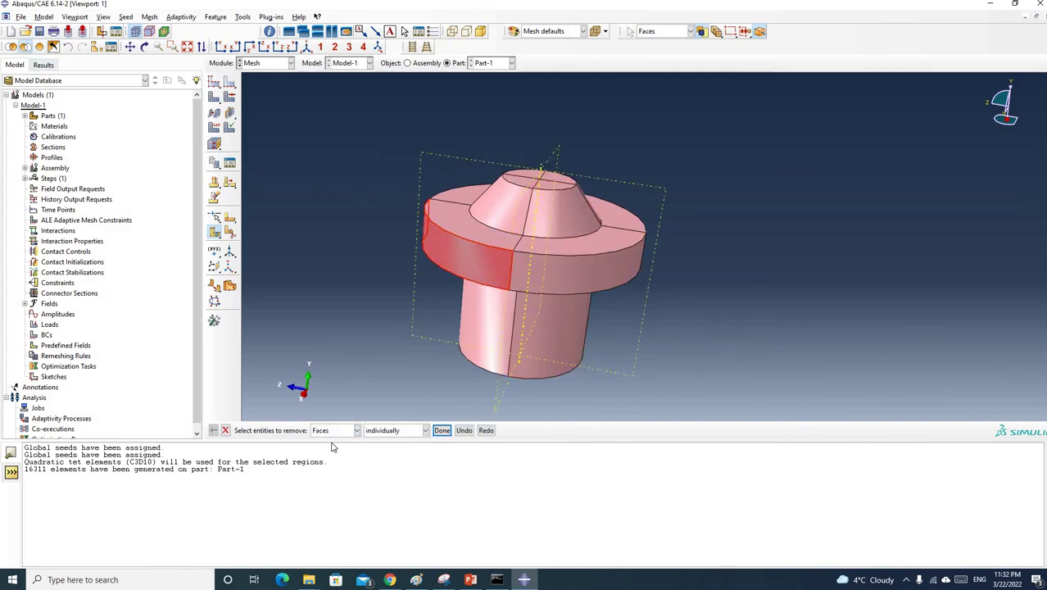
{"action": "left_click", "coordinate": [357, 430]}
{"action": "left_click", "coordinate": [319, 443]}
{"action": "left_click", "coordinate": [444, 293]}
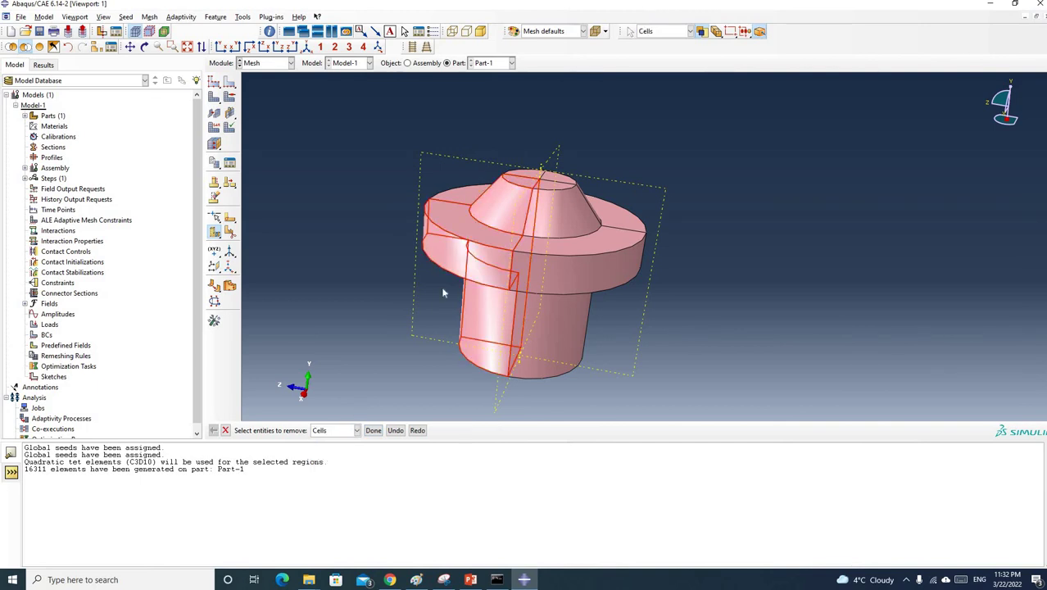
{"action": "left_click", "coordinate": [373, 431]}
Step: Examine the exposed partition faces of the remaining quarters from several directions, and restore the display of the whole part
{"action": "left_click", "coordinate": [144, 47]}
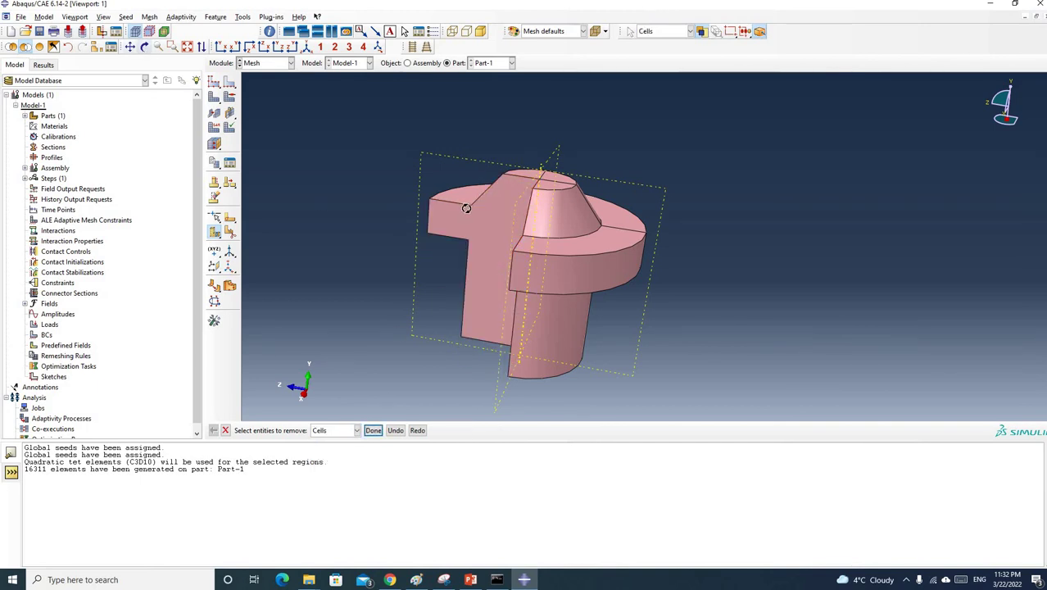
{"action": "left_click_drag", "start_coordinate": [603, 252], "coordinate": [615, 308]}
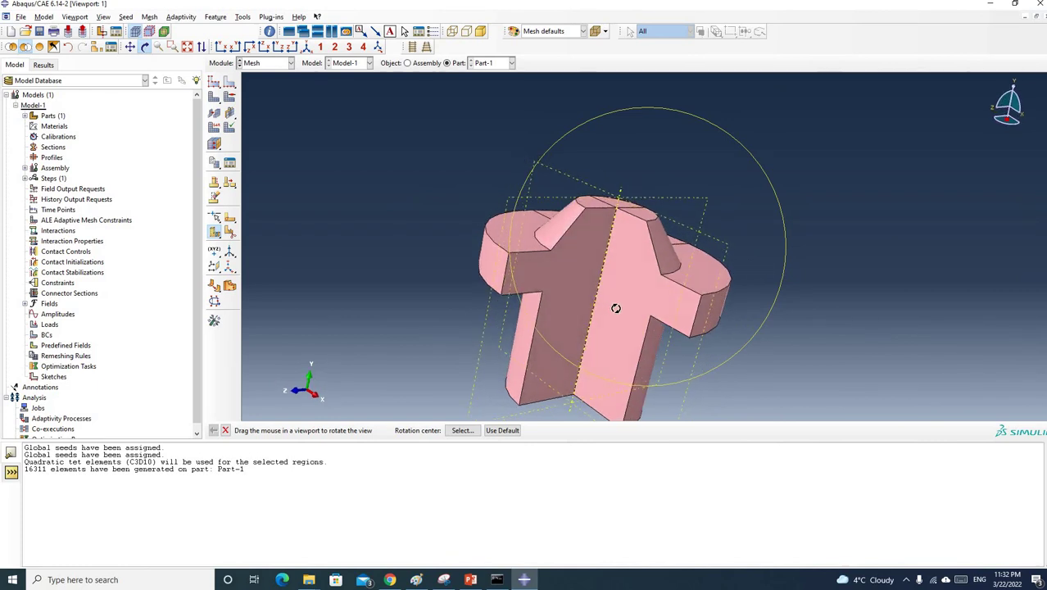
{"action": "left_click_drag", "start_coordinate": [564, 253], "coordinate": [580, 234]}
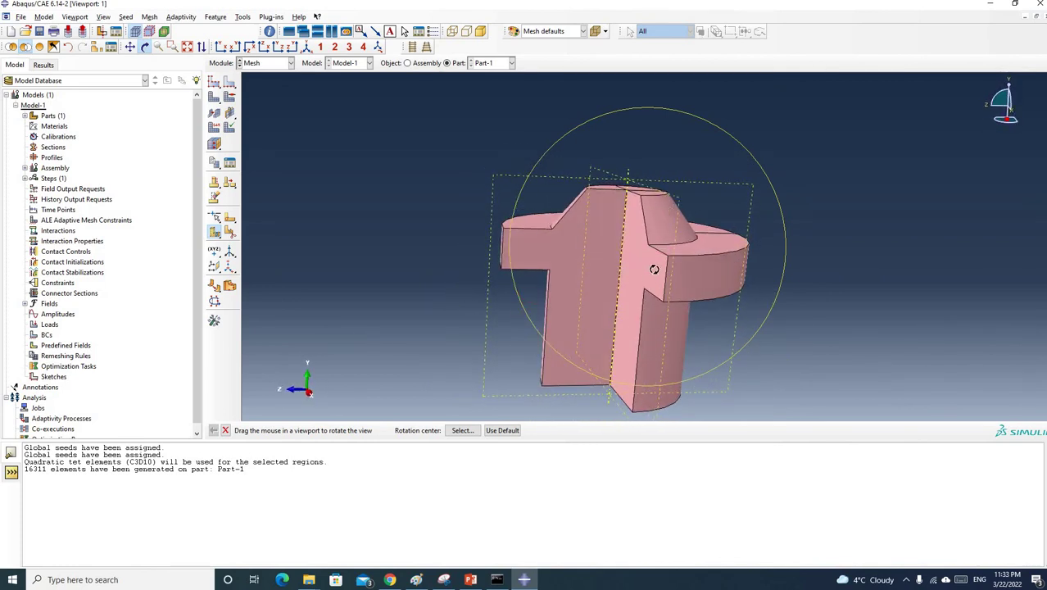
{"action": "left_click_drag", "start_coordinate": [657, 269], "coordinate": [577, 284]}
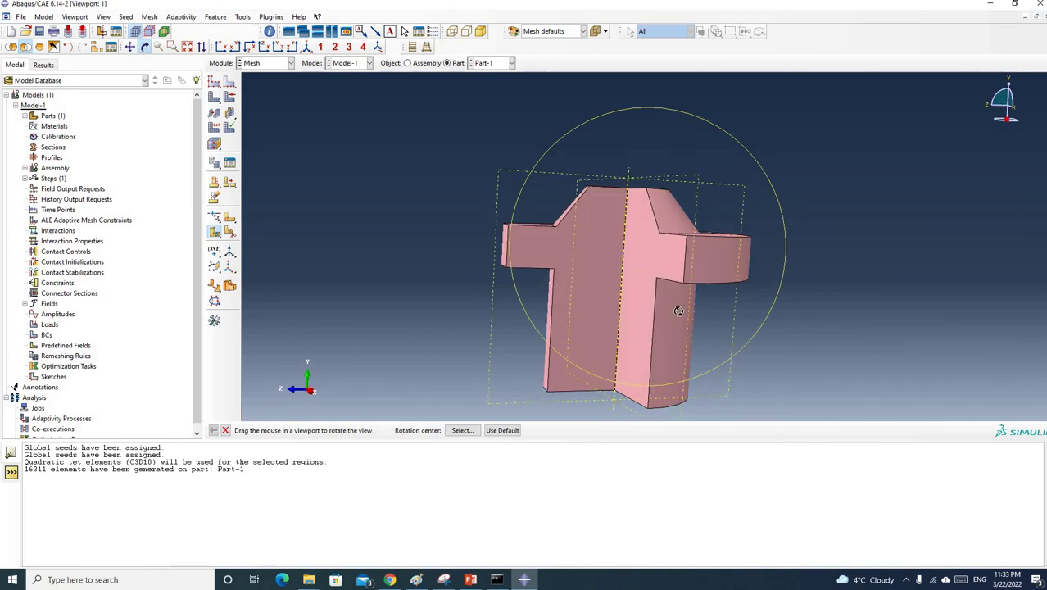
{"action": "left_click_drag", "start_coordinate": [677, 306], "coordinate": [661, 240]}
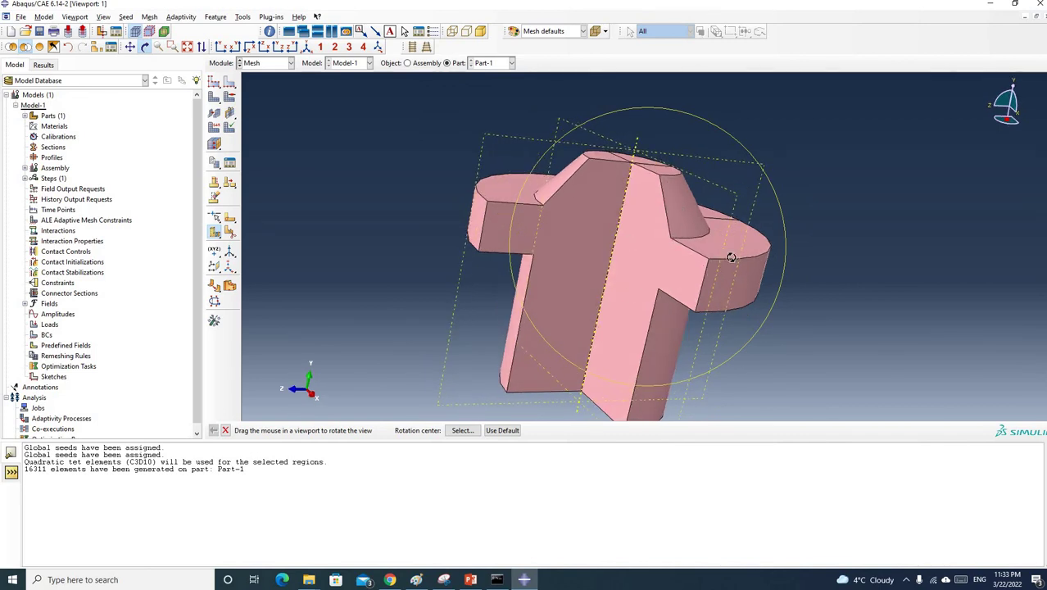
{"action": "left_click_drag", "start_coordinate": [730, 257], "coordinate": [724, 246]}
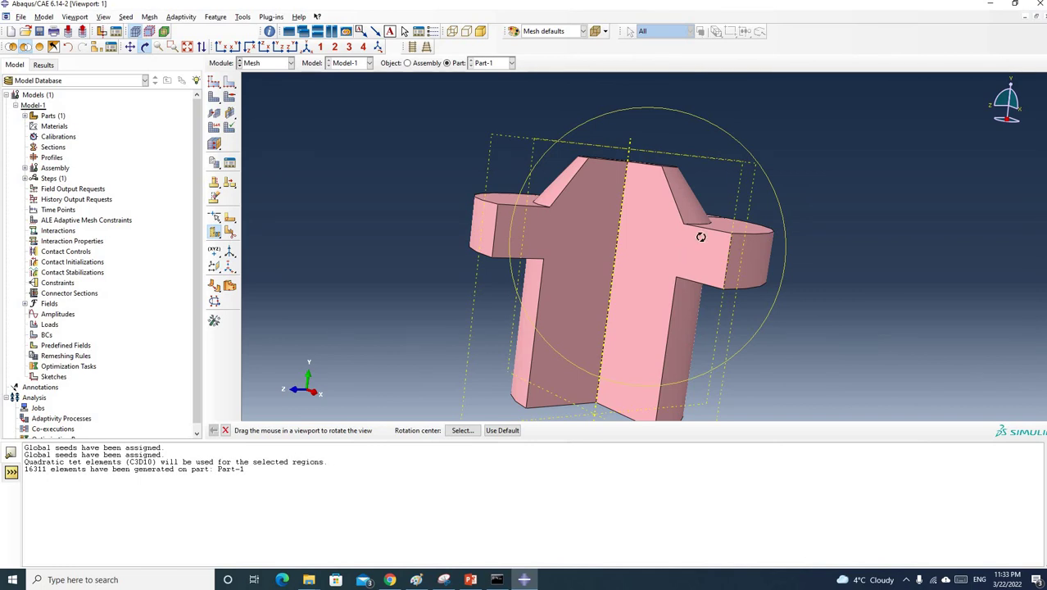
{"action": "left_click_drag", "start_coordinate": [719, 236], "coordinate": [655, 263]}
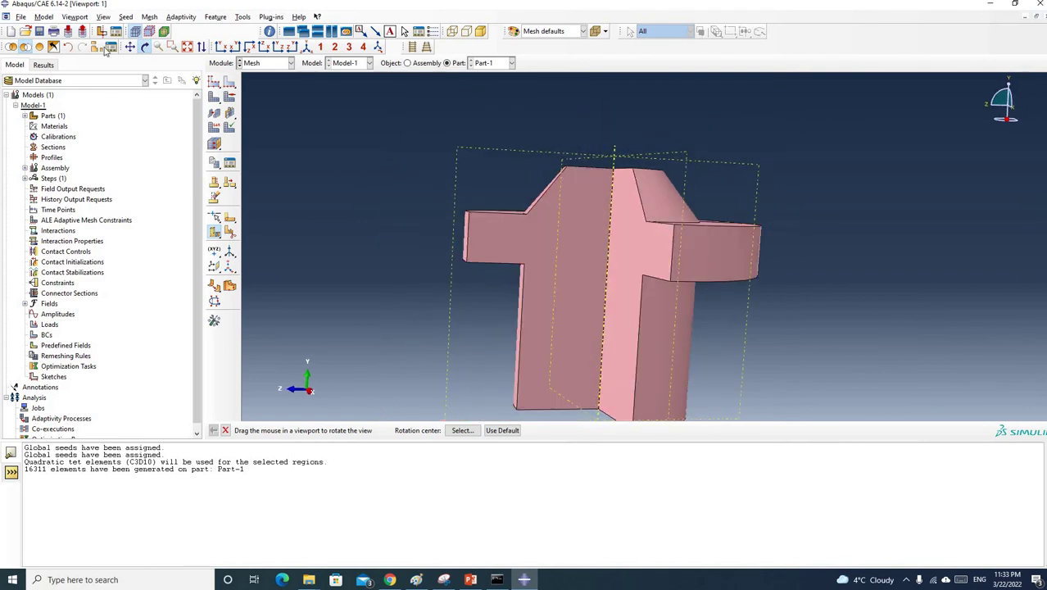
{"action": "left_click", "coordinate": [53, 47]}
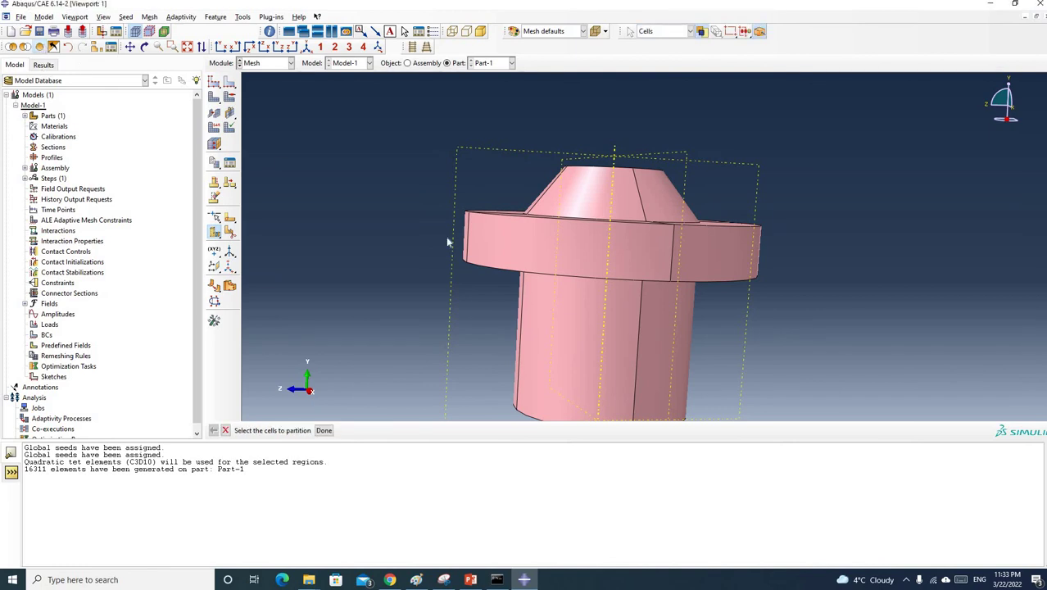
Step: Partition all cells of the part by extending the cylindrical face of the lower shaft through the flange
{"action": "scroll", "coordinate": [397, 223], "scroll_direction": "down", "scroll_amount": 2}
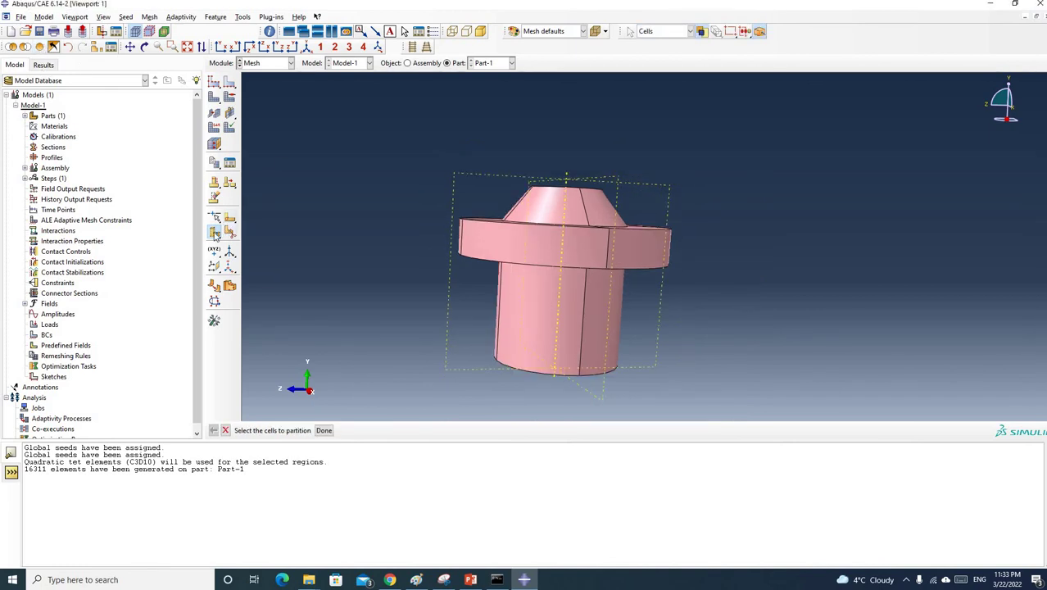
{"action": "left_click_drag", "start_coordinate": [215, 236], "coordinate": [222, 238]}
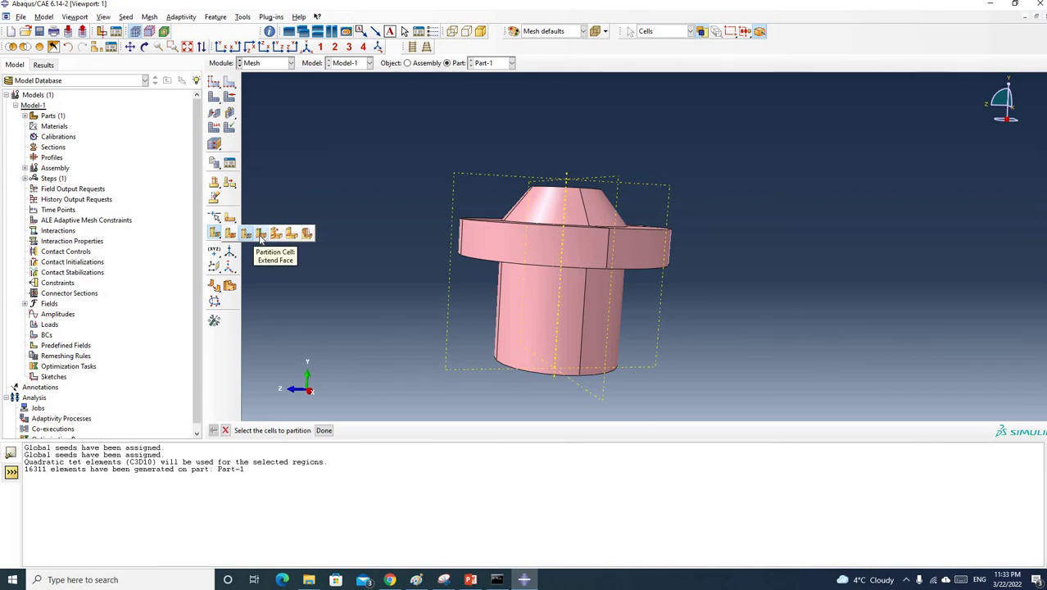
{"action": "left_click", "coordinate": [259, 235]}
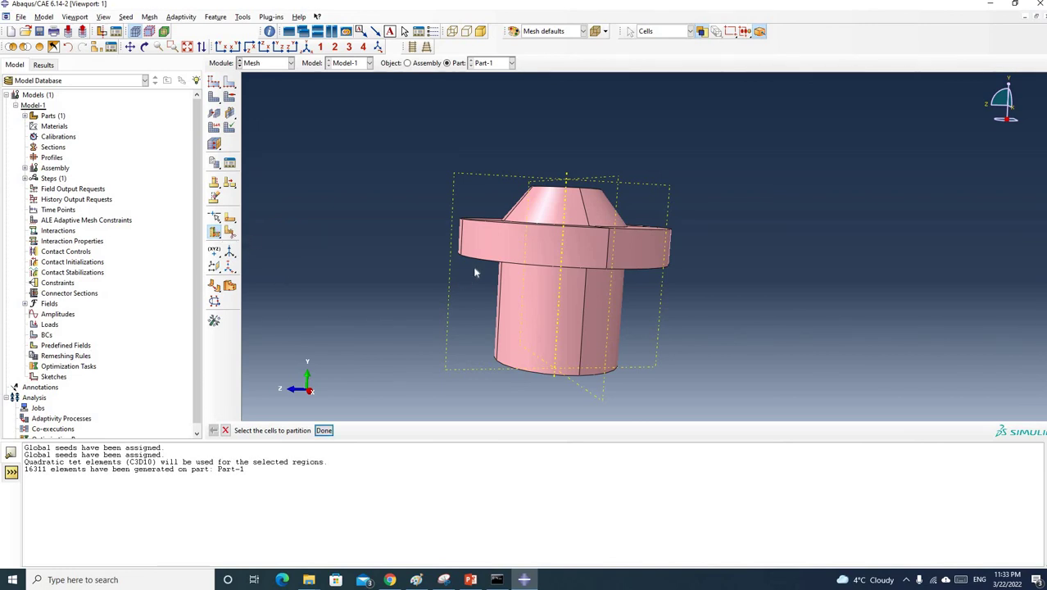
{"action": "left_click_drag", "start_coordinate": [394, 157], "coordinate": [725, 400]}
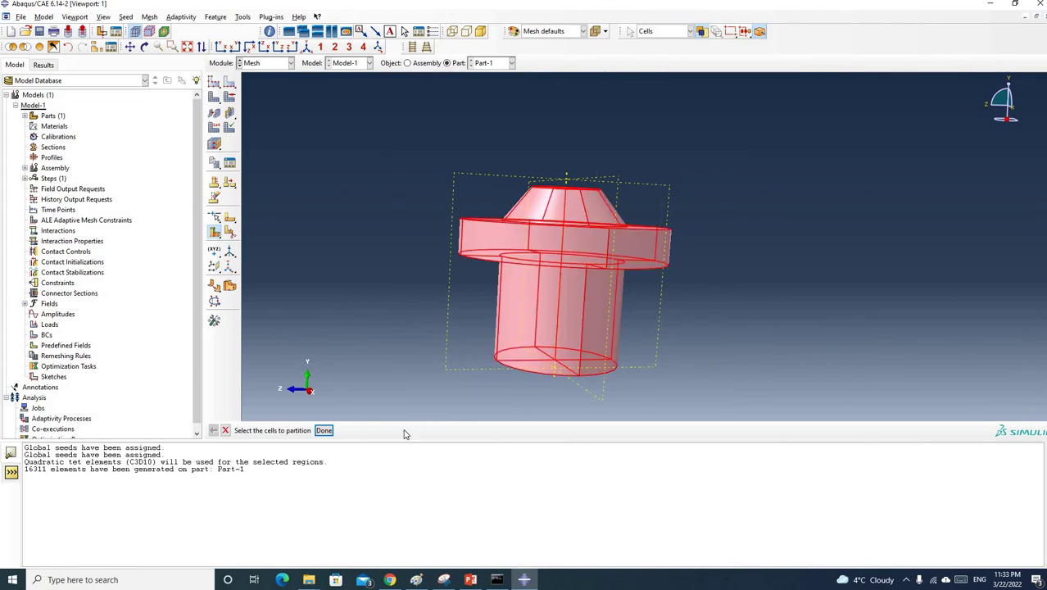
{"action": "left_click", "coordinate": [323, 430]}
{"action": "left_click", "coordinate": [545, 299]}
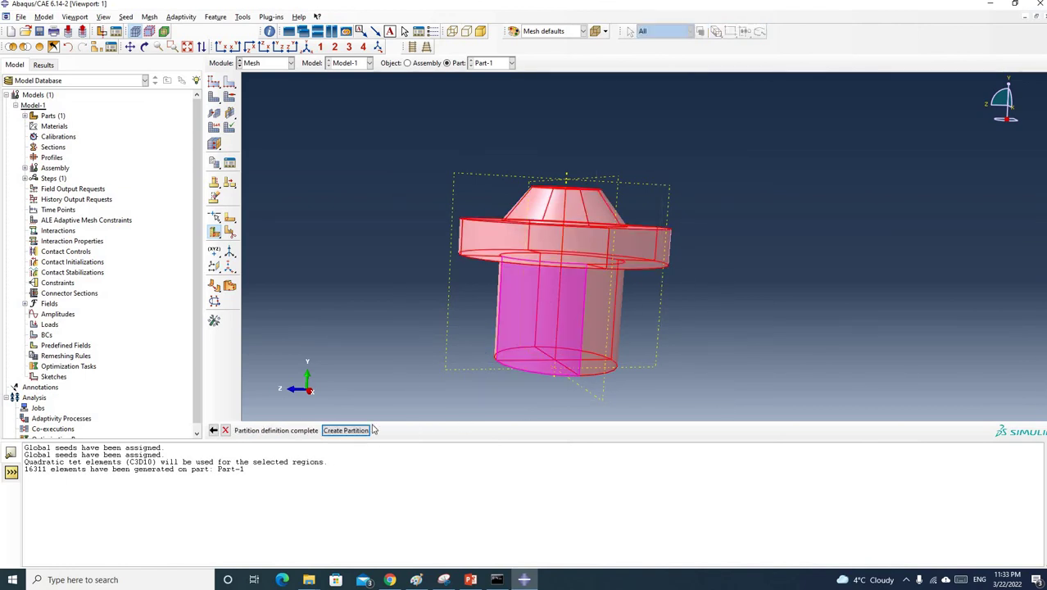
{"action": "left_click", "coordinate": [345, 430]}
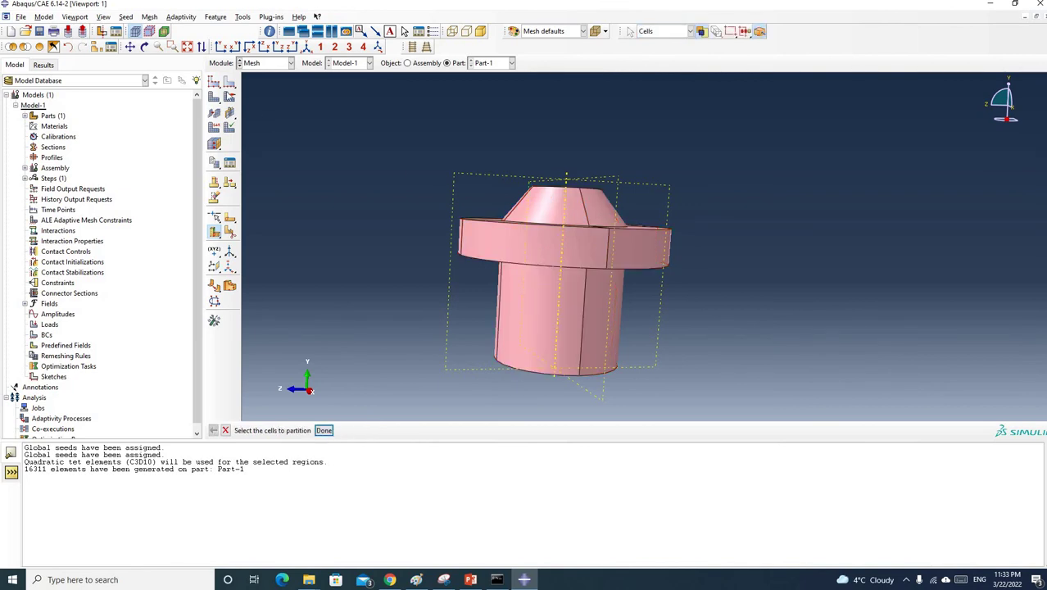
Step: Remove the front quarter cell of the flange from the displayed part to expose the core behind it
{"action": "left_click", "coordinate": [144, 47]}
{"action": "left_click_drag", "start_coordinate": [609, 175], "coordinate": [582, 216]}
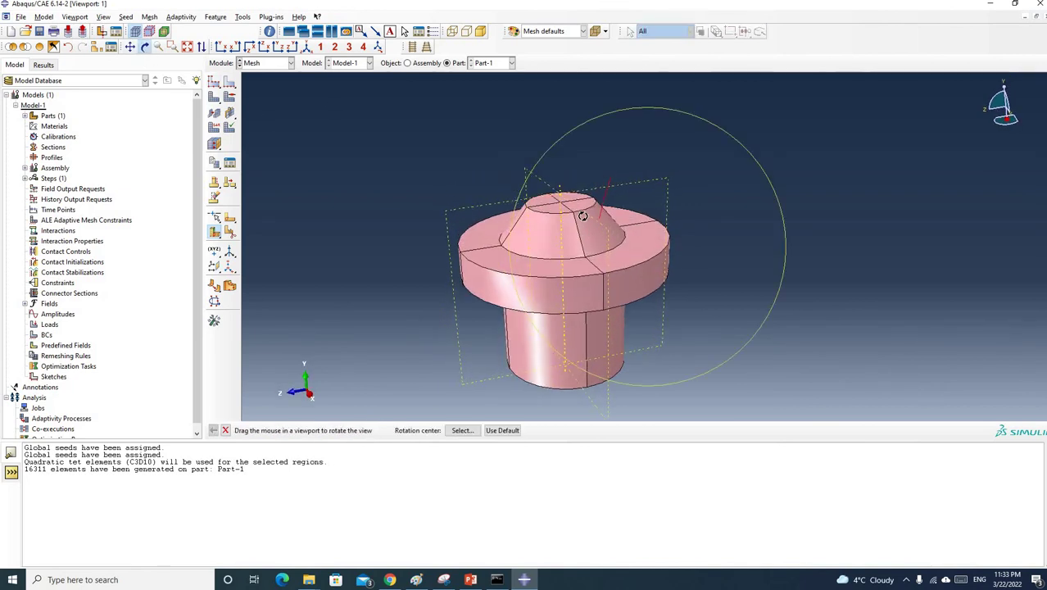
{"action": "left_click", "coordinate": [25, 46]}
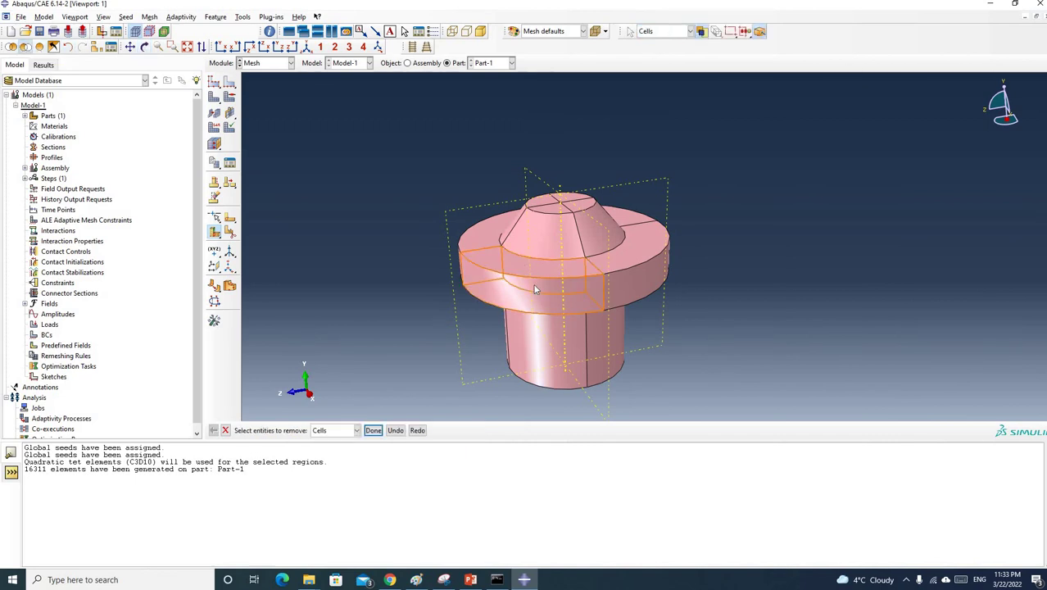
{"action": "left_click", "coordinate": [534, 289]}
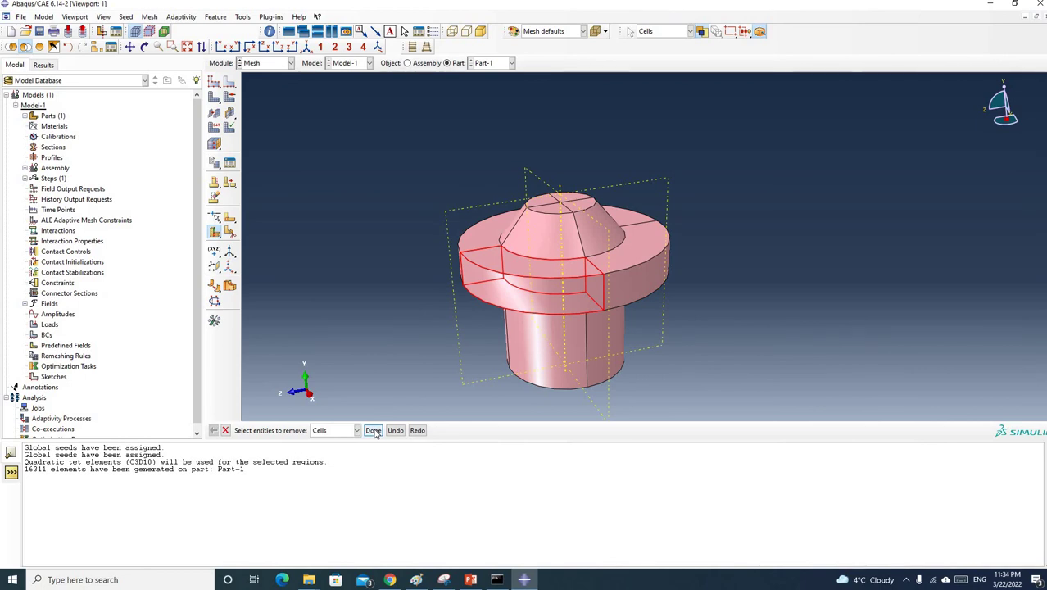
{"action": "left_click", "coordinate": [372, 429]}
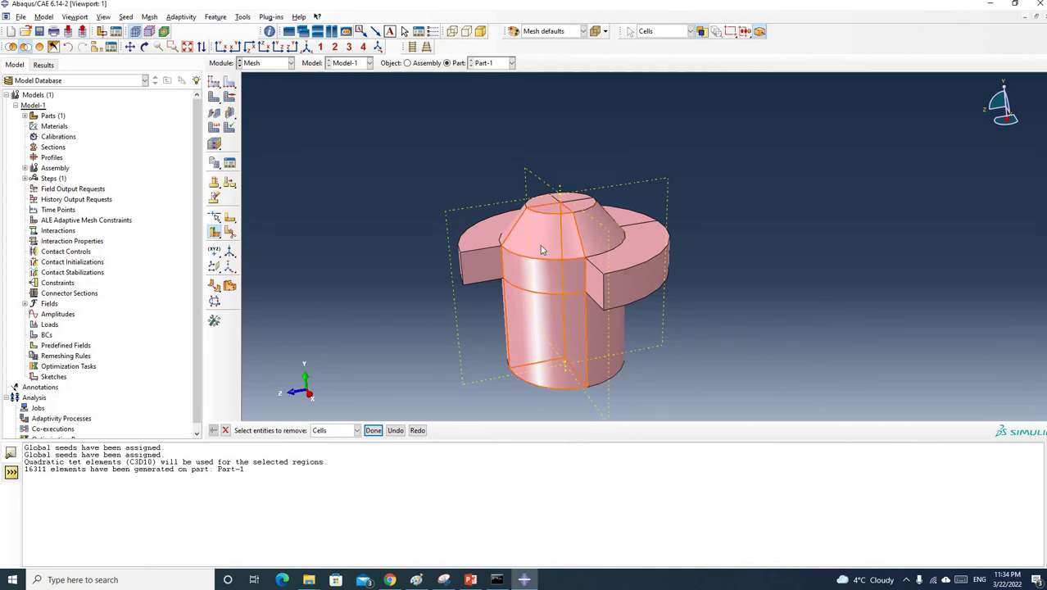
Step: Examine the extents of the core cell joining the shaft and cone, highlighting it and viewing it from several directions
{"action": "left_click", "coordinate": [478, 233]}
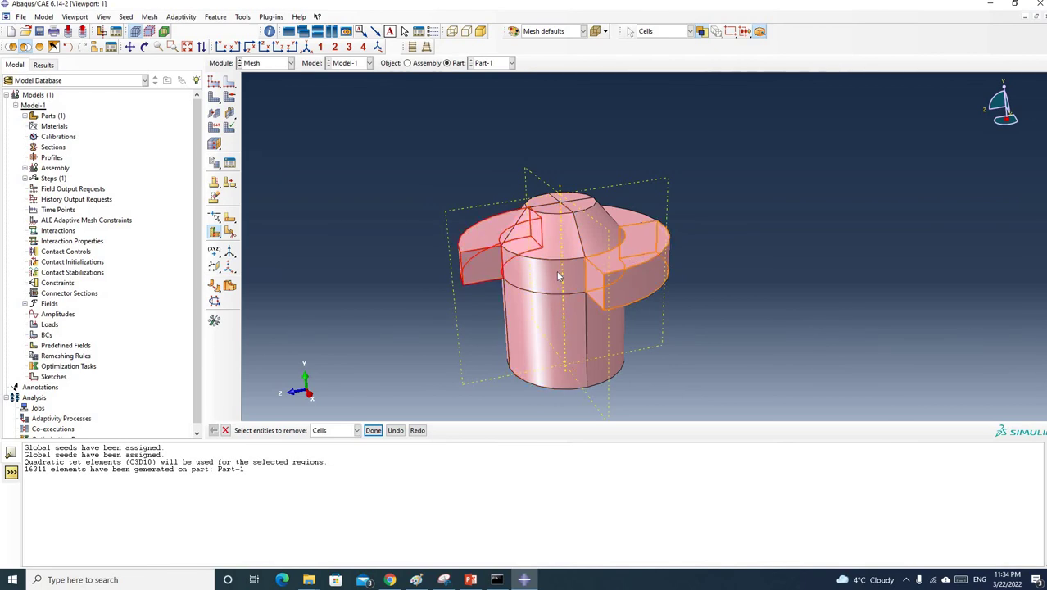
{"action": "scroll", "coordinate": [557, 276], "scroll_direction": "up", "scroll_amount": 5}
{"action": "scroll", "coordinate": [557, 276], "scroll_direction": "down", "scroll_amount": 3}
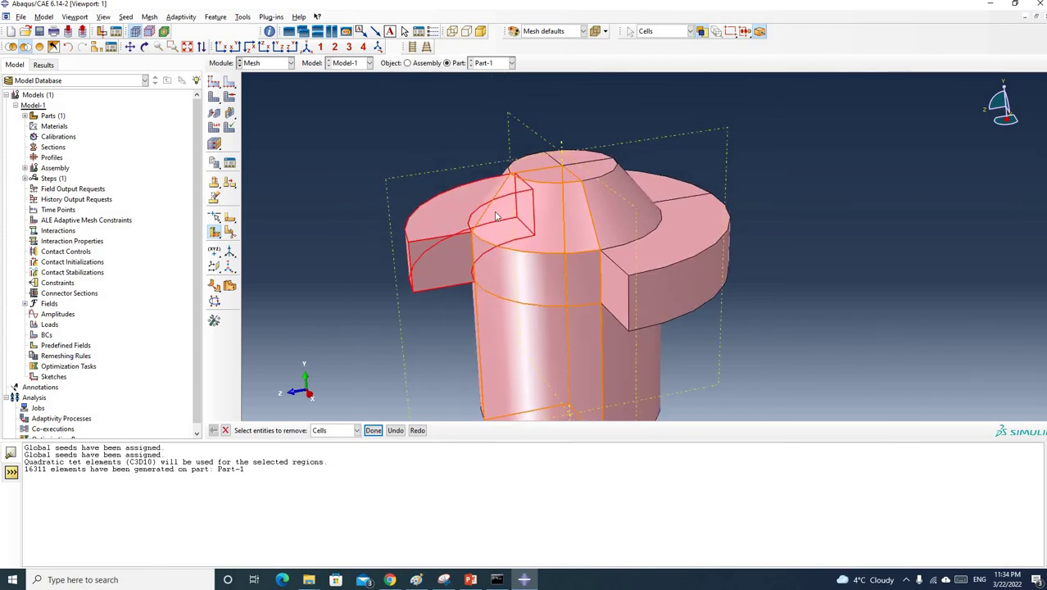
{"action": "left_click", "coordinate": [379, 167]}
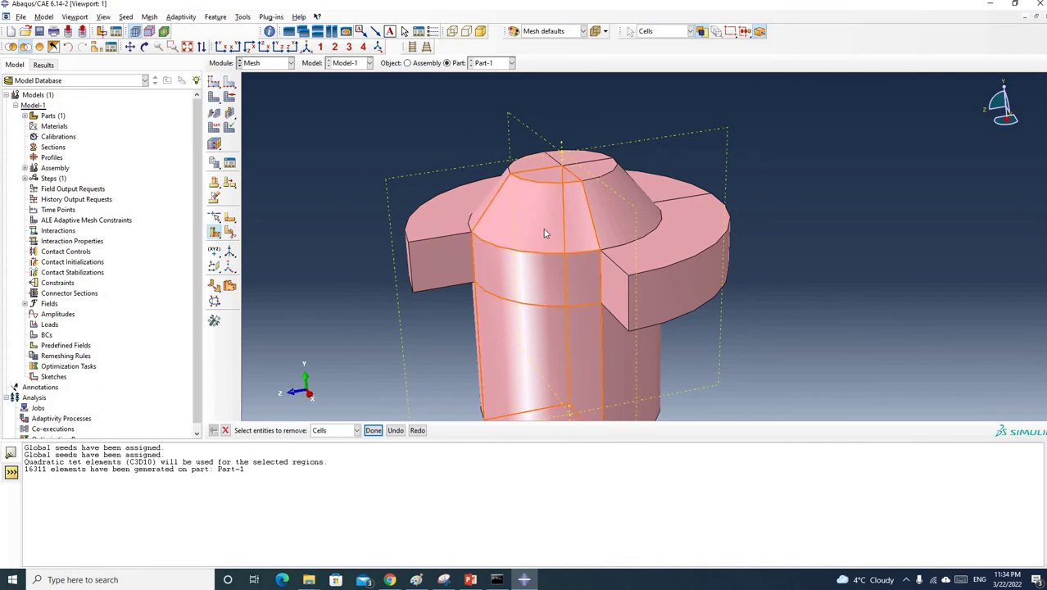
{"action": "scroll", "coordinate": [543, 233], "scroll_direction": "down", "scroll_amount": 2}
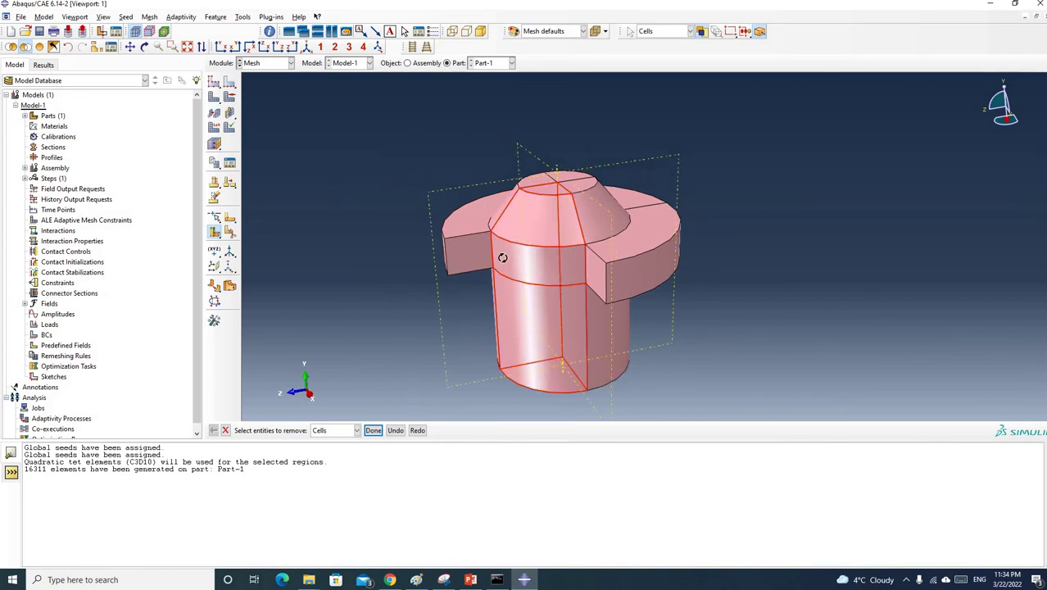
{"action": "left_click", "coordinate": [144, 47]}
{"action": "mouse_move", "coordinate": [561, 227]}
{"action": "left_mouse_down"}
{"action": "mouse_move", "coordinate": [599, 215]}
{"action": "mouse_move", "coordinate": [549, 215]}
{"action": "left_mouse_up"}
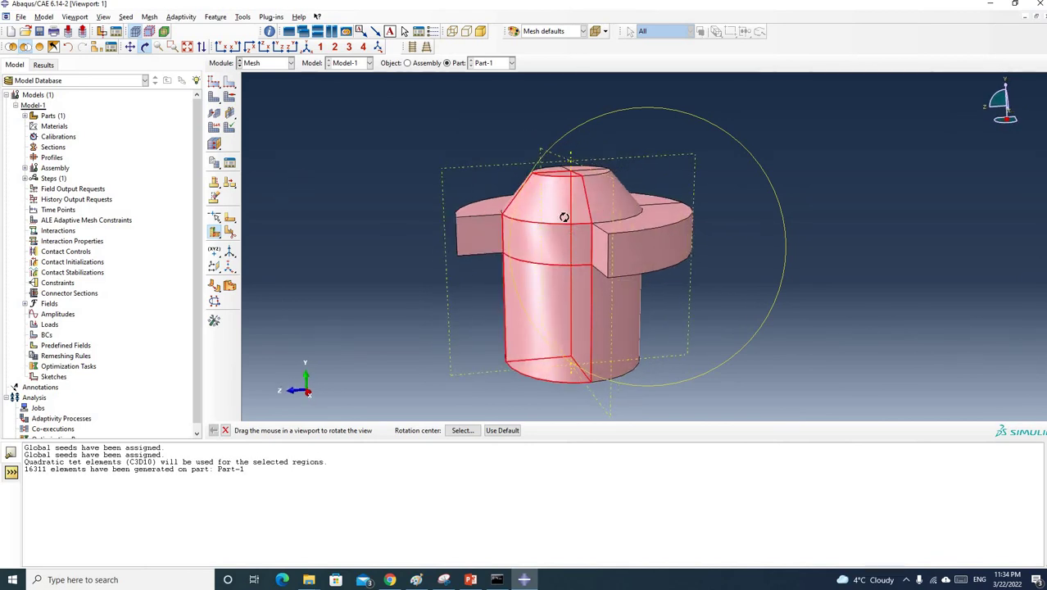
{"action": "scroll", "coordinate": [533, 246], "scroll_direction": "up", "scroll_amount": 2}
{"action": "left_click_drag", "start_coordinate": [532, 246], "coordinate": [558, 215]}
{"action": "scroll", "coordinate": [620, 225], "scroll_direction": "down", "scroll_amount": 1}
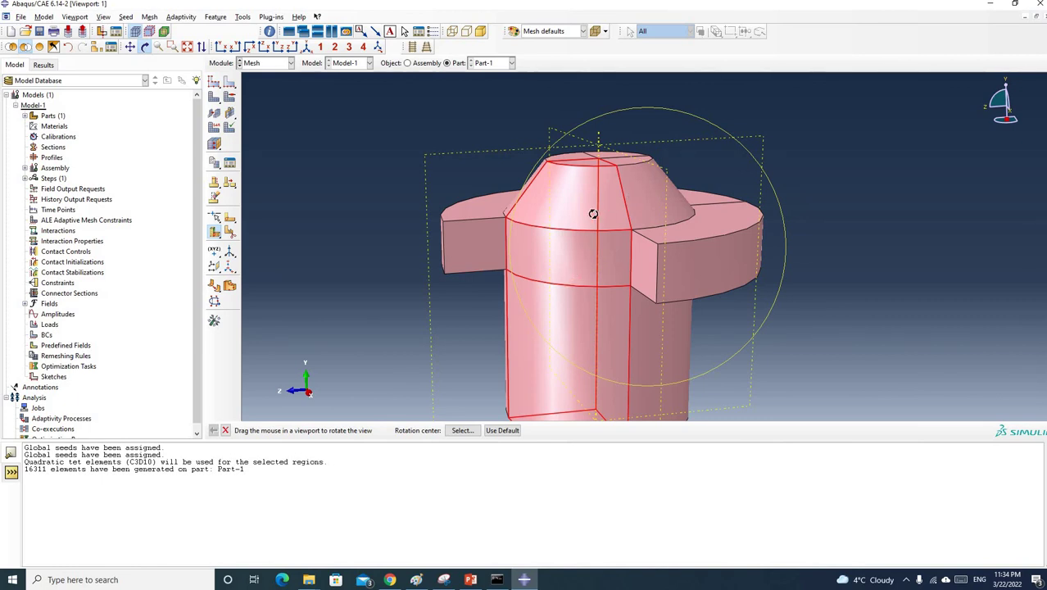
{"action": "left_click_drag", "start_coordinate": [586, 278], "coordinate": [610, 257]}
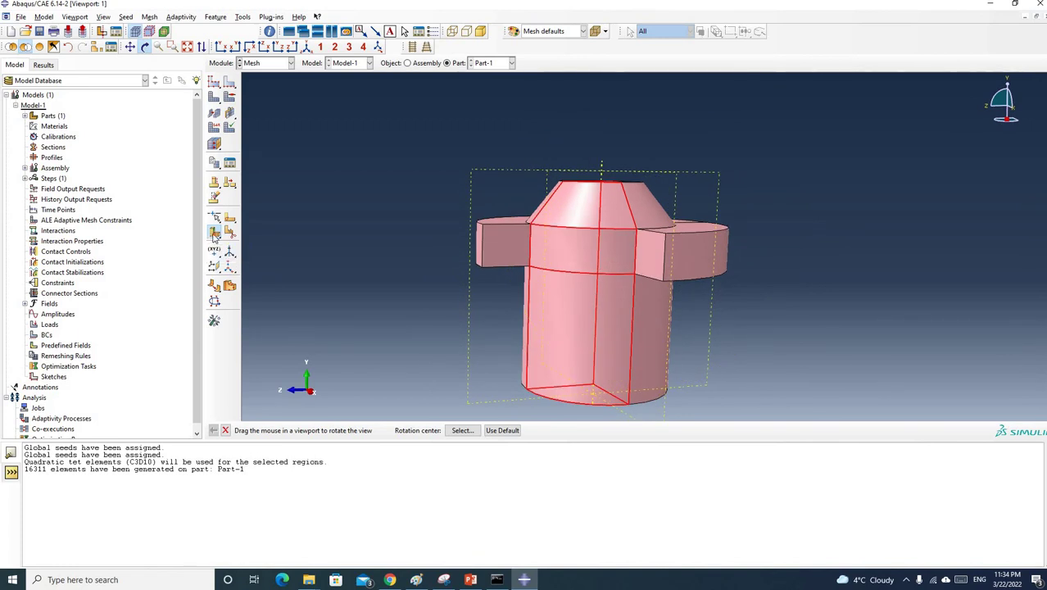
Step: Partition all displayed cells with a cutting plane through three points at the level of the flange's top face and the cone's base
{"action": "left_click", "coordinate": [214, 235]}
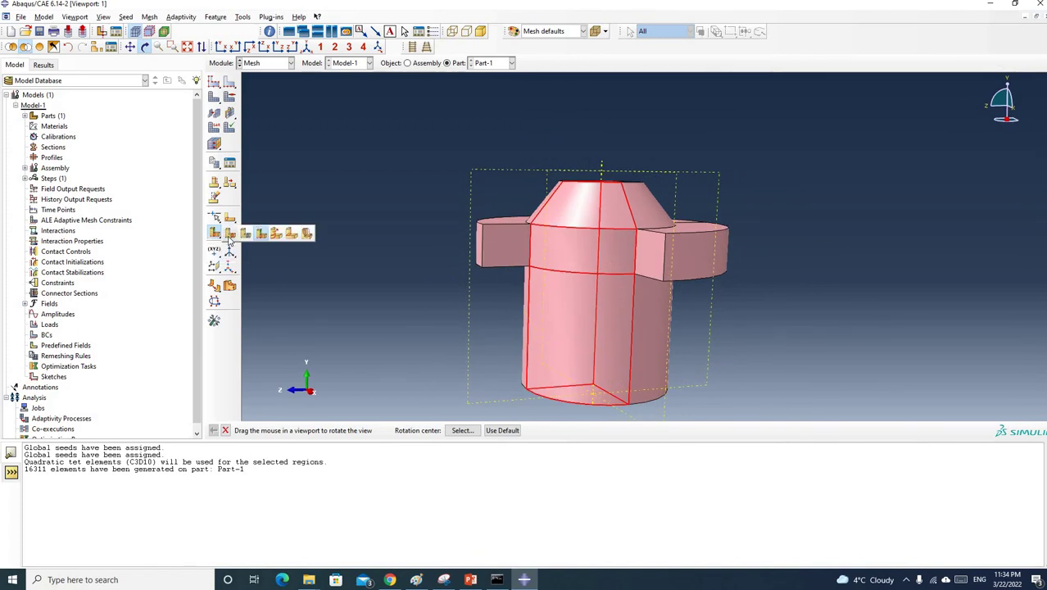
{"action": "left_click", "coordinate": [230, 236]}
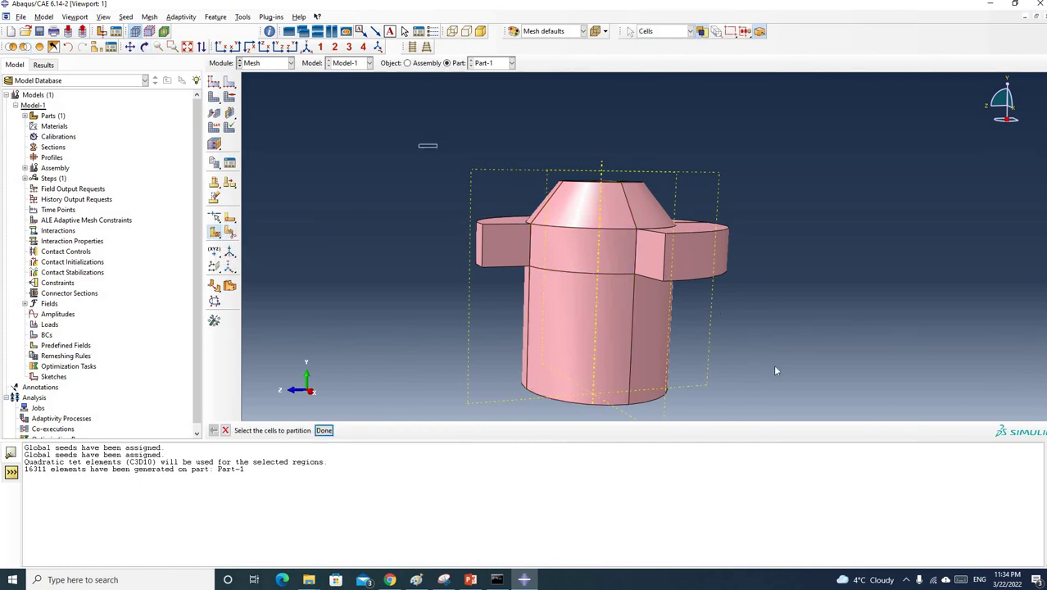
{"action": "left_click_drag", "start_coordinate": [776, 371], "coordinate": [789, 400]}
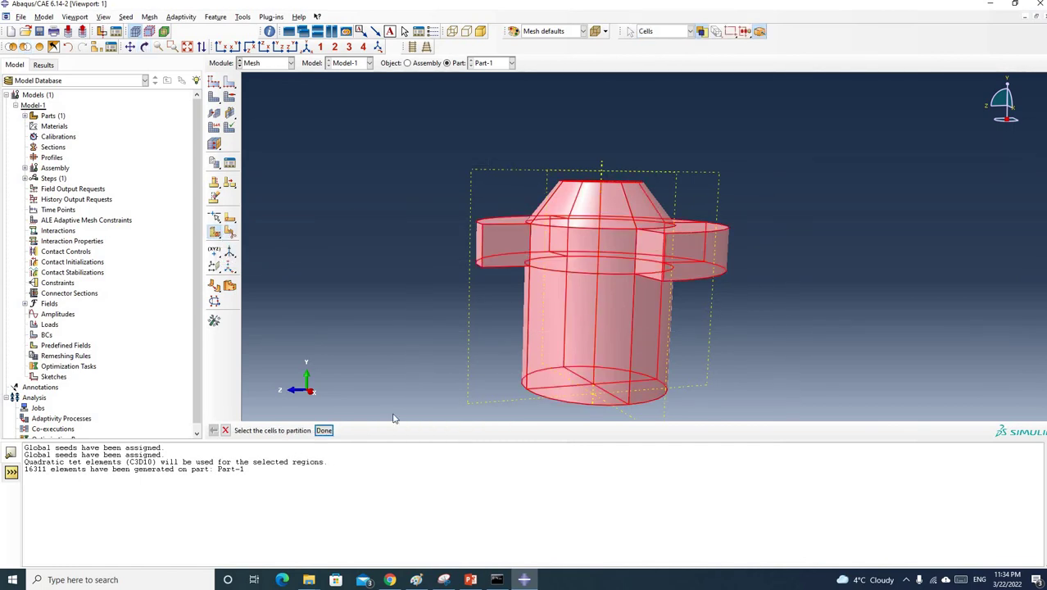
{"action": "left_click", "coordinate": [323, 431]}
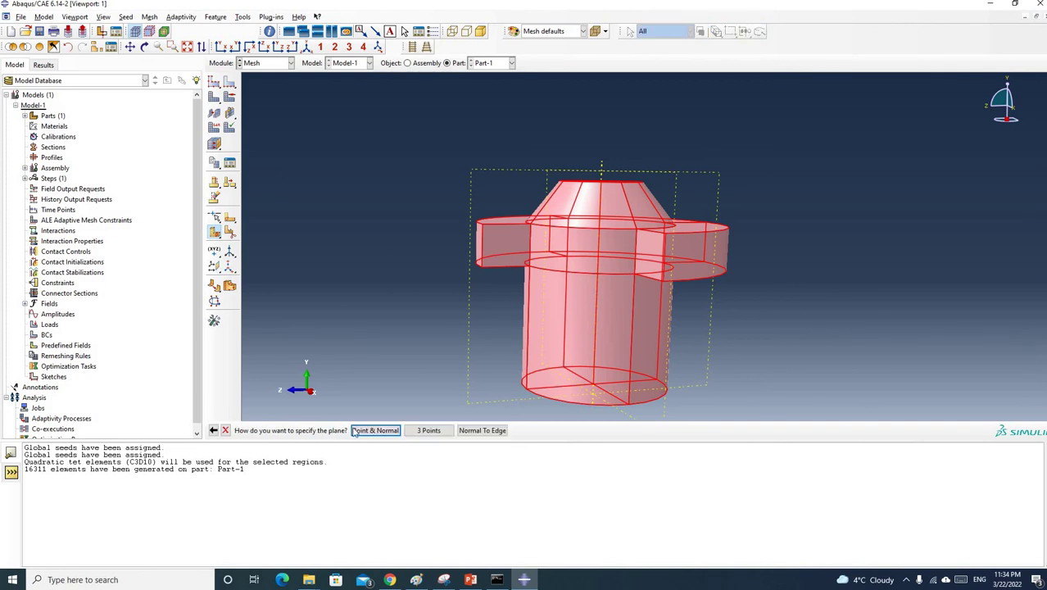
{"action": "left_click", "coordinate": [429, 431]}
{"action": "scroll", "coordinate": [606, 218], "scroll_direction": "up", "scroll_amount": 4}
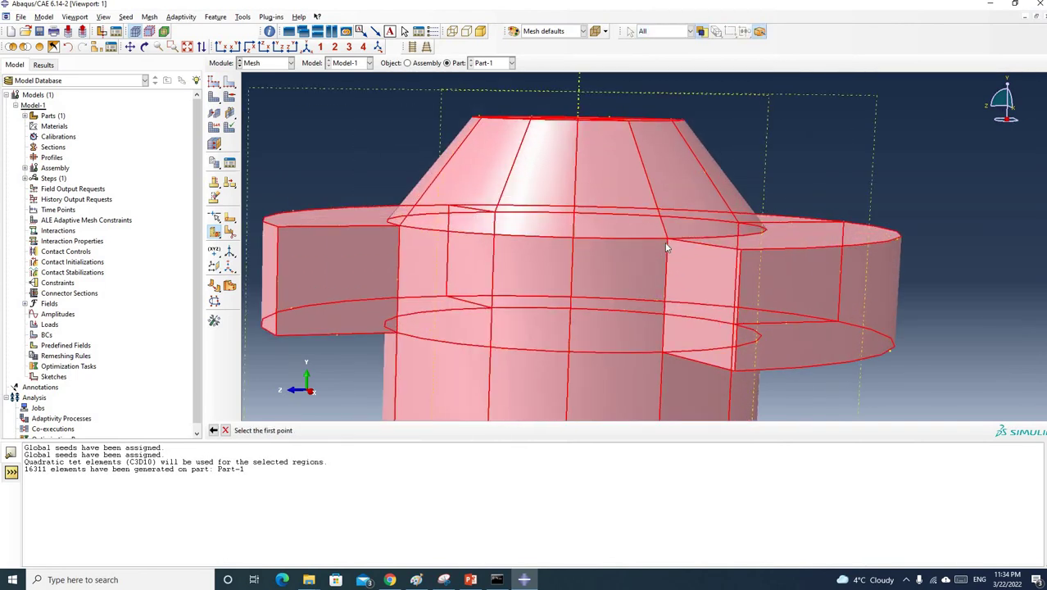
{"action": "left_click", "coordinate": [667, 240]}
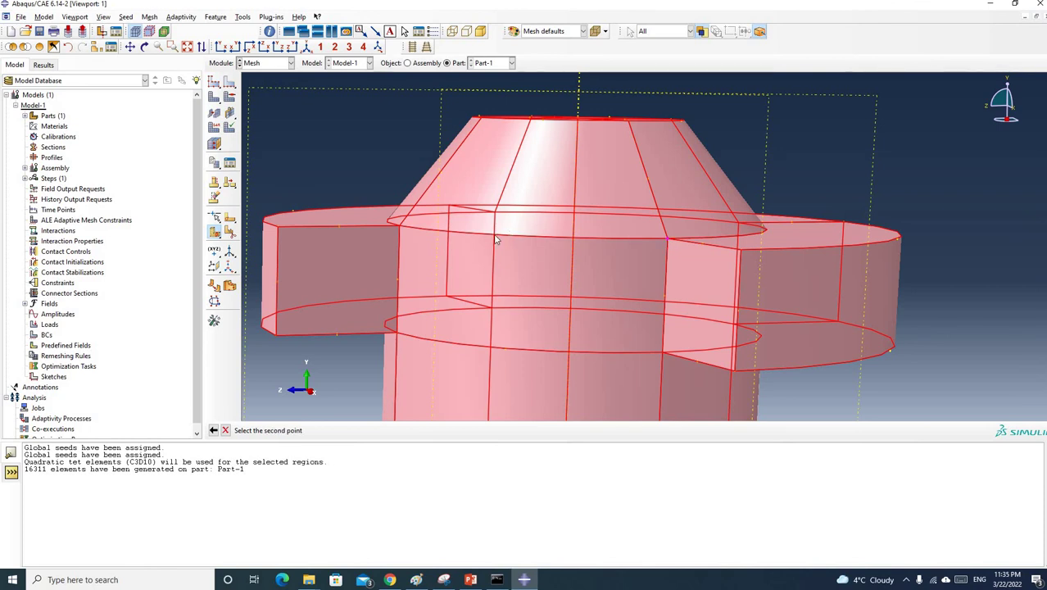
{"action": "left_click", "coordinate": [400, 227]}
{"action": "scroll", "coordinate": [748, 240], "scroll_direction": "up", "scroll_amount": 3}
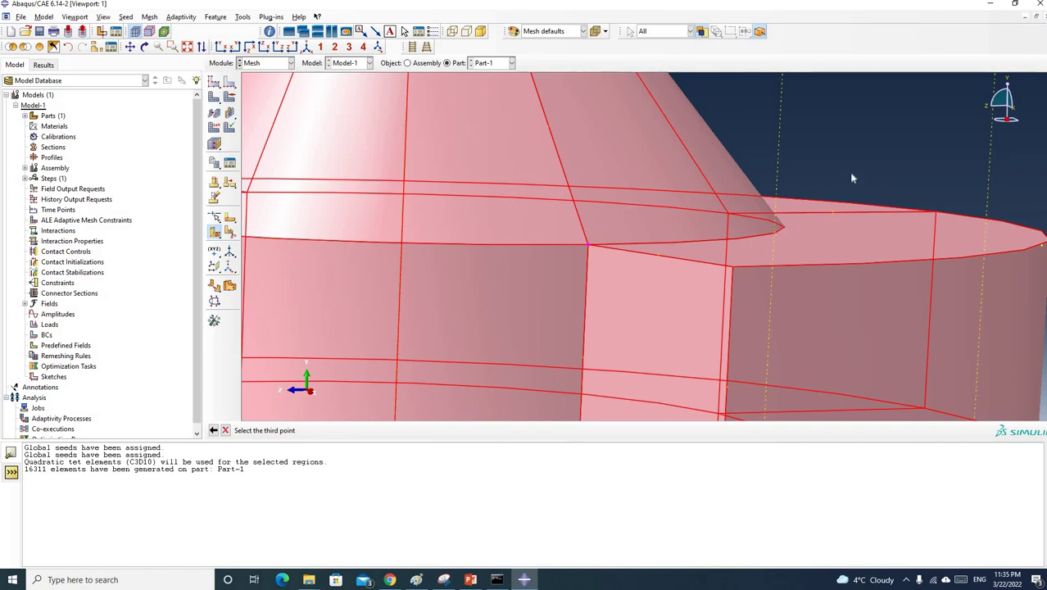
{"action": "scroll", "coordinate": [847, 192], "scroll_direction": "down", "scroll_amount": 2}
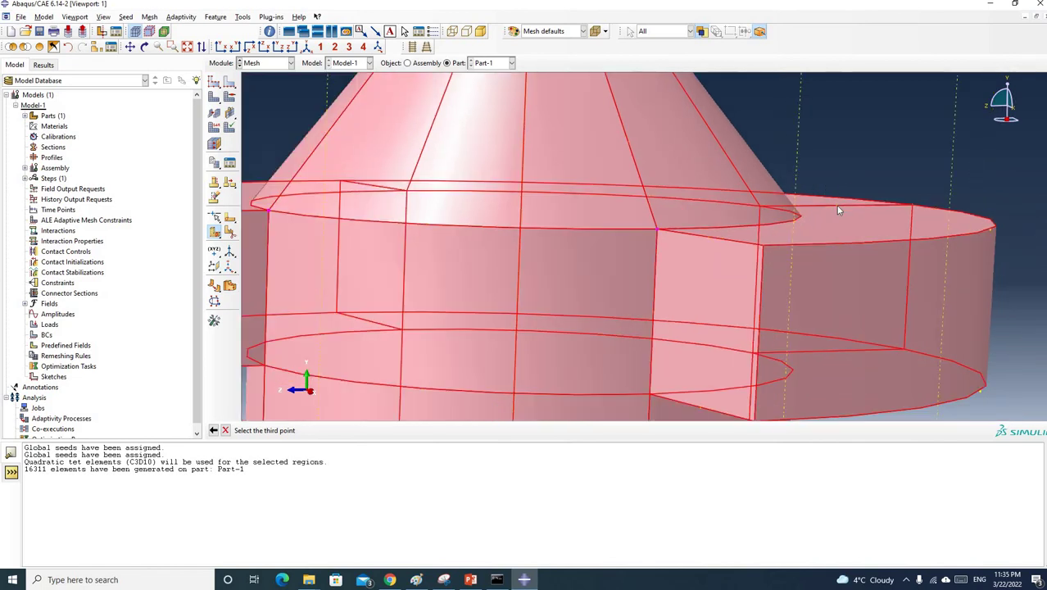
{"action": "left_click", "coordinate": [838, 211]}
{"action": "left_click", "coordinate": [346, 430]}
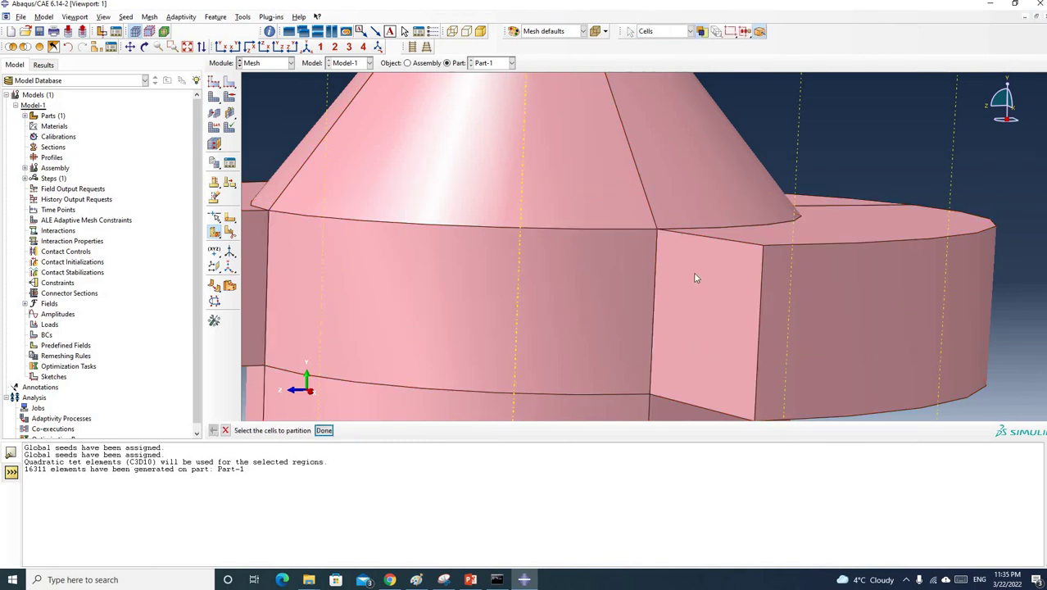
Step: Remove the front quarter of the cone from the display and inspect the exposed partition faces
{"action": "scroll", "coordinate": [524, 255], "scroll_direction": "down", "scroll_amount": 3}
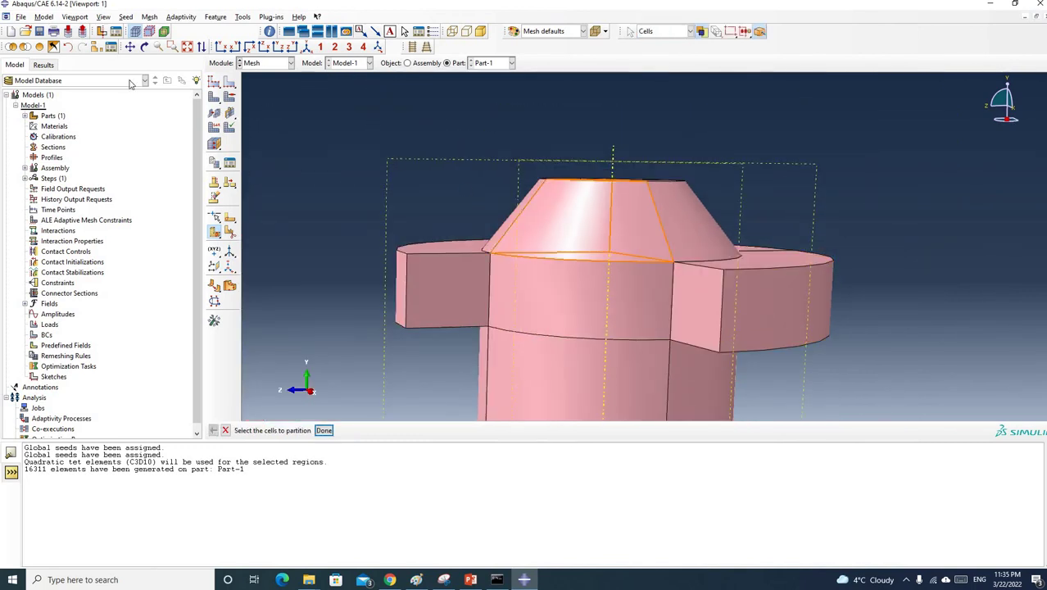
{"action": "scroll", "coordinate": [471, 206], "scroll_direction": "down", "scroll_amount": 2}
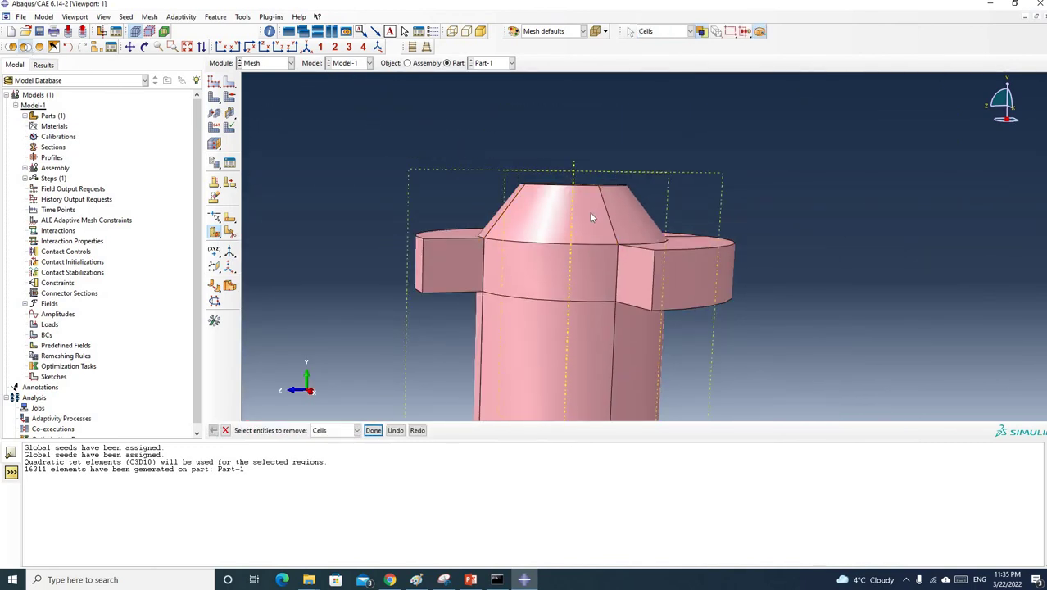
{"action": "left_click", "coordinate": [582, 236]}
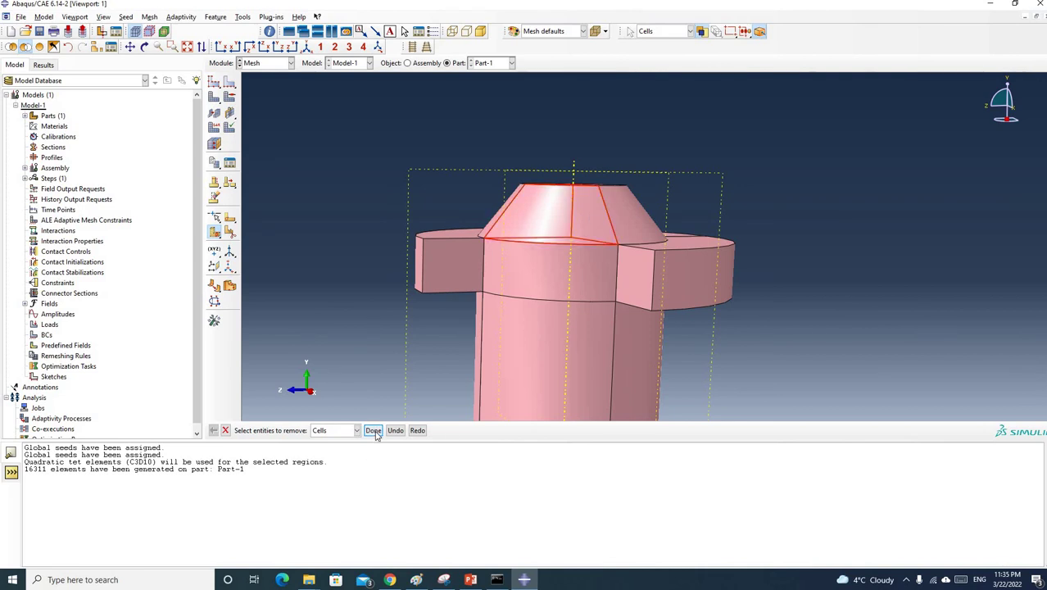
{"action": "left_click", "coordinate": [374, 431]}
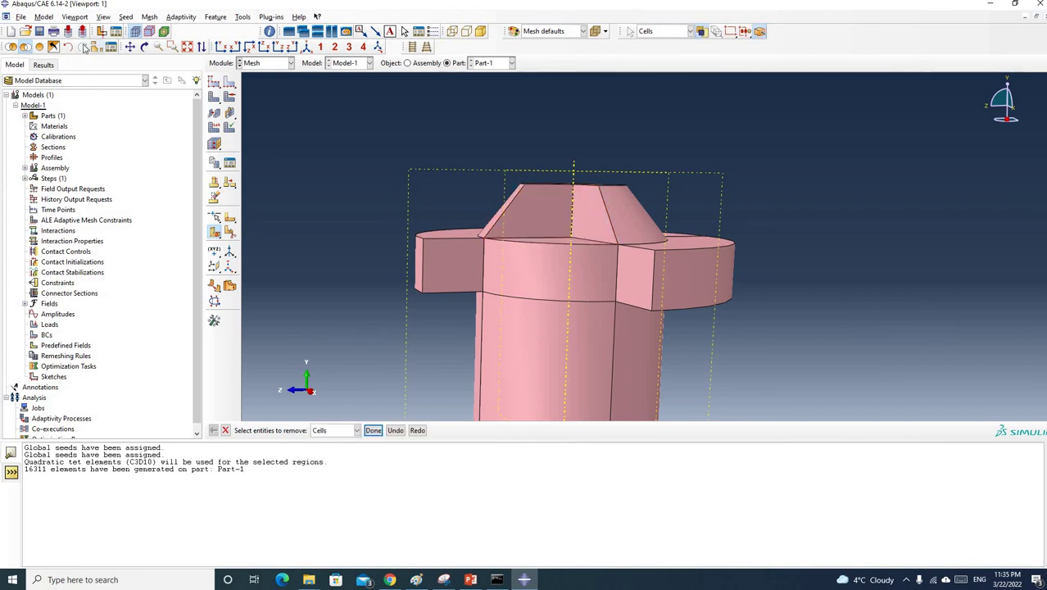
{"action": "left_click", "coordinate": [144, 46]}
{"action": "left_click_drag", "start_coordinate": [574, 201], "coordinate": [581, 272]}
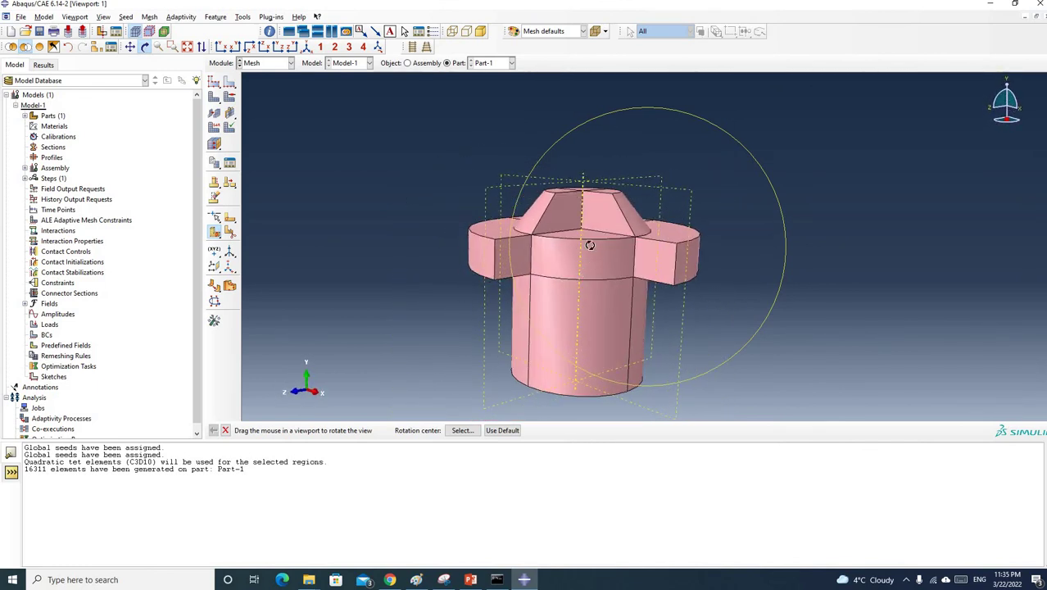
{"action": "scroll", "coordinate": [591, 247], "scroll_direction": "up", "scroll_amount": 2}
{"action": "scroll", "coordinate": [583, 286], "scroll_direction": "down", "scroll_amount": 2}
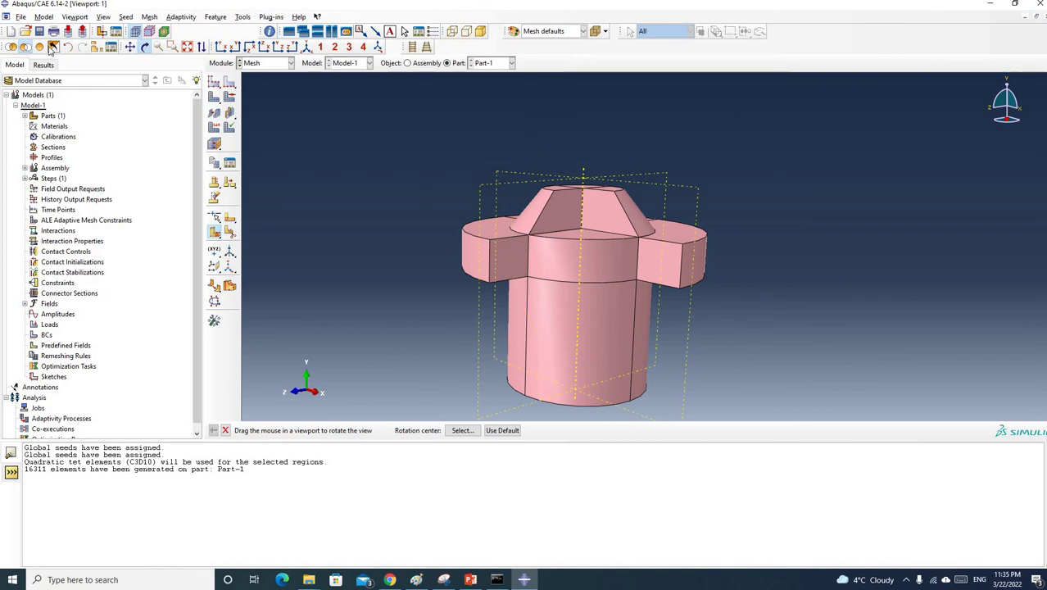
Step: Restore the display of the whole part and remove the four cone cells from it
{"action": "left_click", "coordinate": [39, 46]}
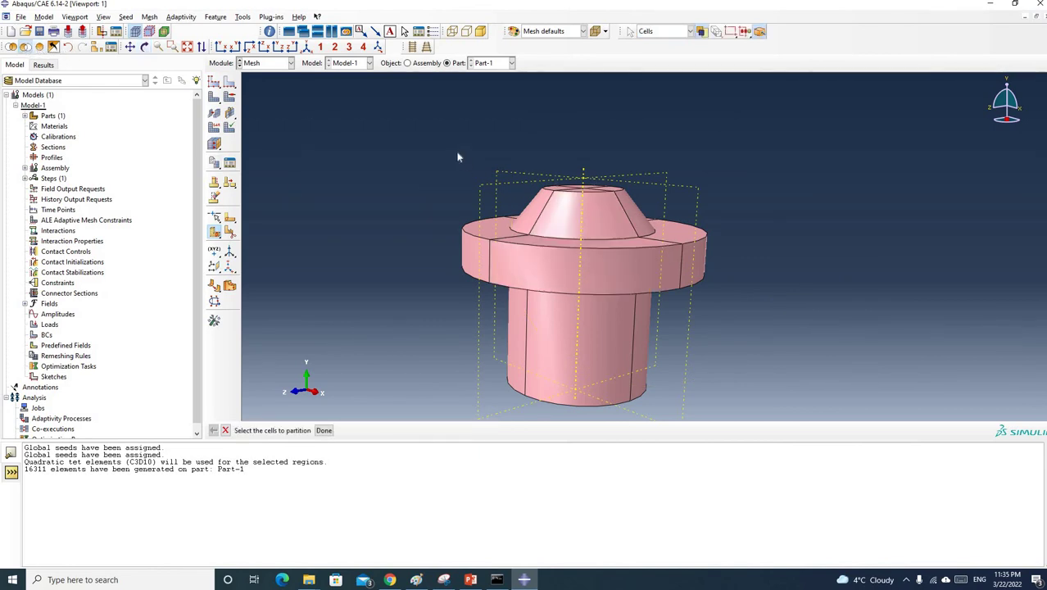
{"action": "left_click_drag", "start_coordinate": [459, 156], "coordinate": [631, 213]}
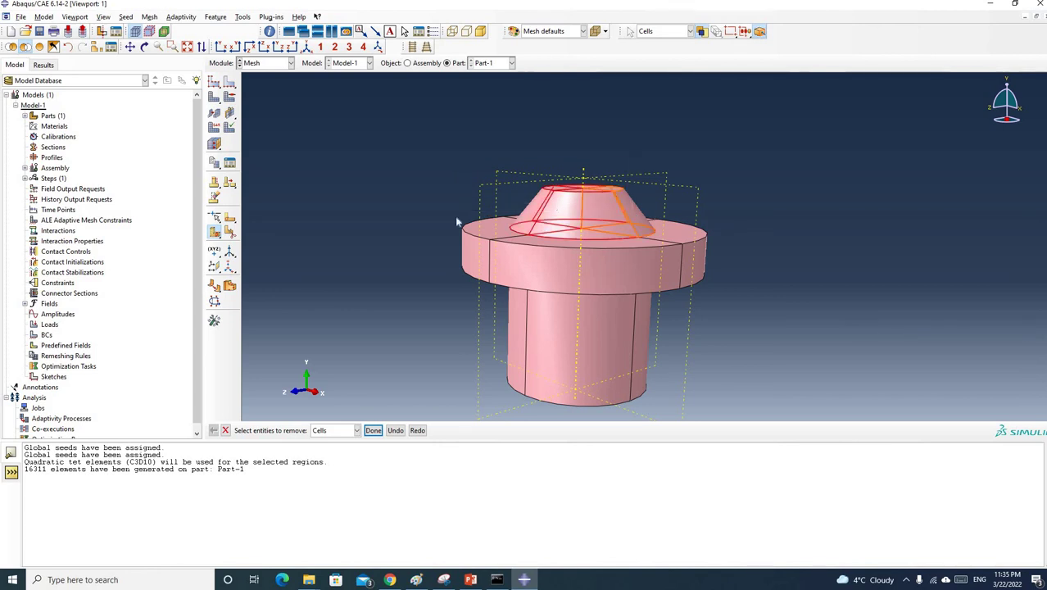
{"action": "left_click", "coordinate": [376, 427]}
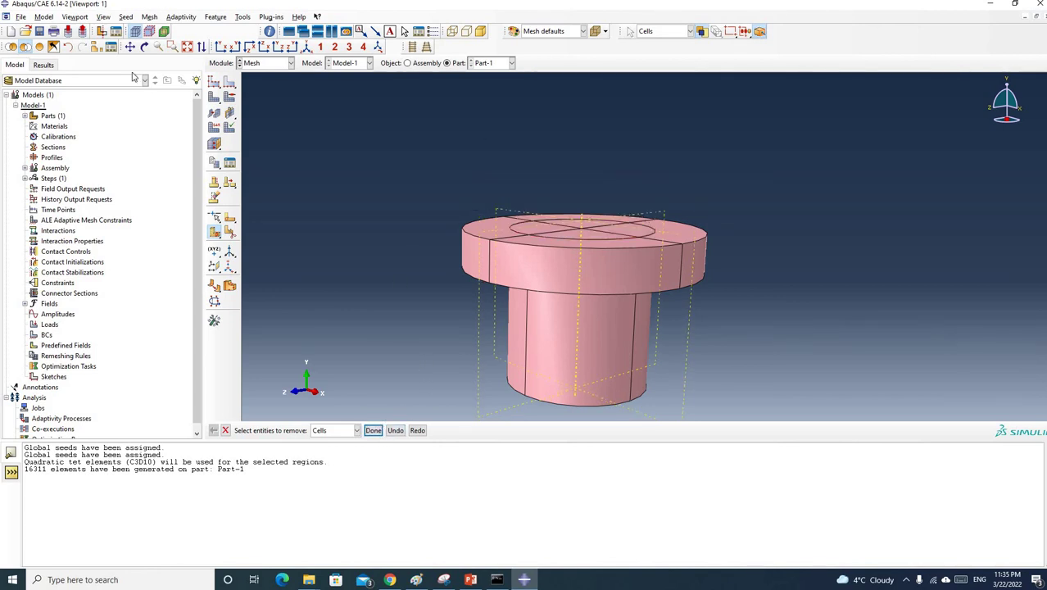
Step: Inspect the flange's top face with the cone hidden, and restore the display of the whole part
{"action": "left_click", "coordinate": [144, 47]}
{"action": "left_click_drag", "start_coordinate": [646, 314], "coordinate": [626, 194]}
{"action": "left_click_drag", "start_coordinate": [611, 269], "coordinate": [626, 203]}
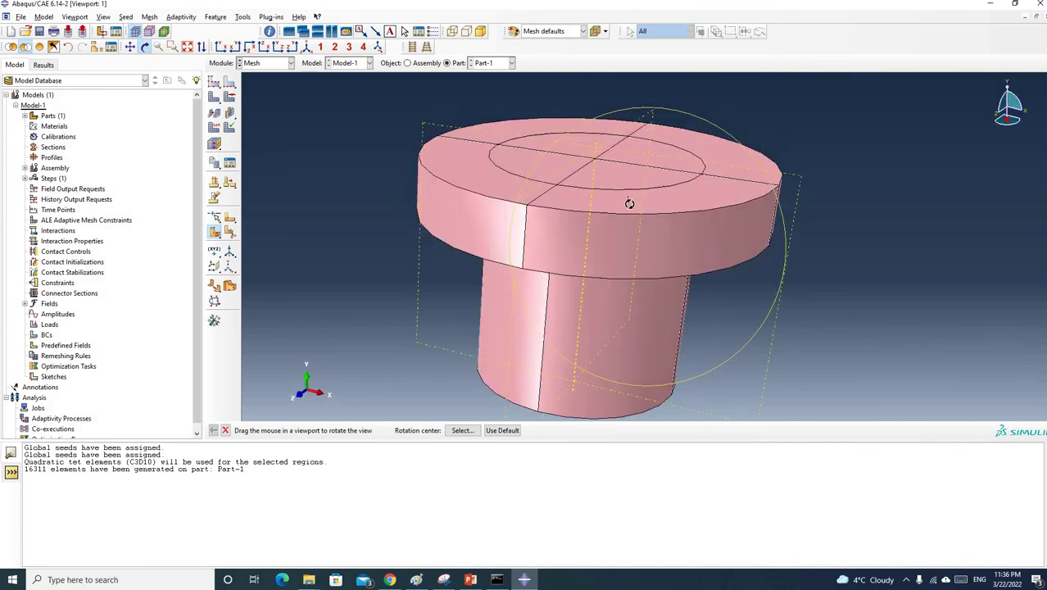
{"action": "scroll", "coordinate": [628, 204], "scroll_direction": "down", "scroll_amount": 2}
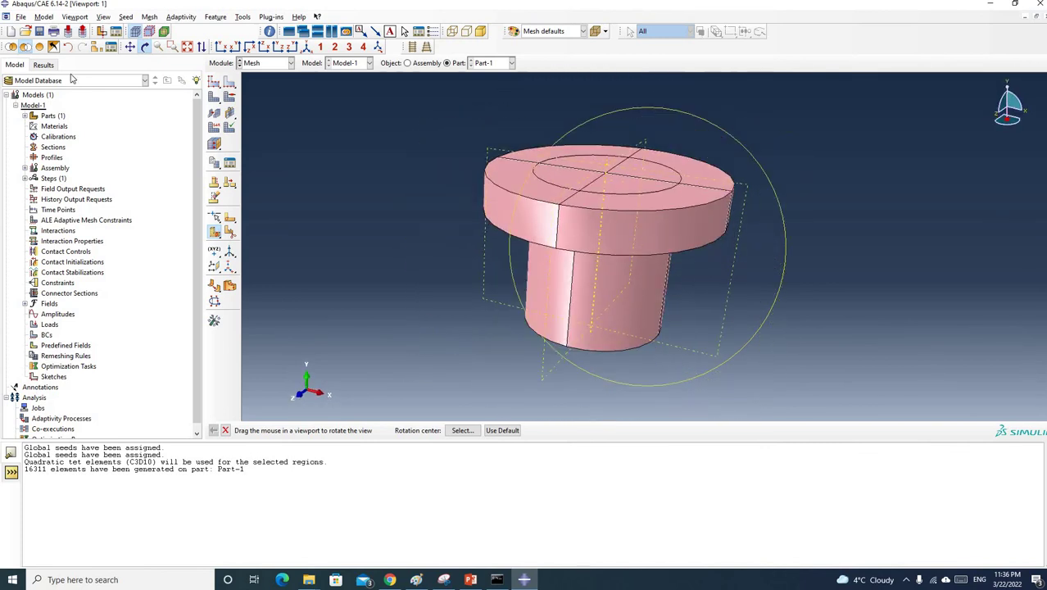
{"action": "left_click", "coordinate": [13, 47]}
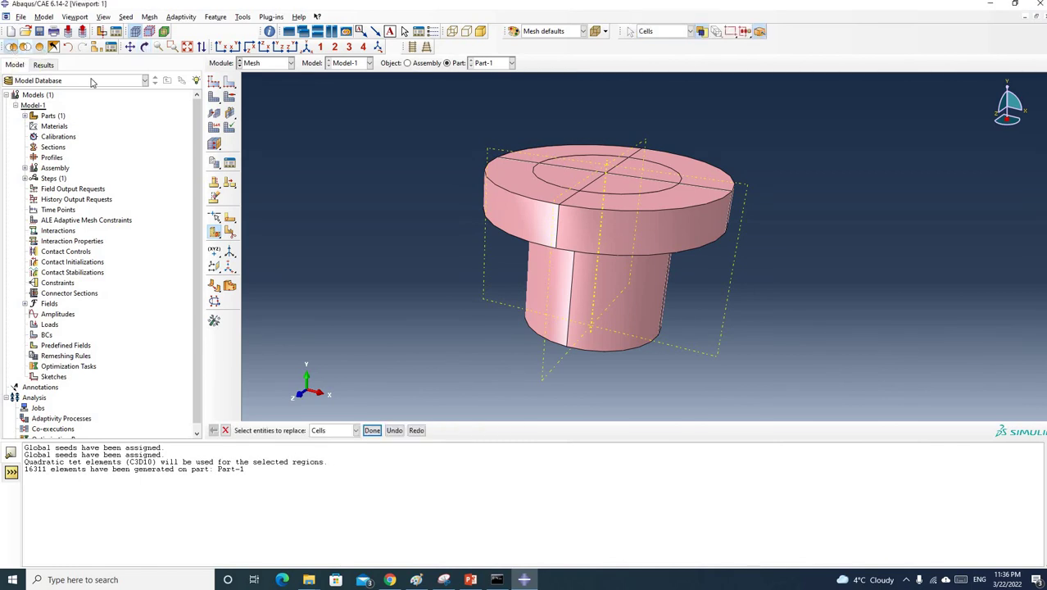
{"action": "middle_click", "coordinate": [603, 202]}
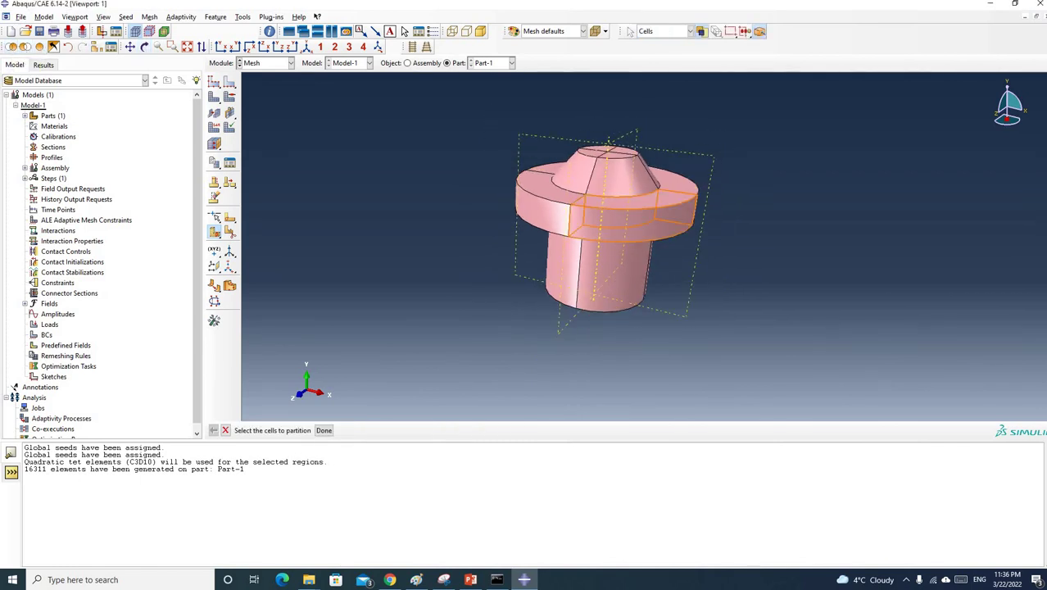
Step: Hide the flange and shaft cells to inspect the cone on its own, and restore the display of the whole part
{"action": "left_click", "coordinate": [26, 47]}
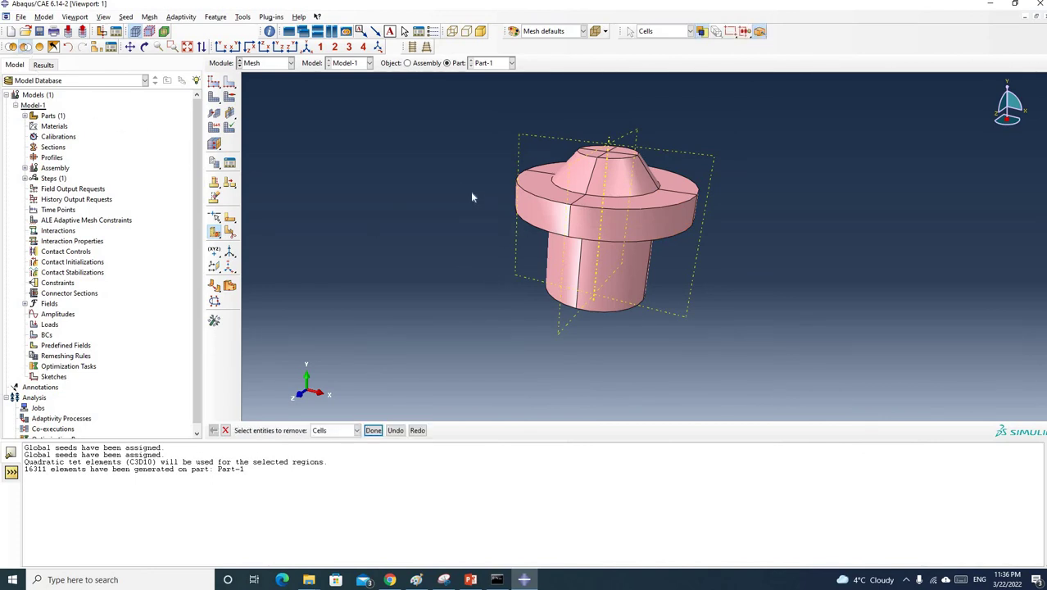
{"action": "left_click_drag", "start_coordinate": [471, 197], "coordinate": [713, 320]}
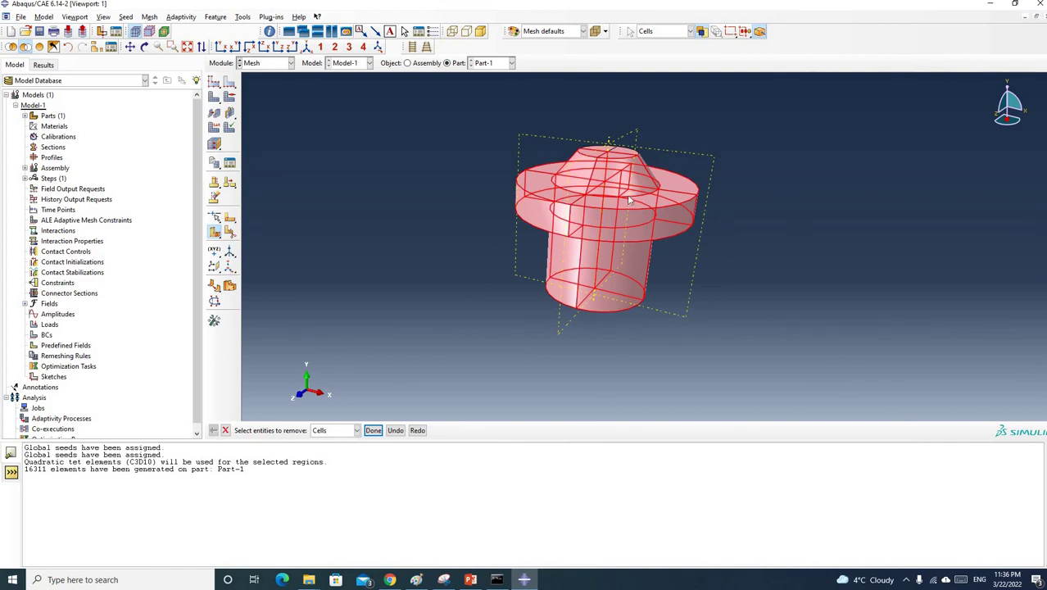
{"action": "left_click", "coordinate": [144, 47]}
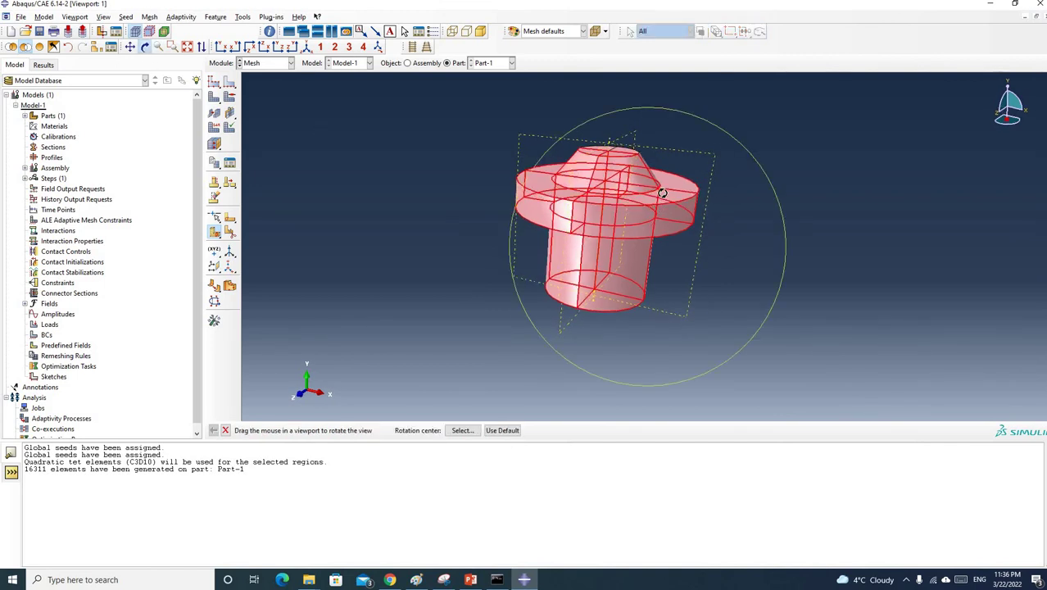
{"action": "left_click_drag", "start_coordinate": [368, 323], "coordinate": [363, 291]}
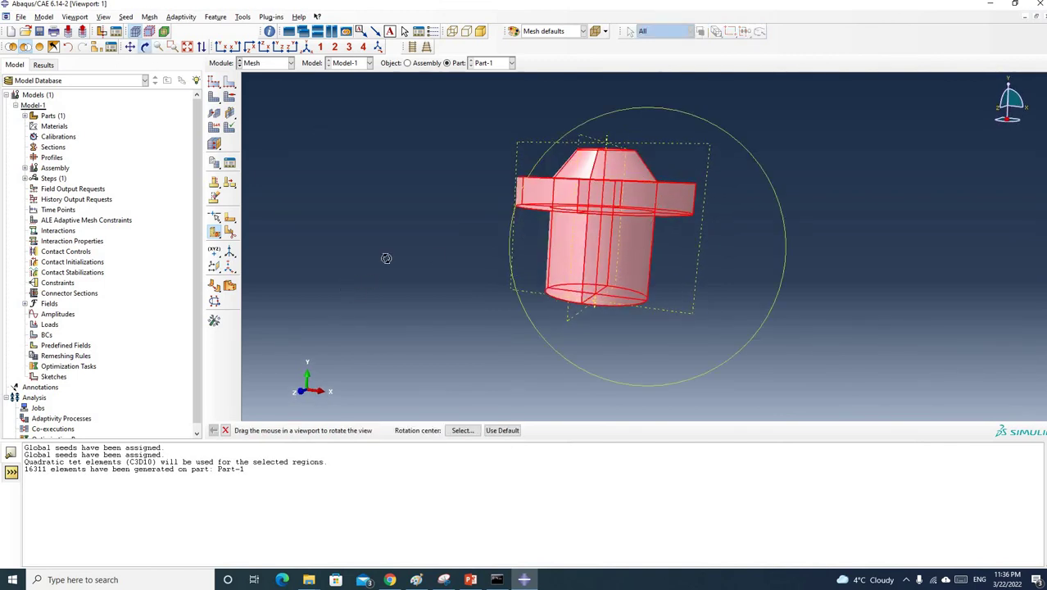
{"action": "left_click", "coordinate": [25, 47]}
{"action": "left_click_drag", "start_coordinate": [470, 190], "coordinate": [752, 319]}
{"action": "middle_click", "coordinate": [570, 240]}
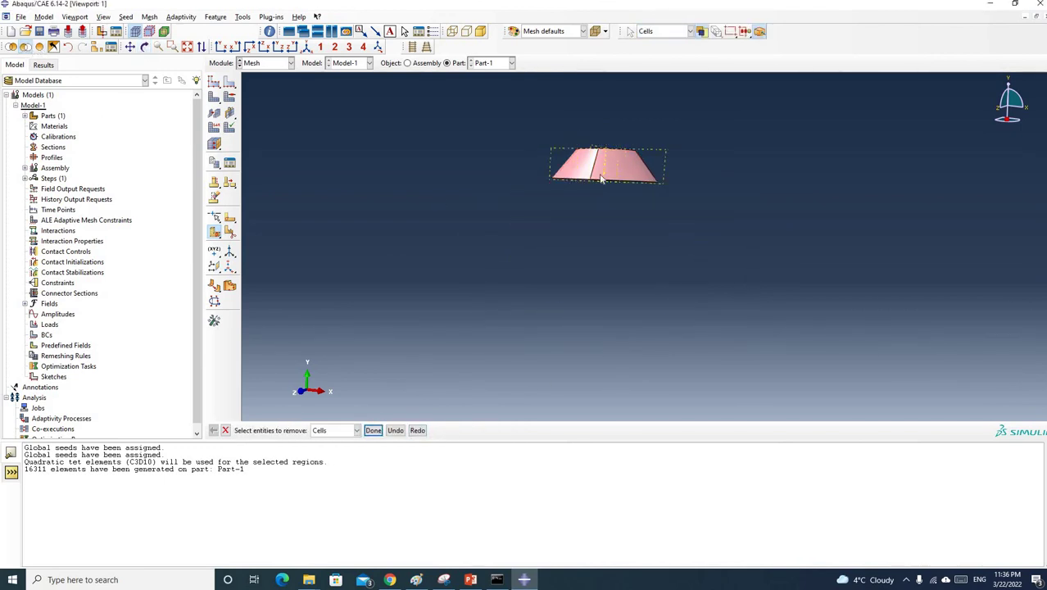
{"action": "left_click_drag", "start_coordinate": [619, 189], "coordinate": [294, 183], "text": "ctrl+alt"}
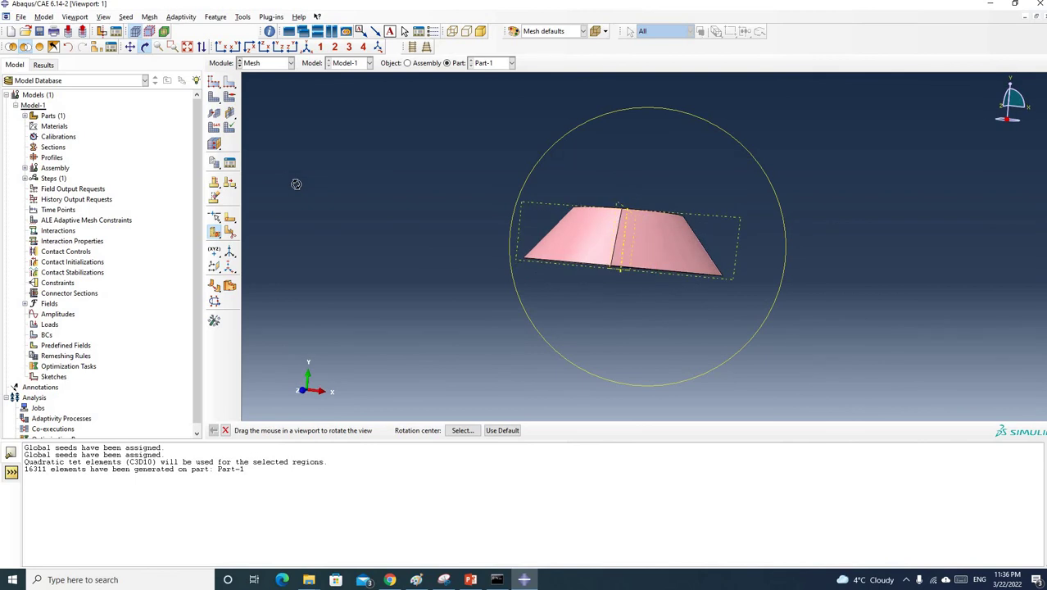
{"action": "left_click", "coordinate": [41, 48]}
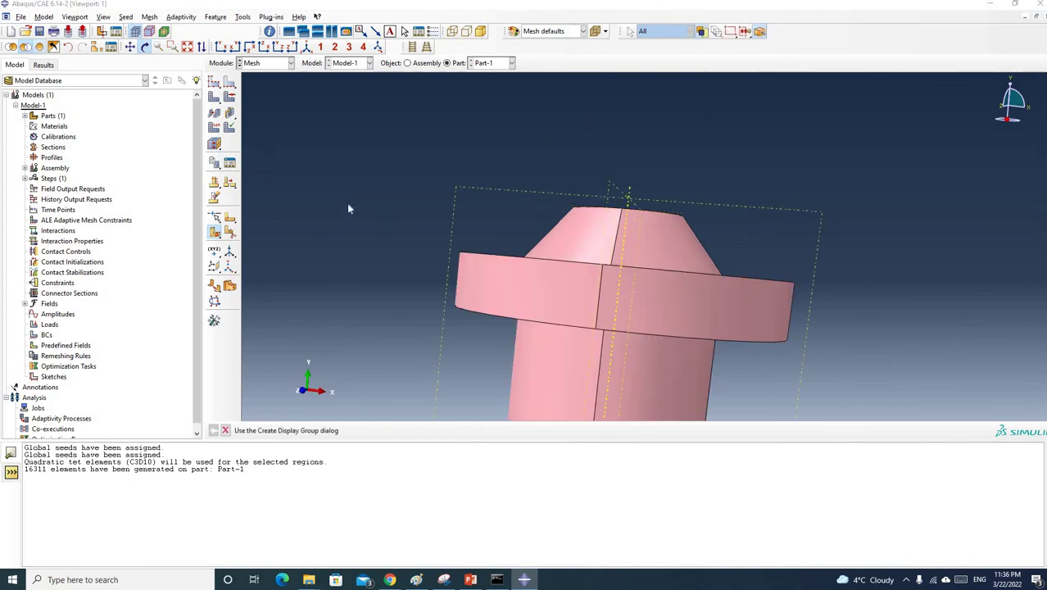
Step: Assign Hex element shape with the Sweep technique to all cells of the part
{"action": "left_click", "coordinate": [232, 101]}
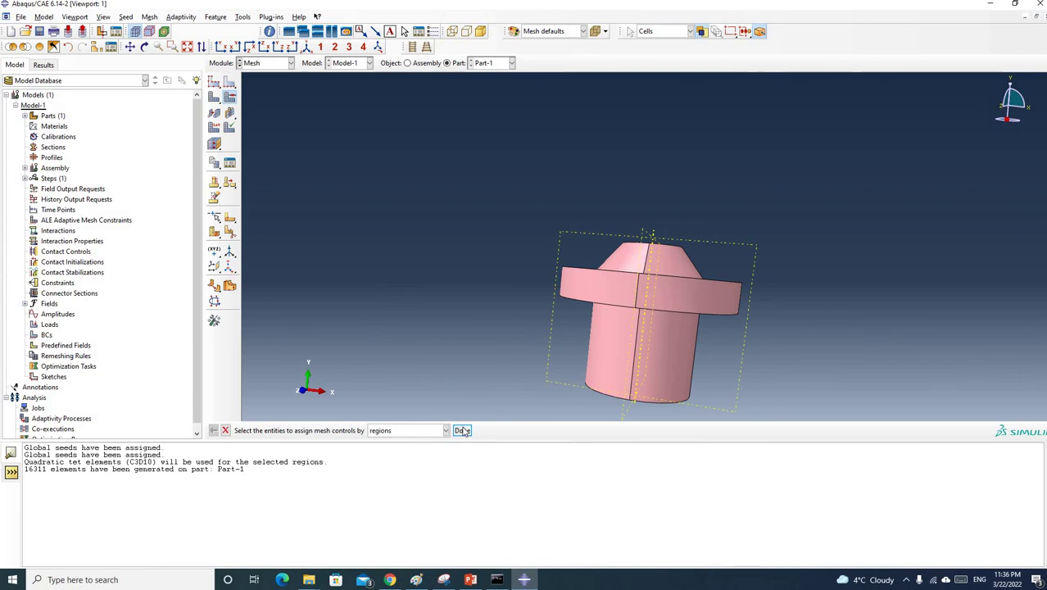
{"action": "left_click_drag", "start_coordinate": [447, 176], "coordinate": [784, 419]}
{"action": "left_click", "coordinate": [461, 431]}
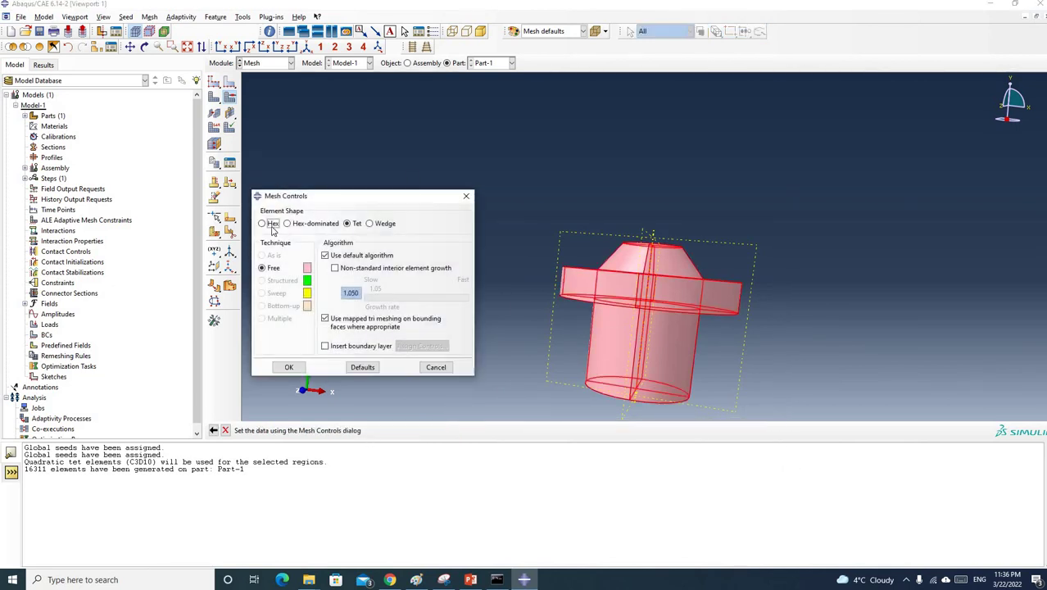
{"action": "left_click", "coordinate": [262, 224]}
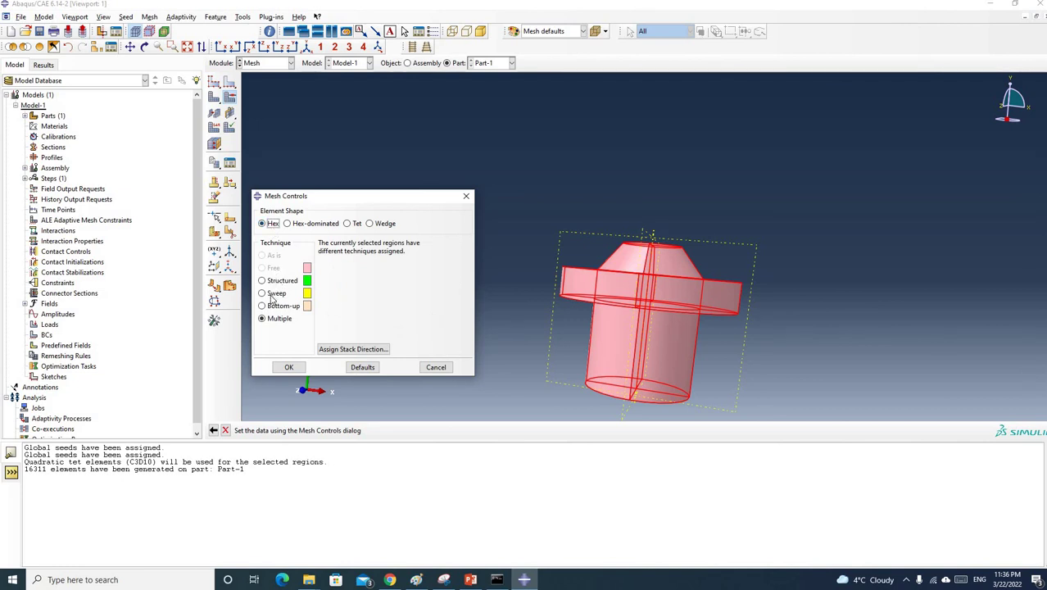
{"action": "left_click", "coordinate": [262, 293]}
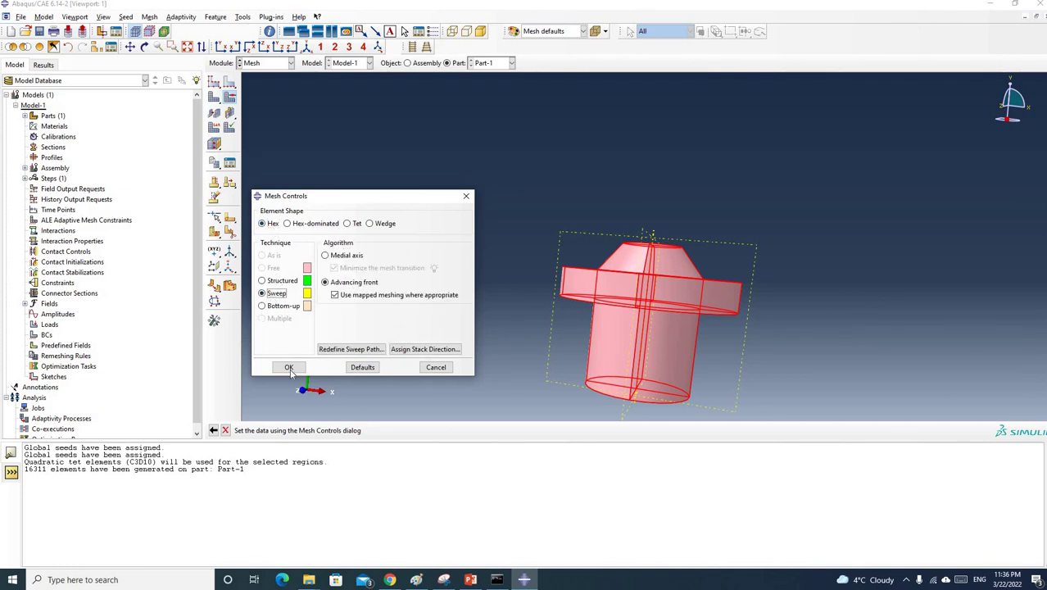
{"action": "left_click", "coordinate": [289, 368]}
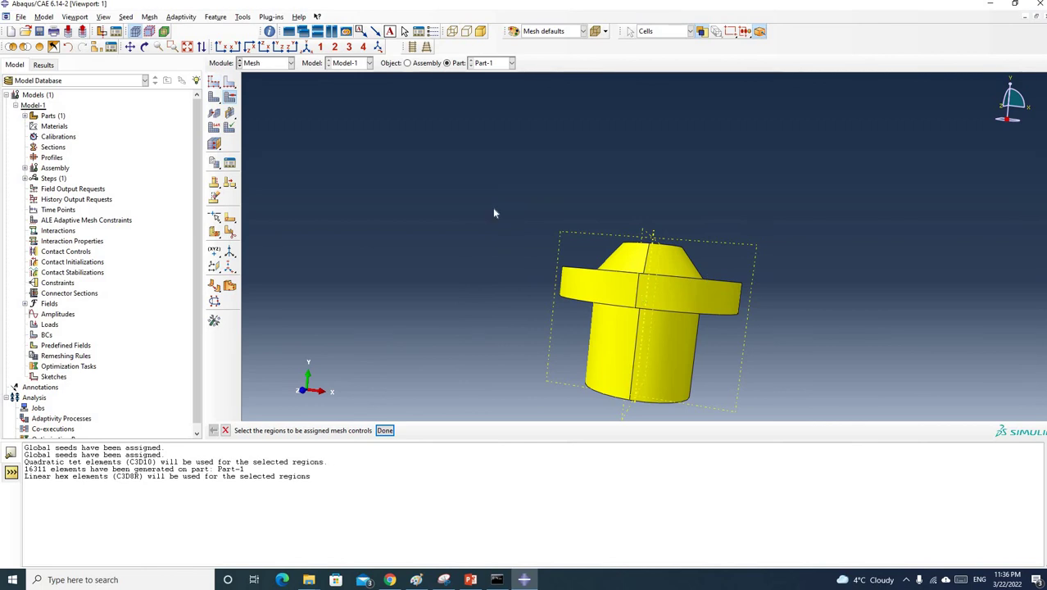
{"action": "key", "text": "Escape"}
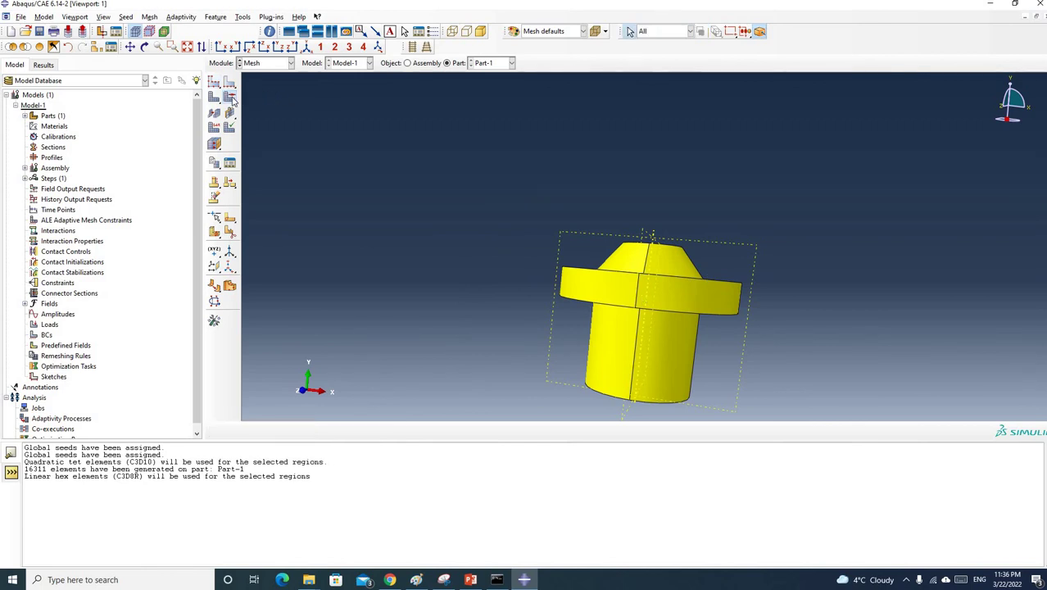
Step: Assign the Structured hex technique to the flange and cone cells, dropping the regions too complex for it from the selection
{"action": "left_click", "coordinate": [230, 98]}
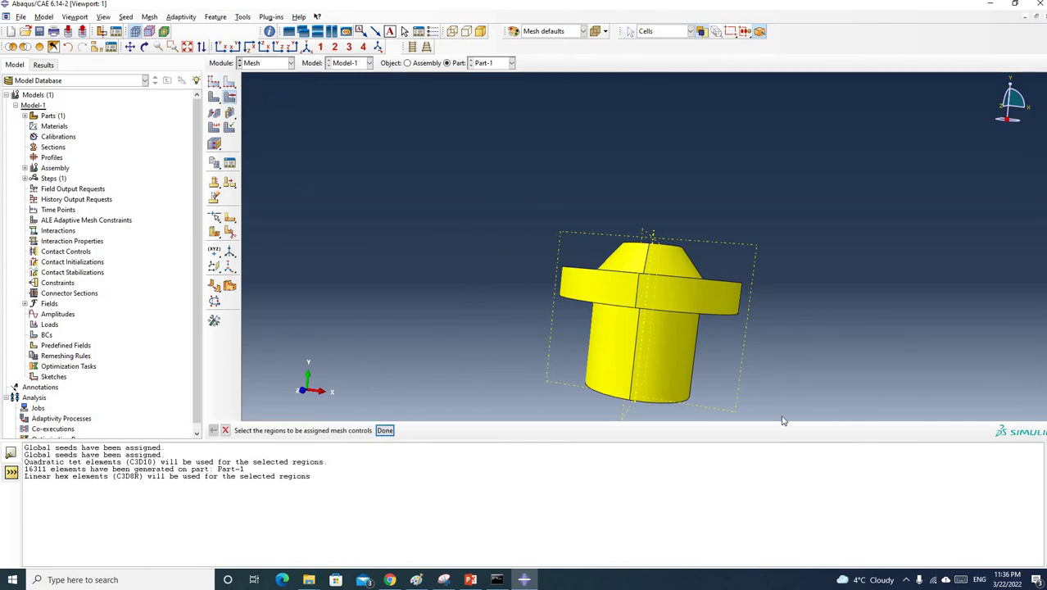
{"action": "left_click_drag", "start_coordinate": [450, 163], "coordinate": [783, 418]}
{"action": "left_click", "coordinate": [384, 430]}
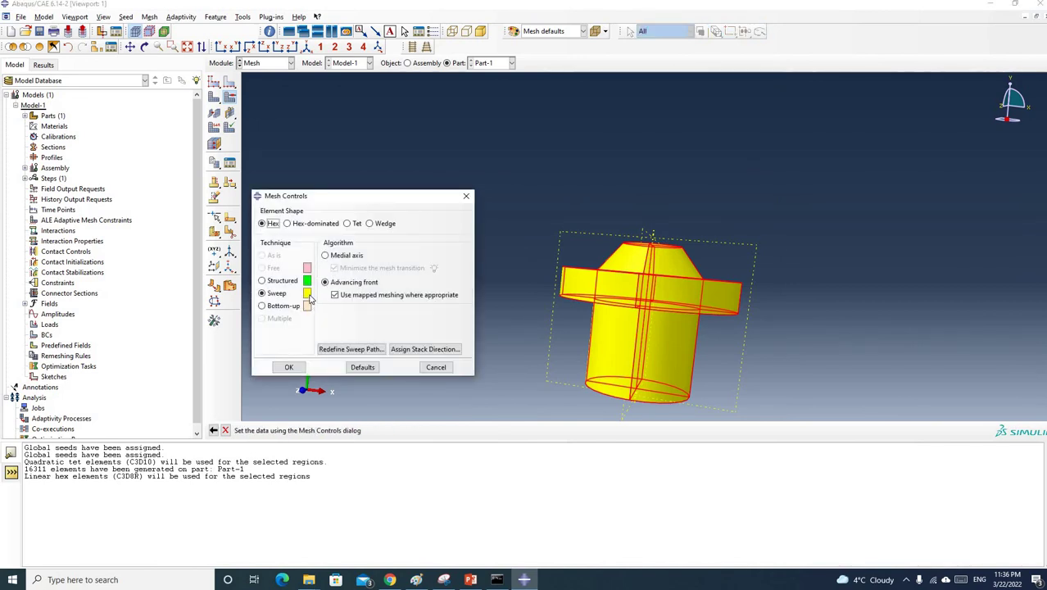
{"action": "left_click", "coordinate": [266, 281]}
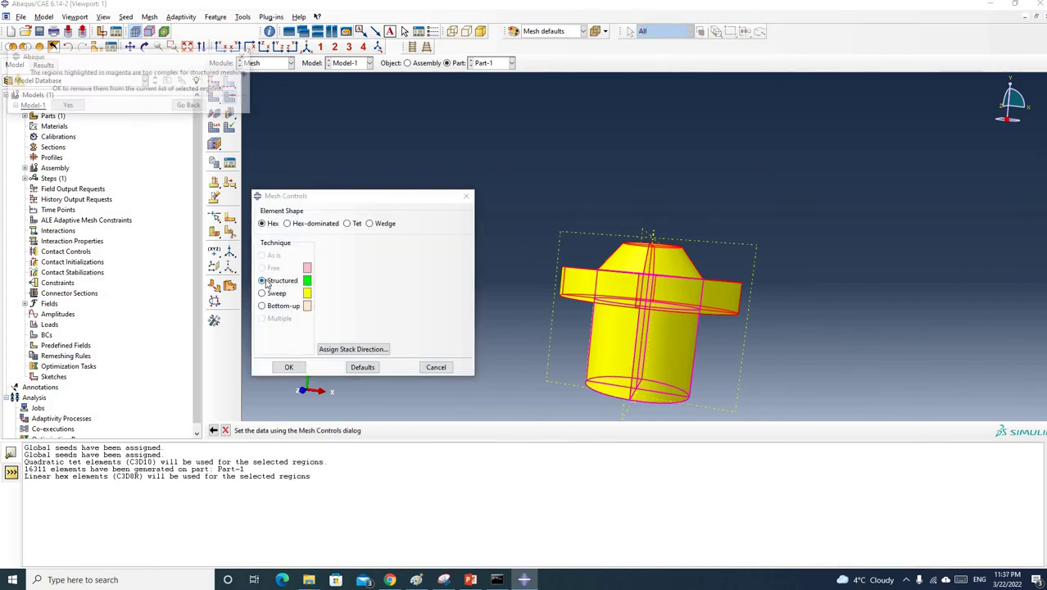
{"action": "left_click", "coordinate": [69, 105]}
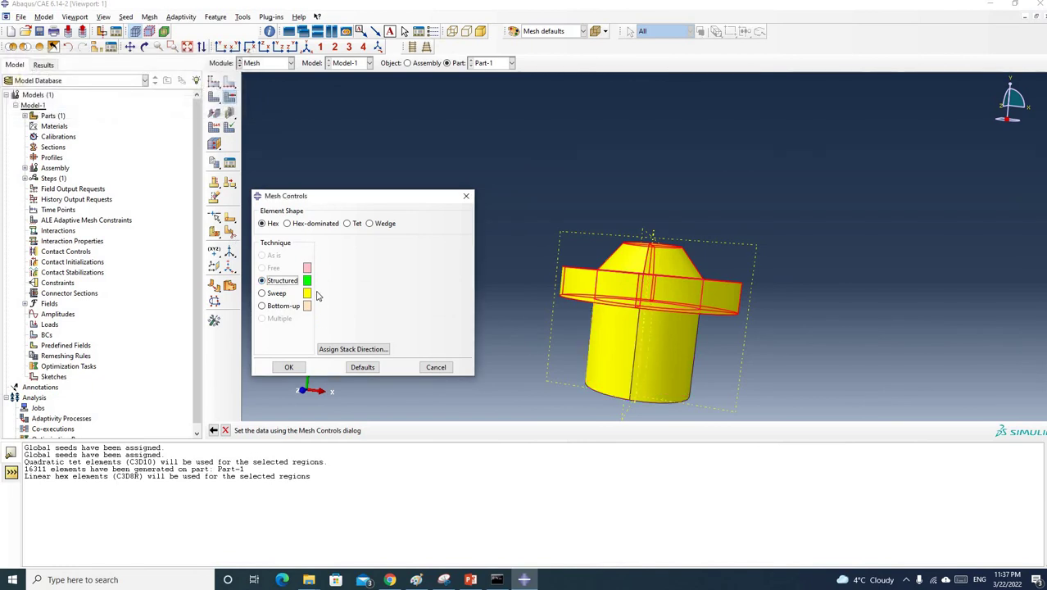
{"action": "left_click", "coordinate": [298, 371]}
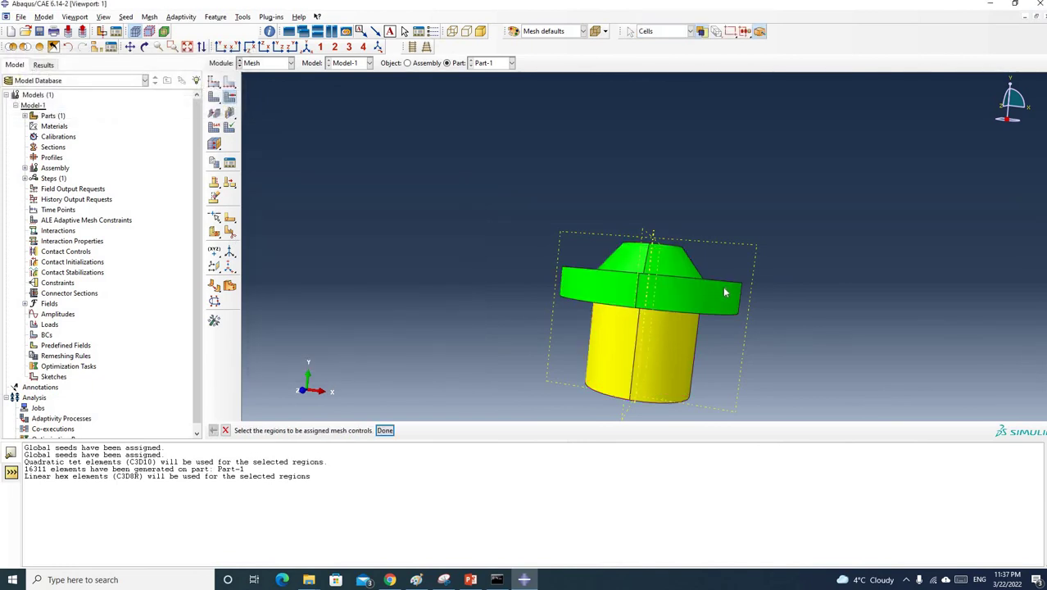
Step: Reassign the Sweep technique with the Advancing front algorithm to all cells of the part
{"action": "left_click", "coordinate": [677, 327]}
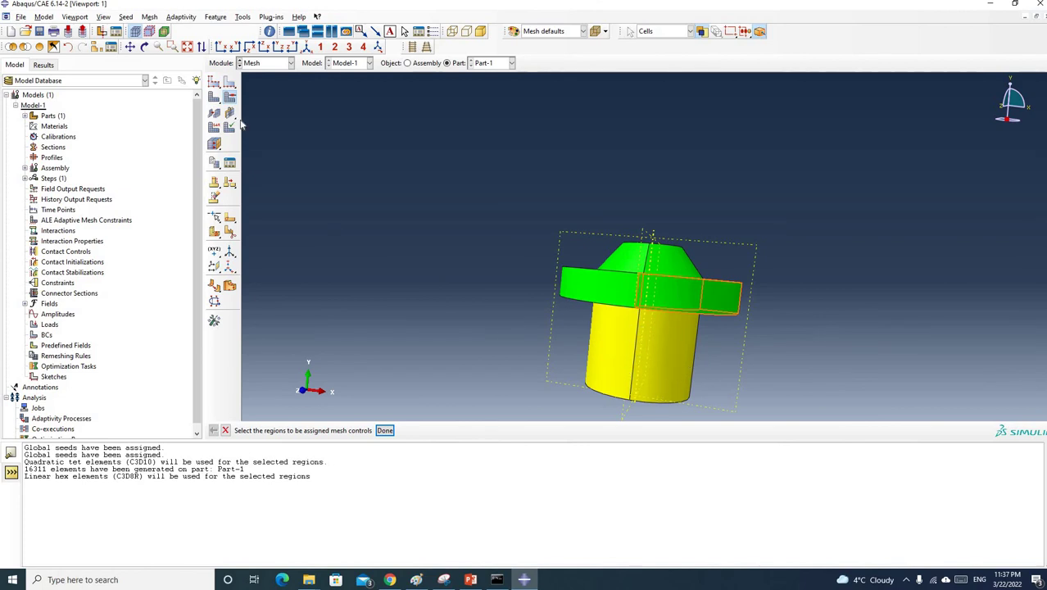
{"action": "left_click", "coordinate": [442, 210]}
{"action": "key", "text": "Escape"}
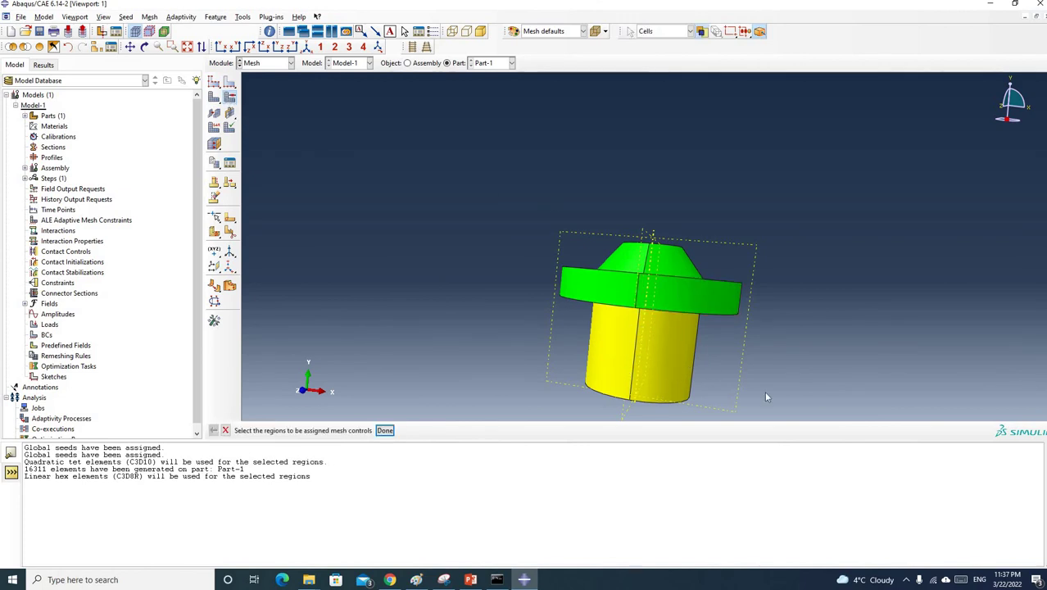
{"action": "left_click_drag", "start_coordinate": [536, 193], "coordinate": [814, 421]}
{"action": "middle_click", "coordinate": [340, 289]}
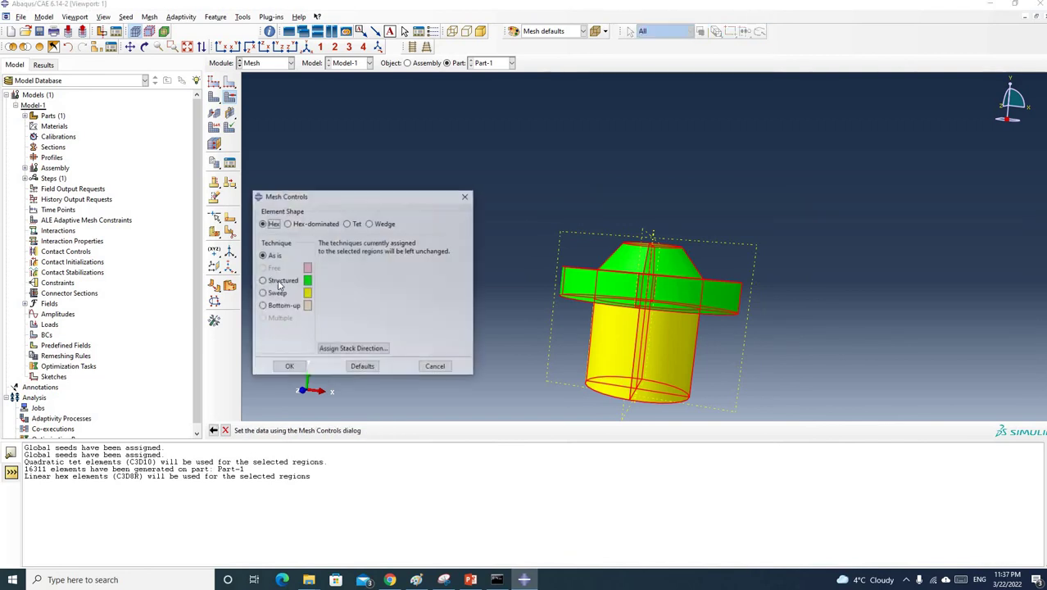
{"action": "left_click", "coordinate": [271, 294]}
{"action": "left_click", "coordinate": [291, 367]}
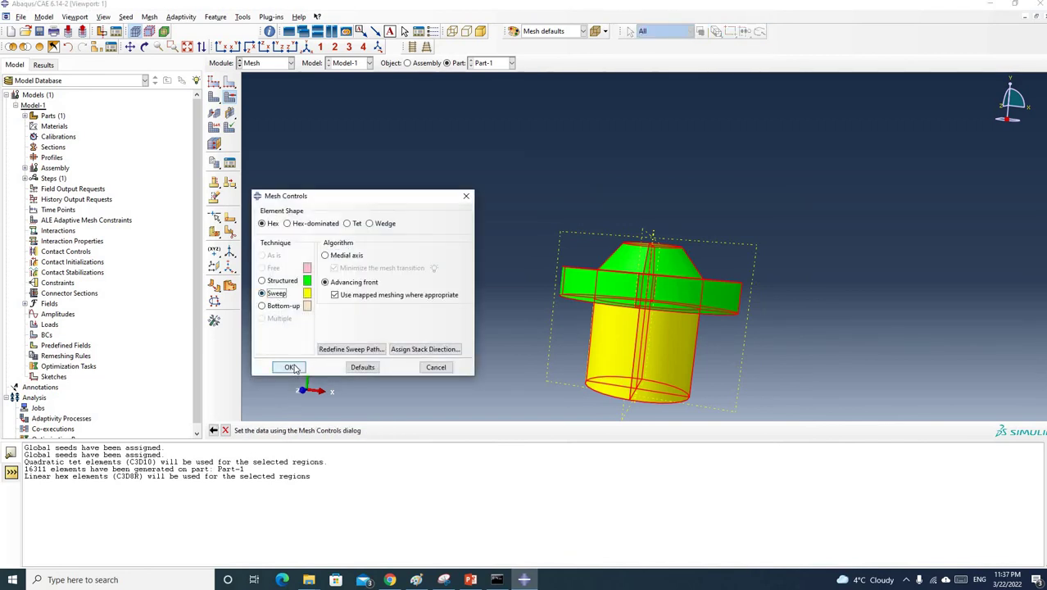
Step: Mesh the part with the swept hex elements and inspect the element pattern on the cone's top face
{"action": "left_click", "coordinate": [214, 96]}
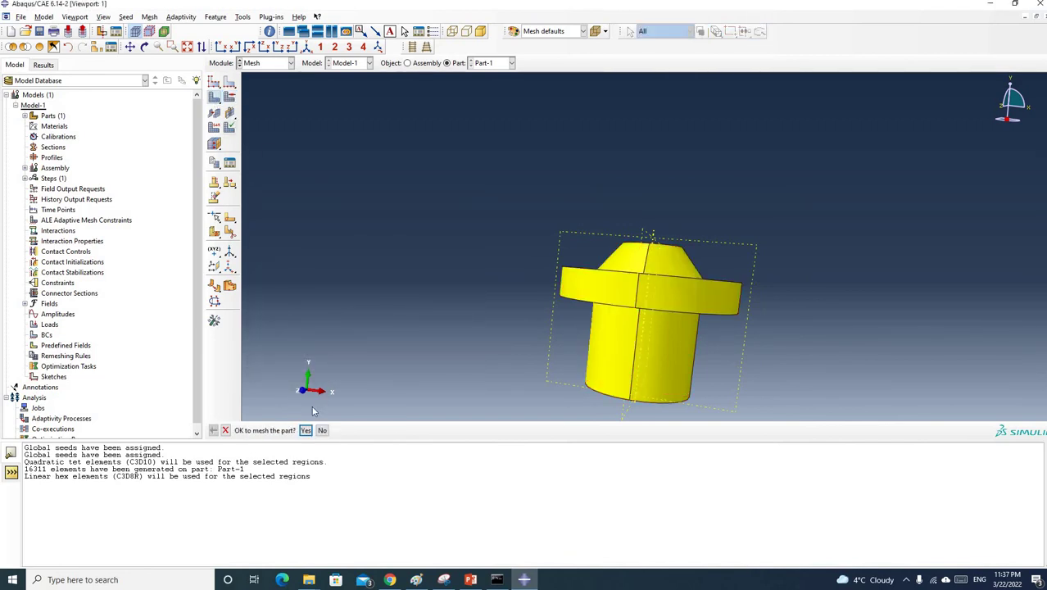
{"action": "left_click", "coordinate": [306, 430]}
{"action": "scroll", "coordinate": [503, 234], "scroll_direction": "up", "scroll_amount": 2}
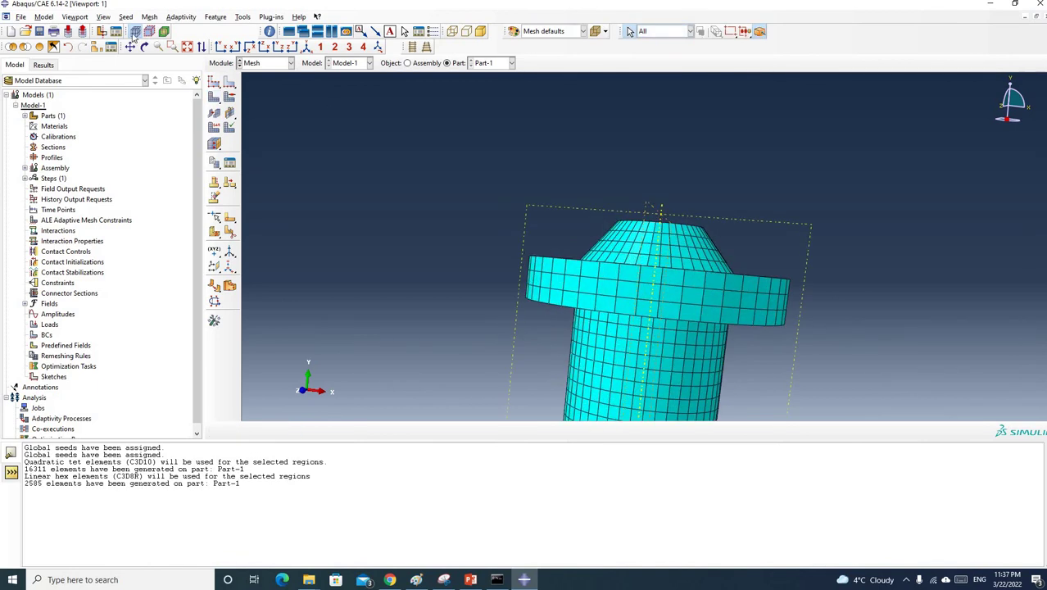
{"action": "left_click", "coordinate": [144, 46]}
{"action": "left_click_drag", "start_coordinate": [671, 319], "coordinate": [623, 255]}
{"action": "scroll", "coordinate": [623, 256], "scroll_direction": "up", "scroll_amount": 5}
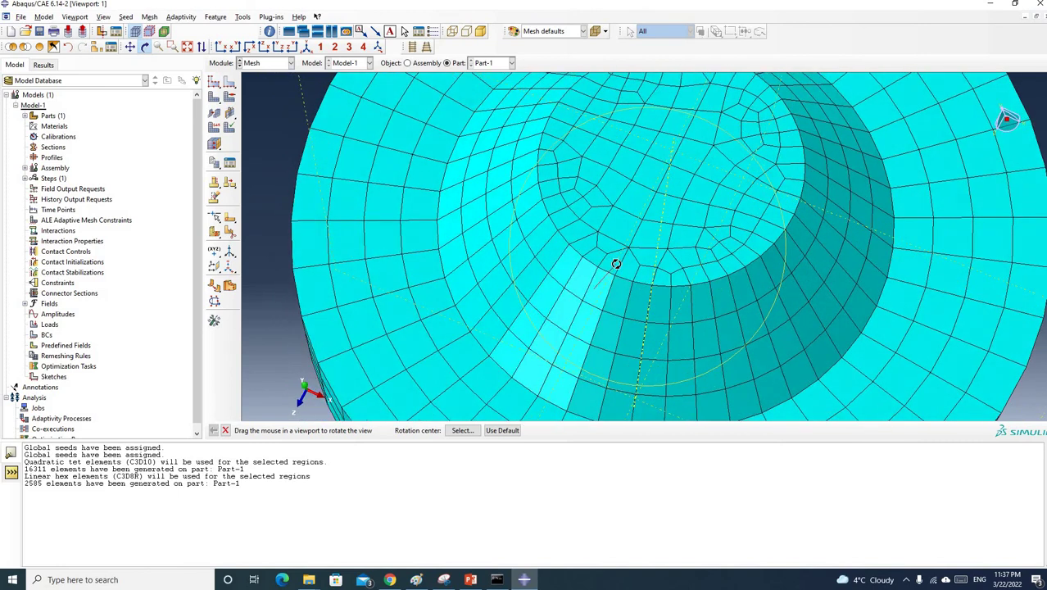
{"action": "scroll", "coordinate": [623, 254], "scroll_direction": "down", "scroll_amount": 6}
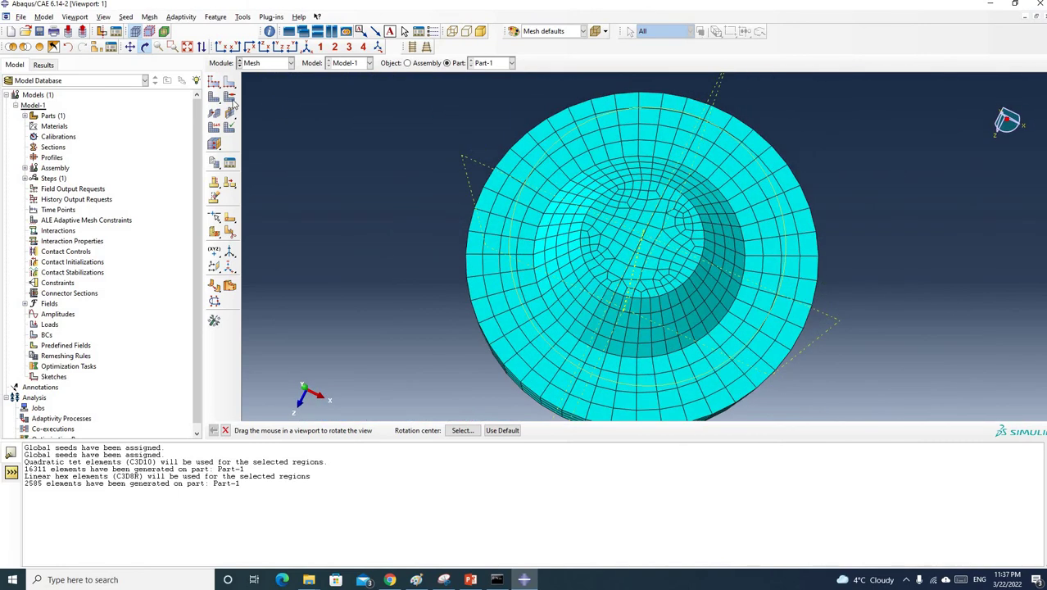
Step: Change the sweep algorithm of all cells to Medial axis with the mesh transition minimized, allowing the existing mesh to be deleted
{"action": "left_click", "coordinate": [230, 97]}
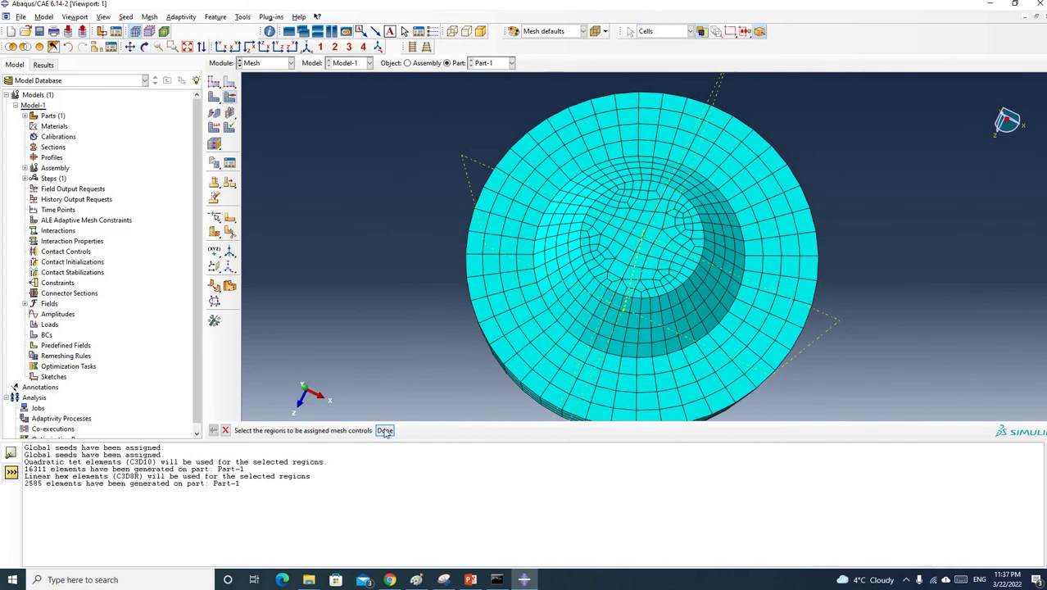
{"action": "key", "text": "Escape"}
{"action": "scroll", "coordinate": [270, 90], "scroll_direction": "down", "scroll_amount": 2}
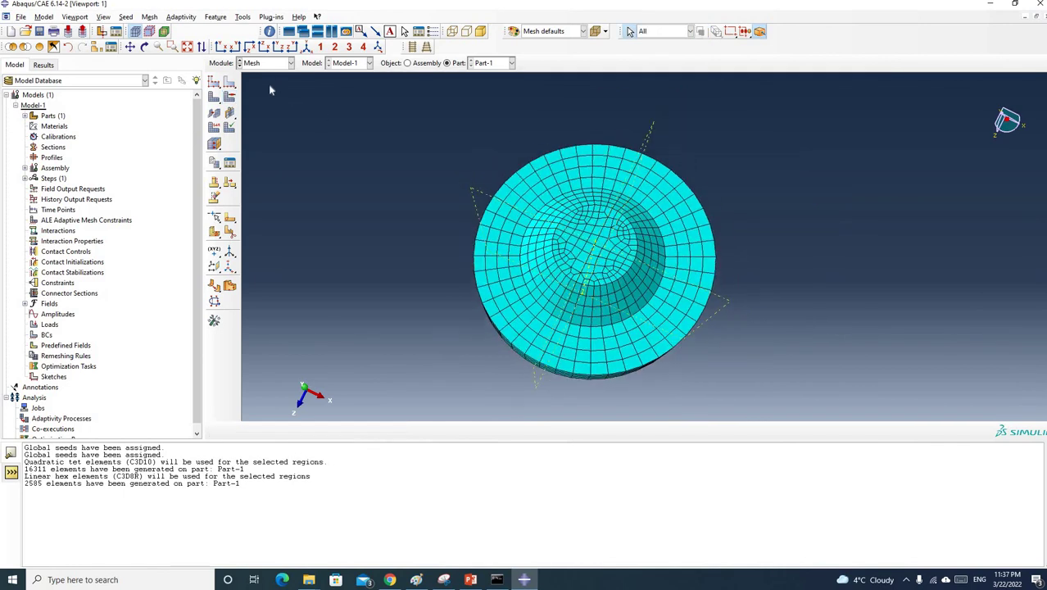
{"action": "left_click", "coordinate": [230, 96]}
{"action": "left_click_drag", "start_coordinate": [333, 93], "coordinate": [795, 403]}
{"action": "left_click", "coordinate": [384, 430]}
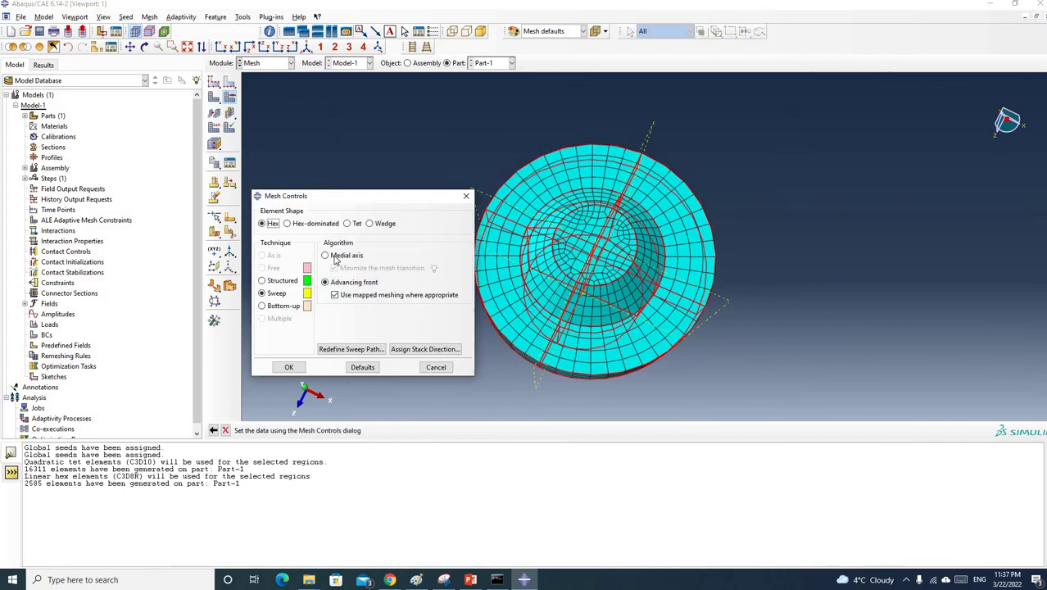
{"action": "left_click", "coordinate": [326, 255]}
{"action": "left_click", "coordinate": [289, 367]}
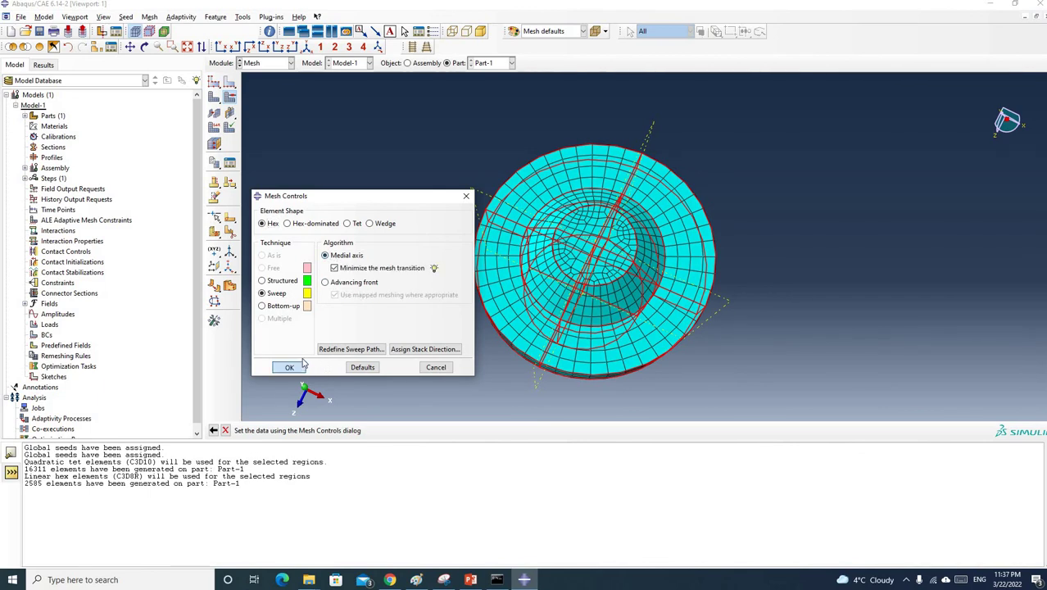
{"action": "left_click", "coordinate": [61, 170]}
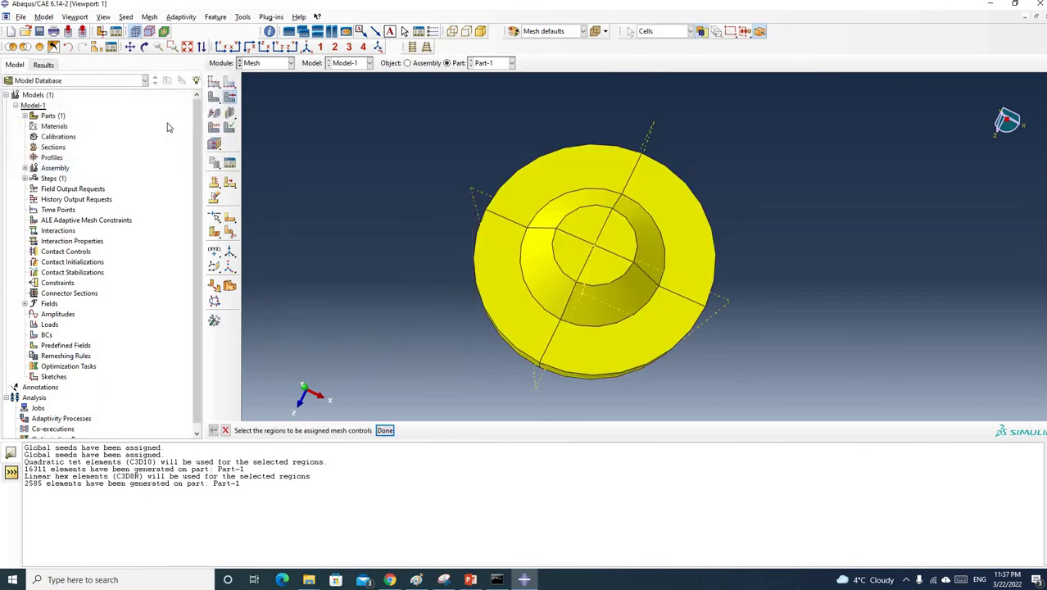
Step: Remesh the part with the medial axis algorithm and inspect the mesh from above and from the side
{"action": "left_click", "coordinate": [215, 96]}
{"action": "left_click", "coordinate": [305, 430]}
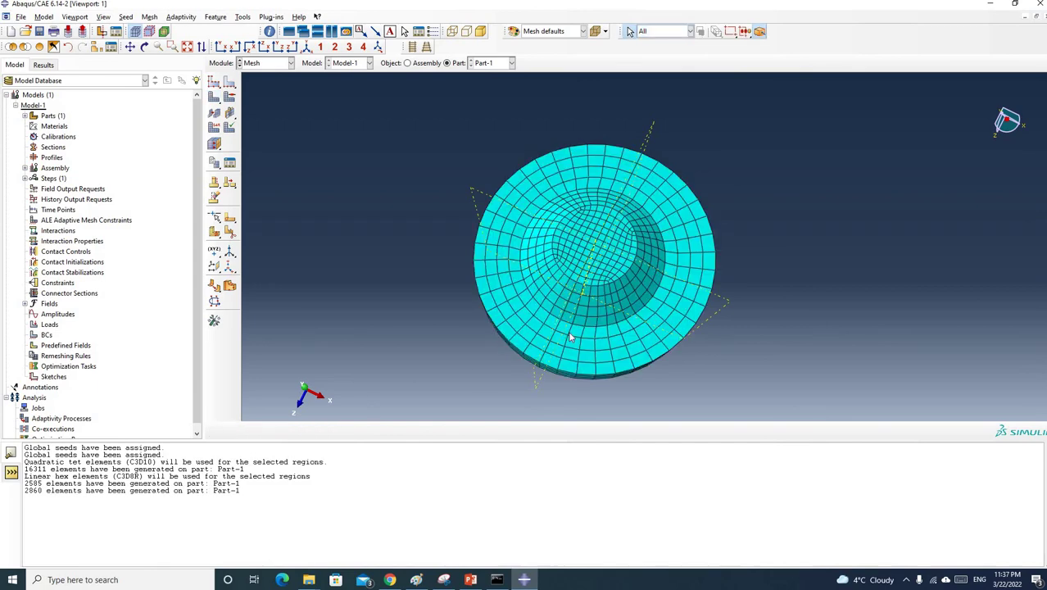
{"action": "scroll", "coordinate": [498, 182], "scroll_direction": "up", "scroll_amount": 4}
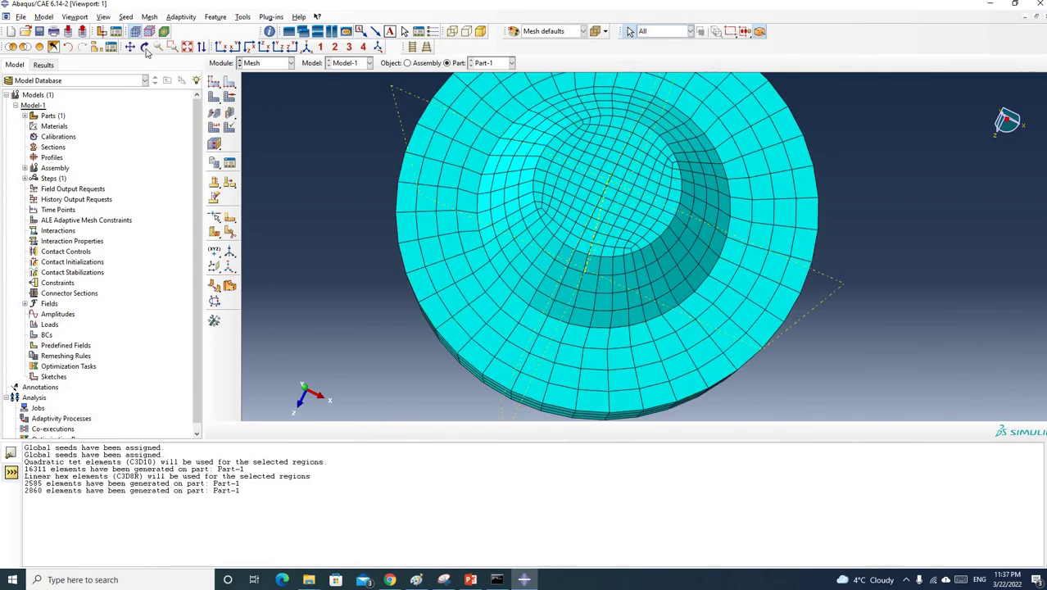
{"action": "left_click", "coordinate": [145, 47]}
{"action": "left_click_drag", "start_coordinate": [619, 255], "coordinate": [786, 339]}
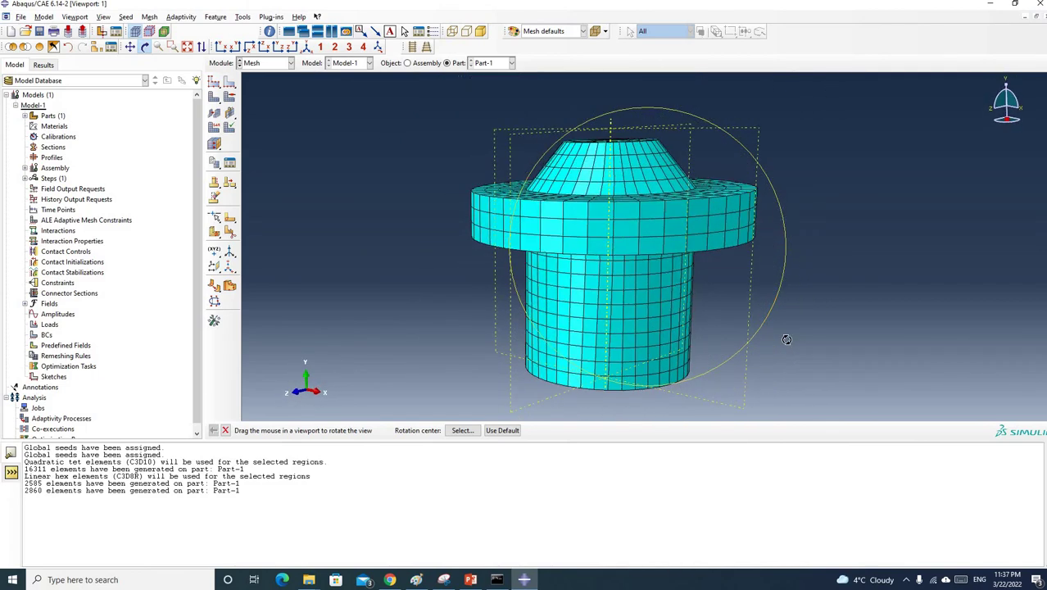